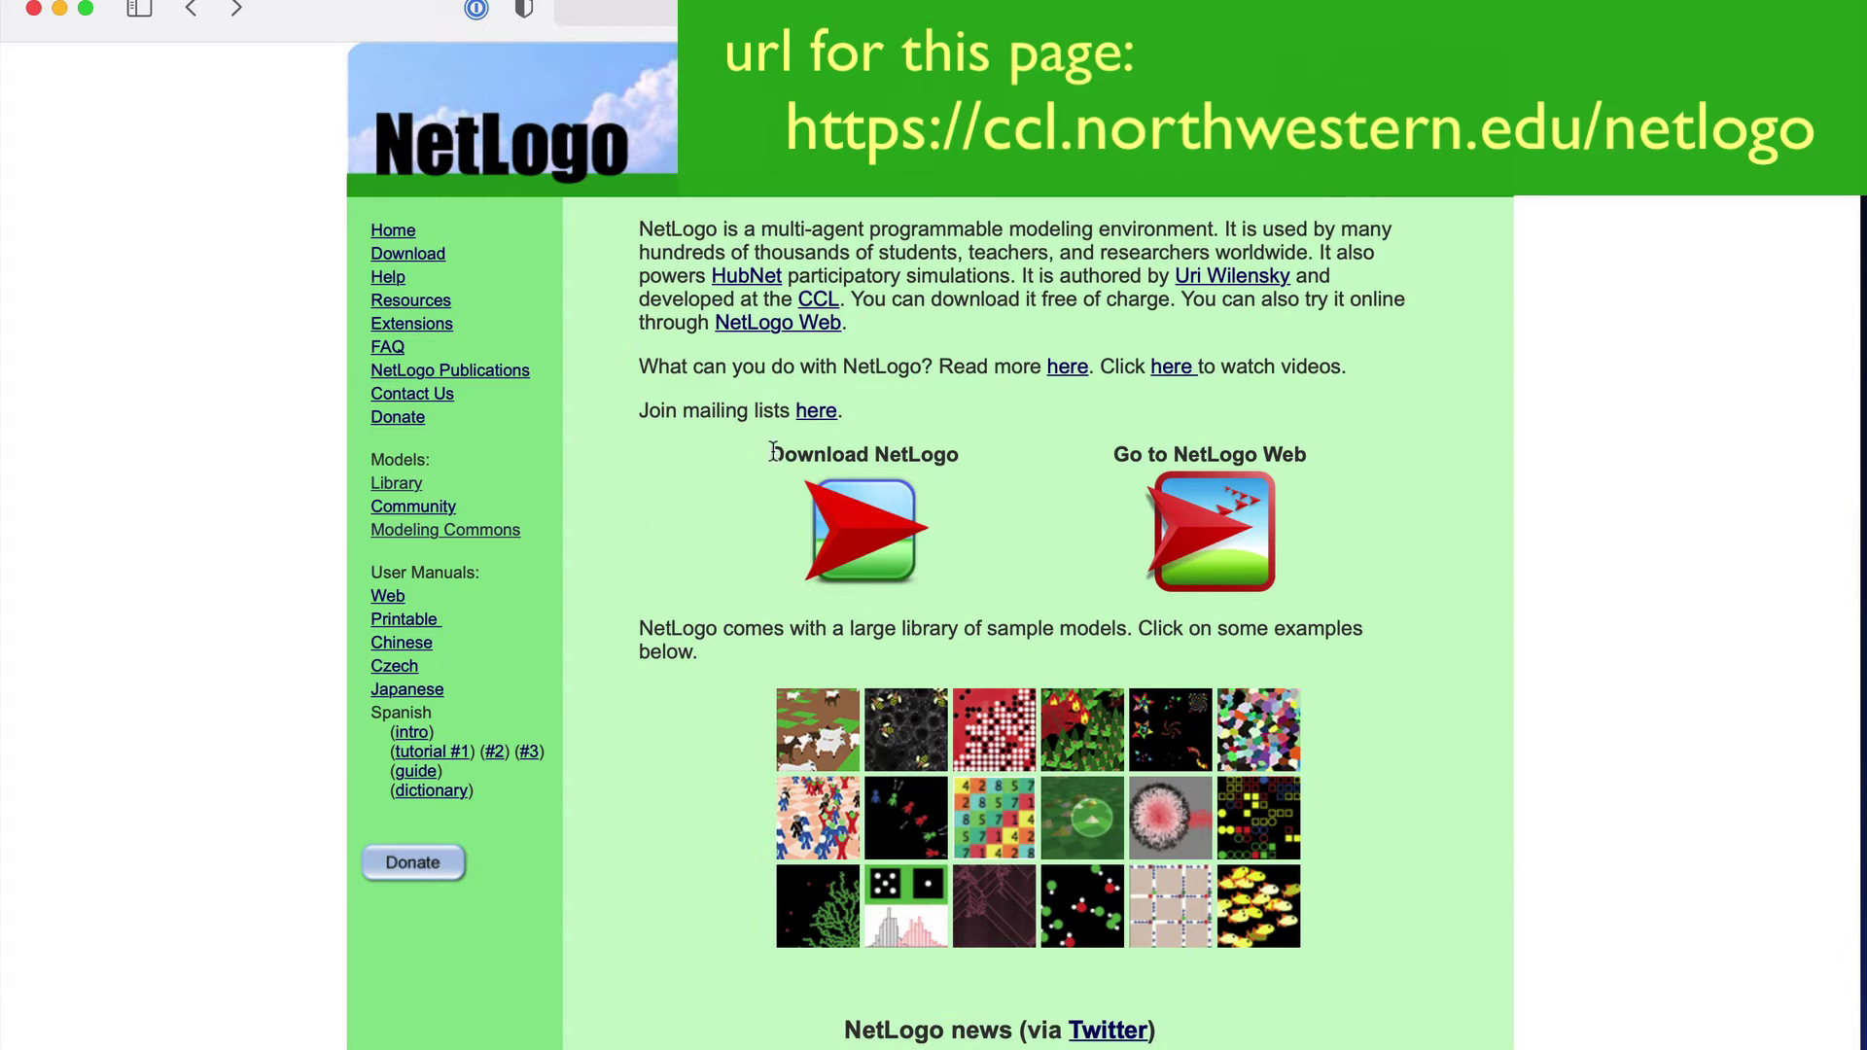
{"action": "left_click_drag", "start_coordinate": [772, 451], "coordinate": [911, 540]}
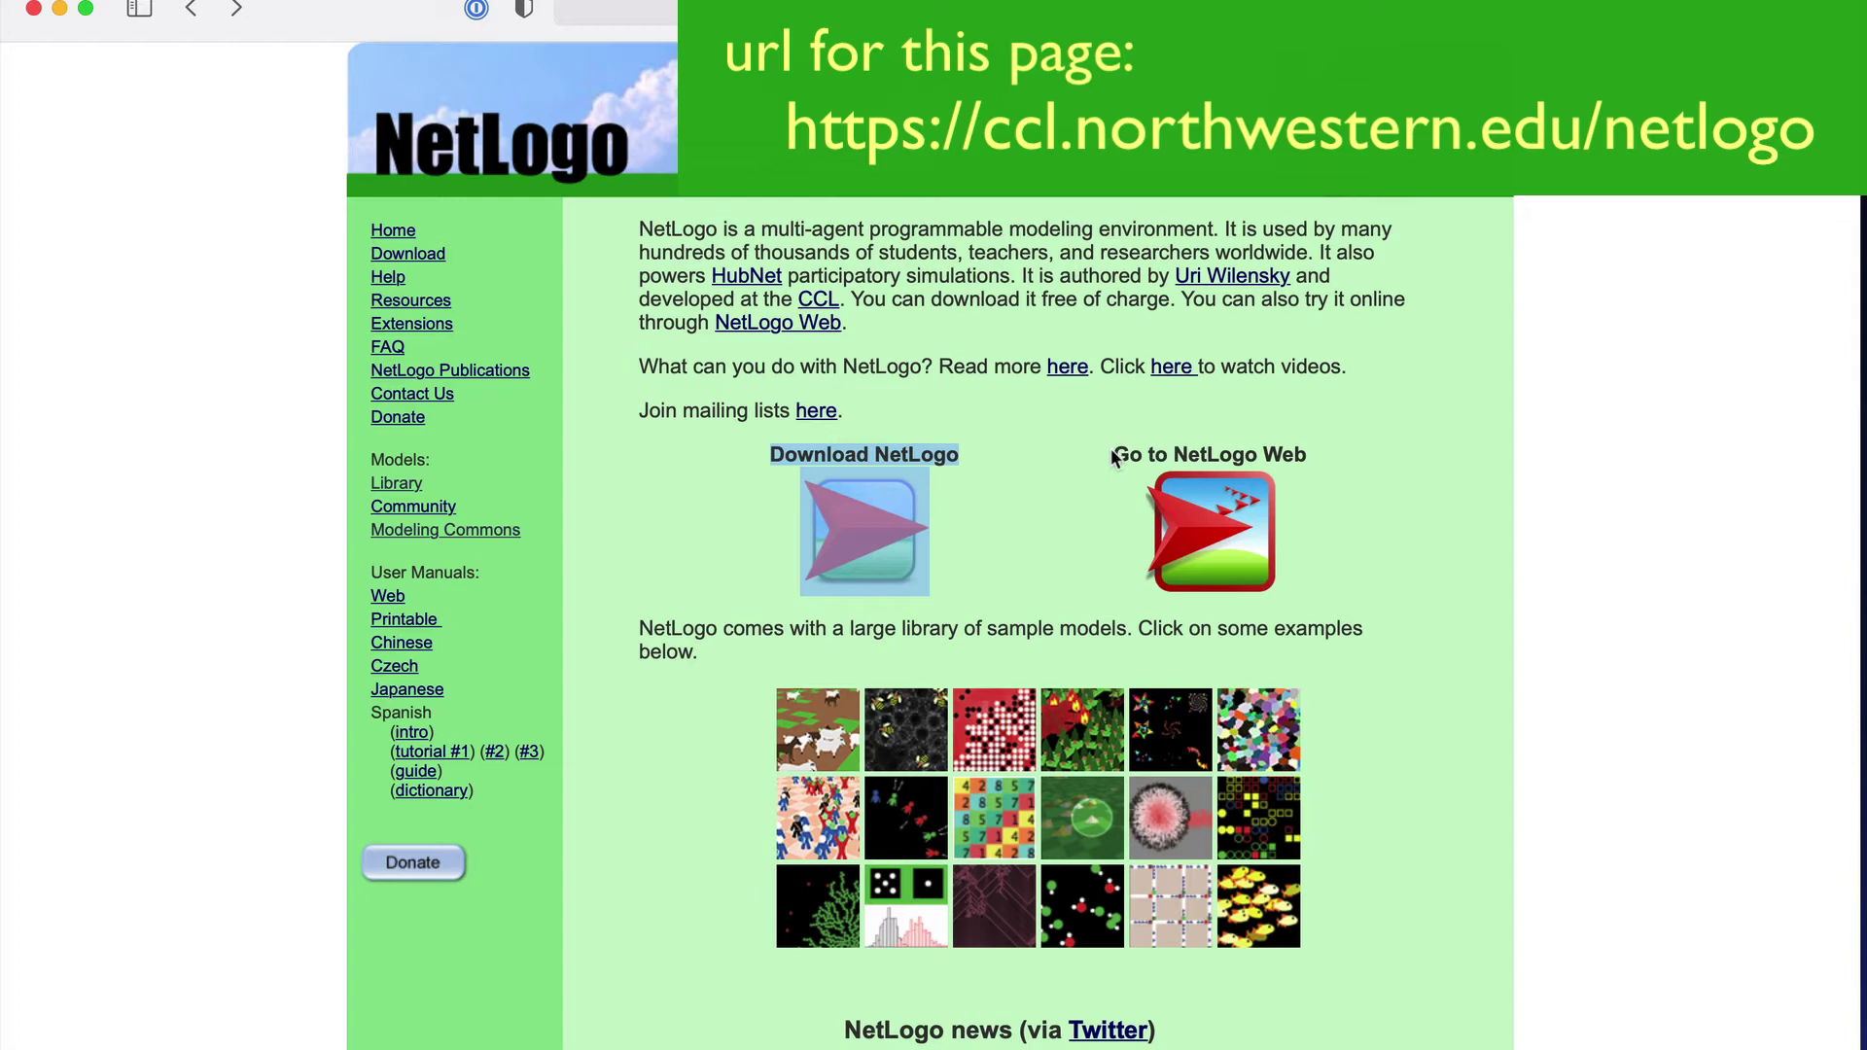
{"action": "left_click_drag", "start_coordinate": [1112, 450], "coordinate": [1259, 565]}
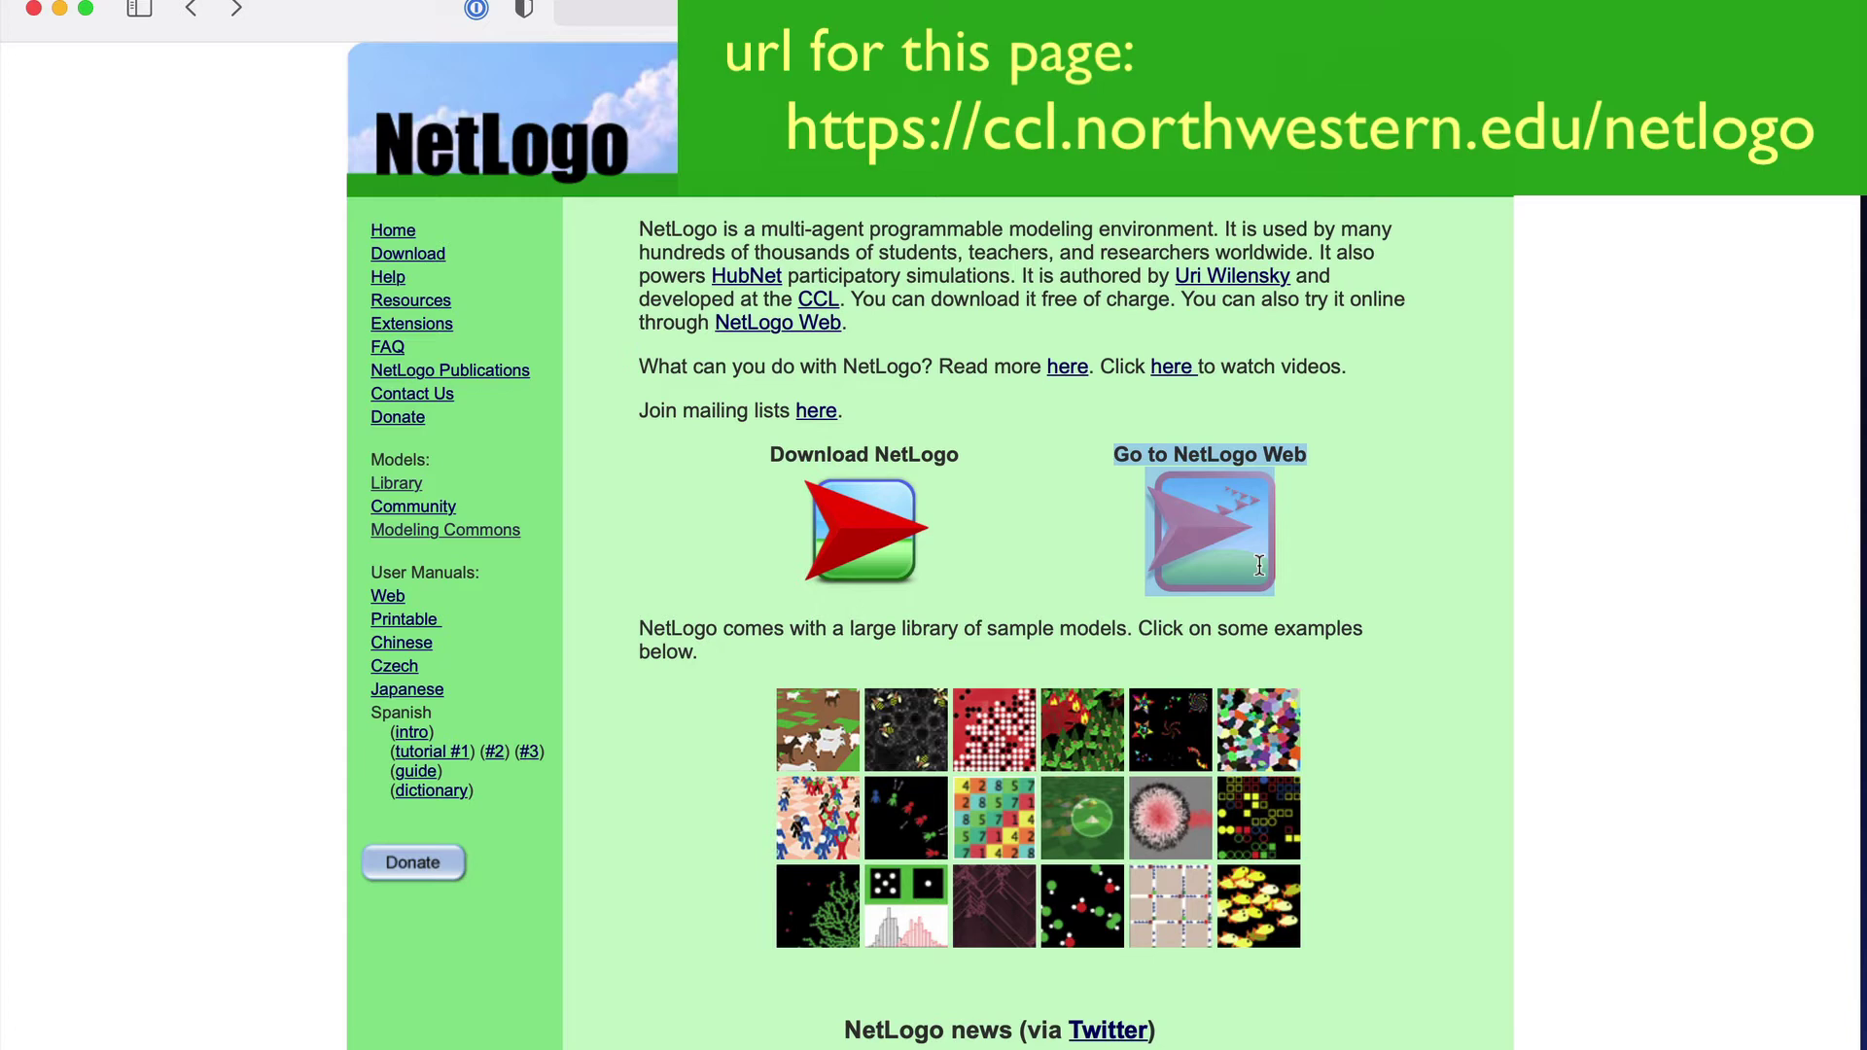
{"action": "left_click", "coordinate": [1356, 532]}
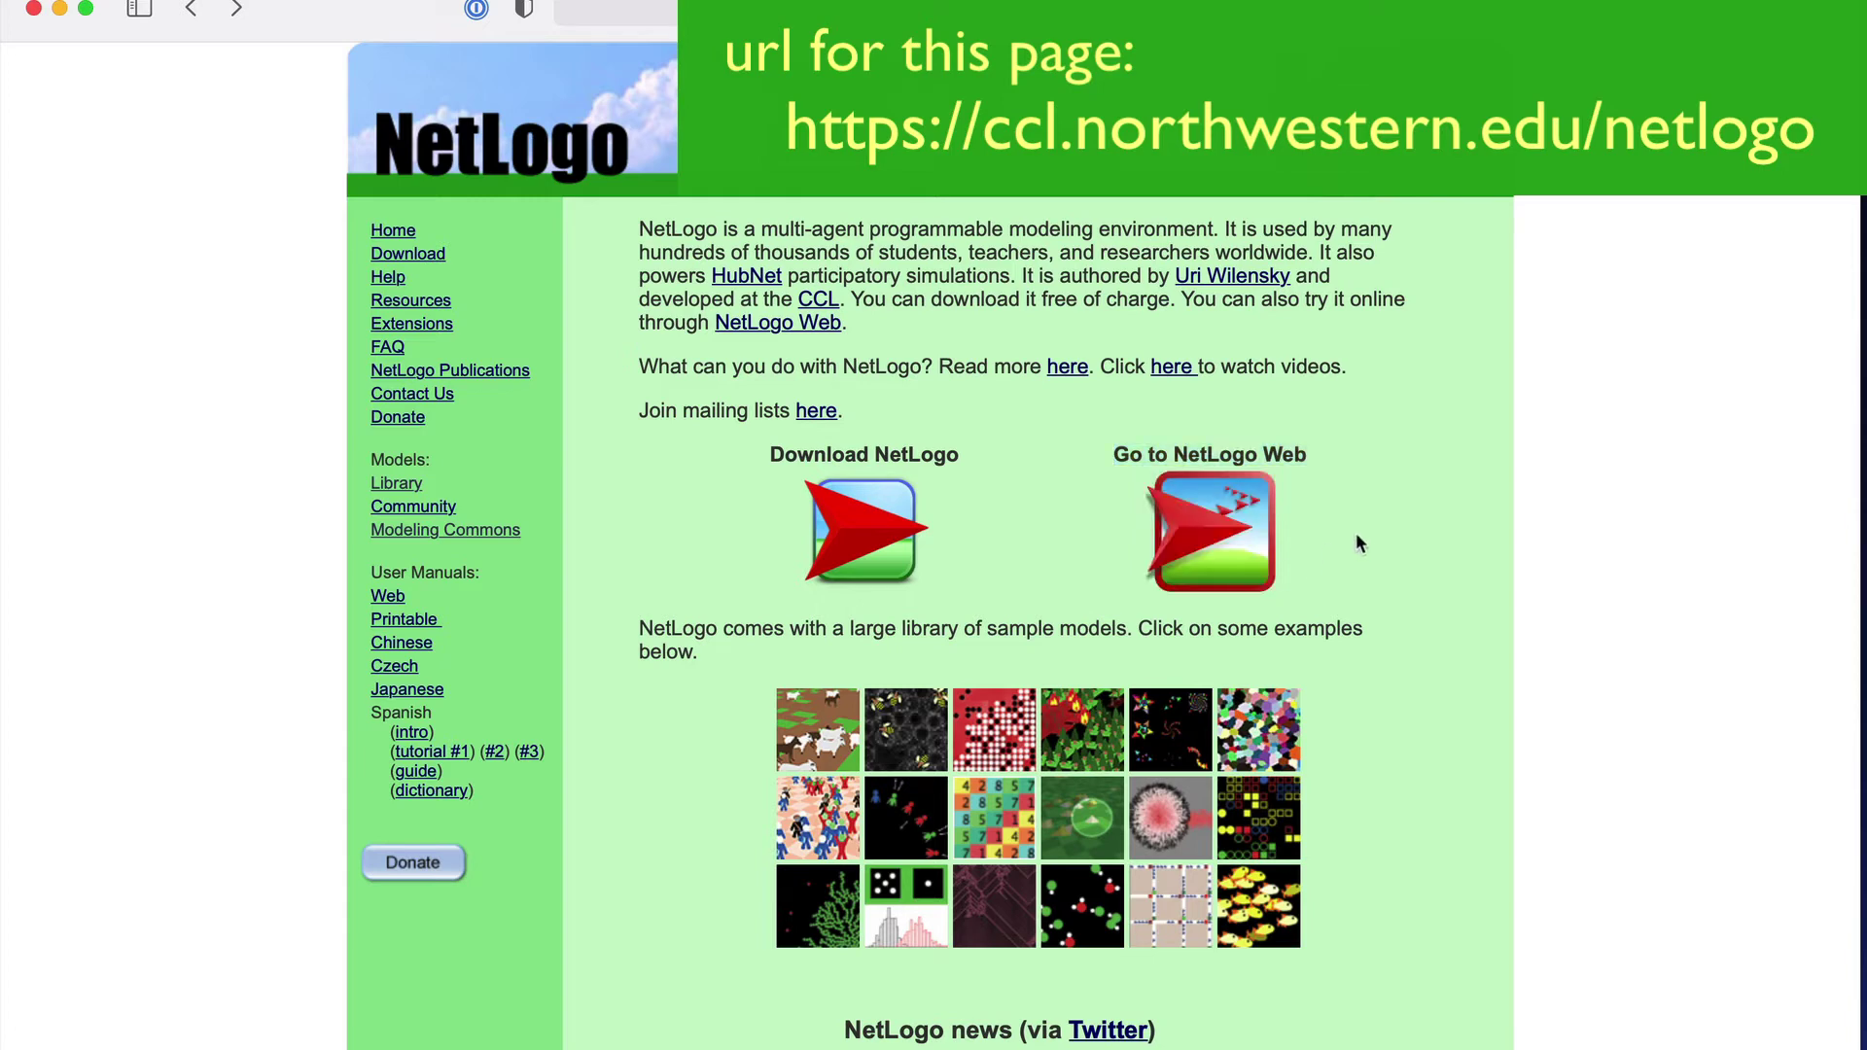
- In NetLogo Web, search the models library for 'fire' and load Sample Models/Earth Science/Fire
{"action": "left_click", "coordinate": [1205, 540]}
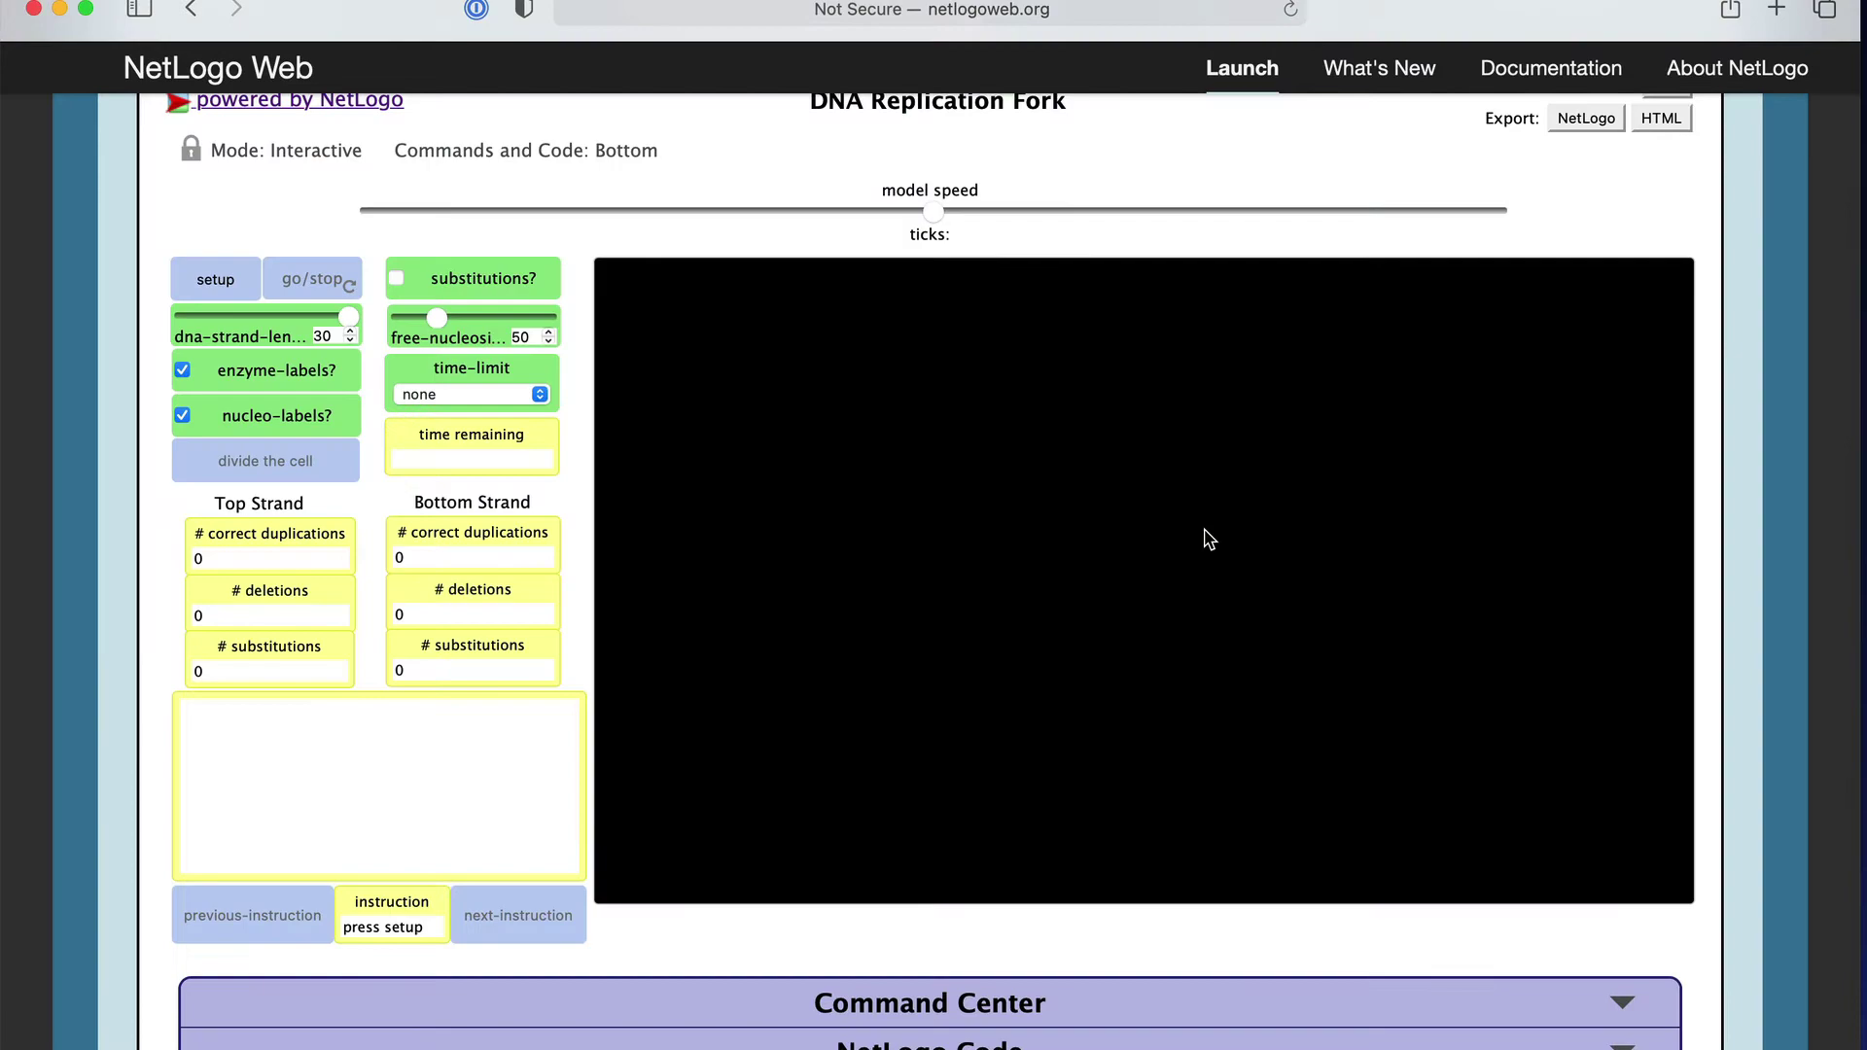
{"action": "scroll", "coordinate": [1209, 539], "scroll_direction": "up", "scroll_amount": 4}
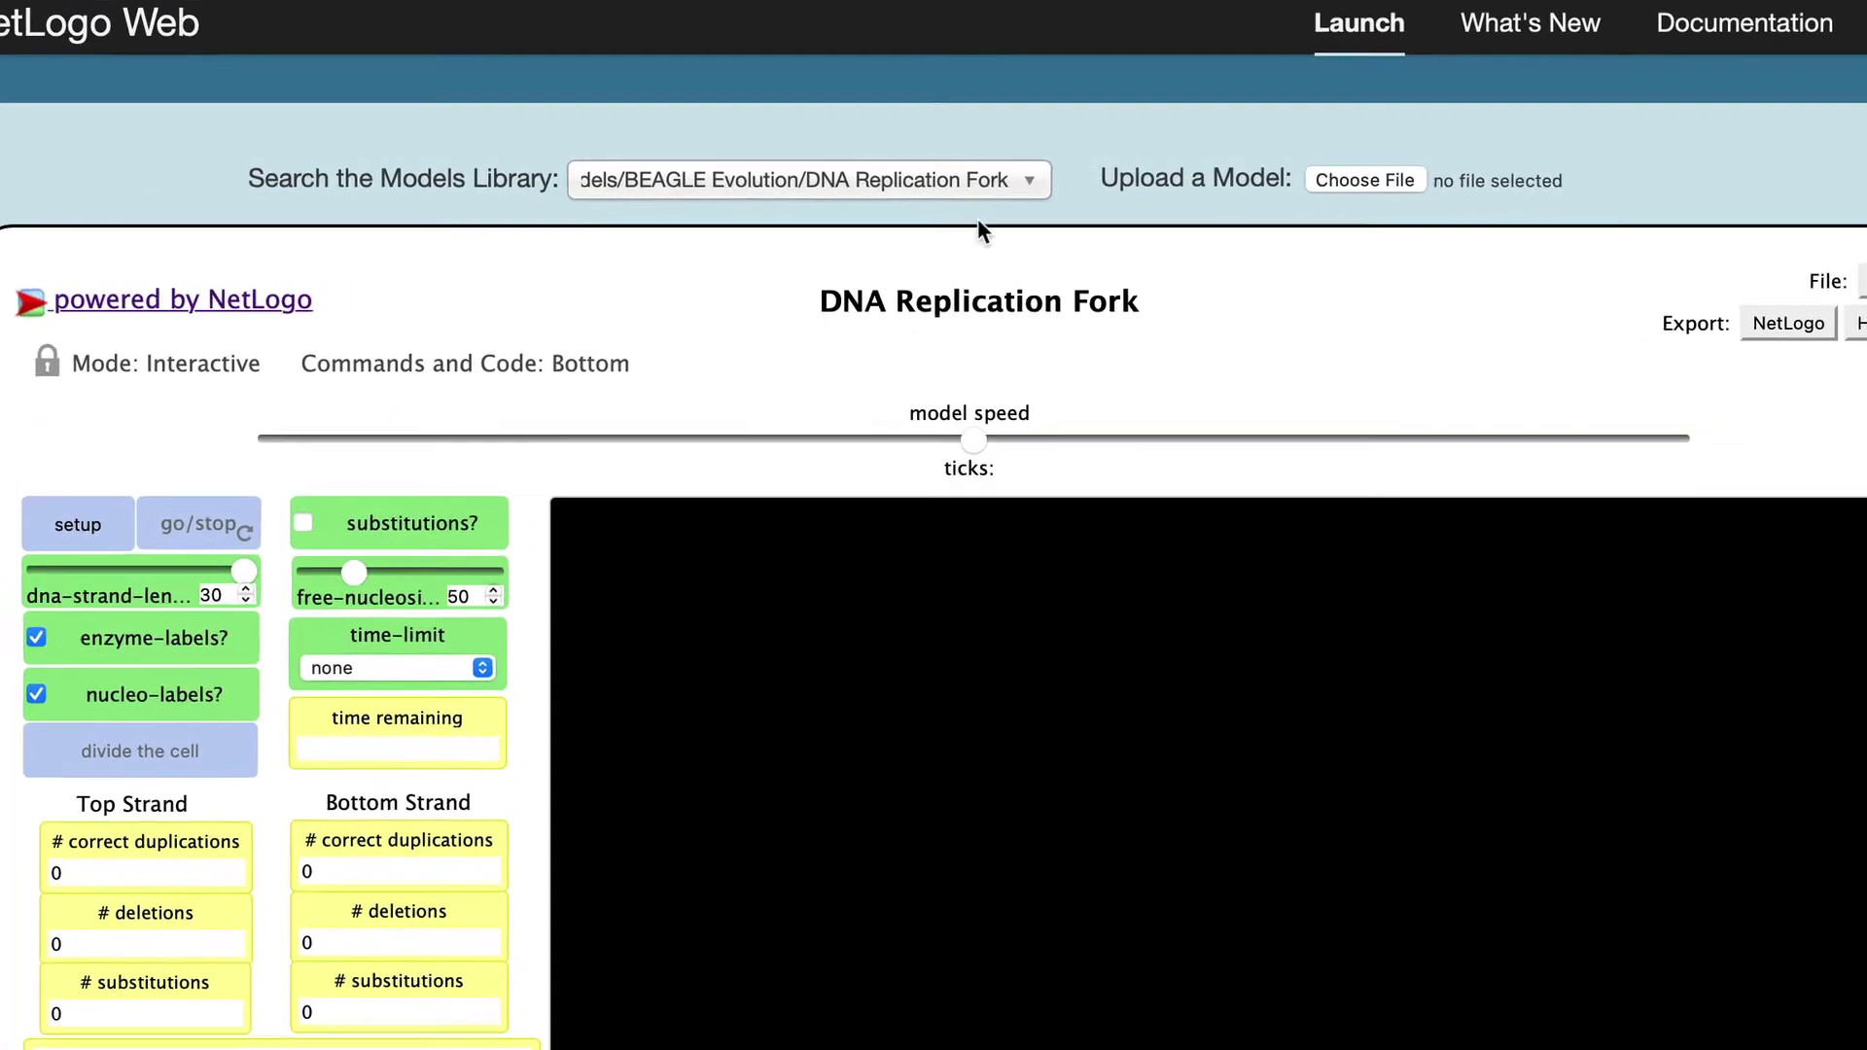
{"action": "left_click", "coordinate": [992, 181]}
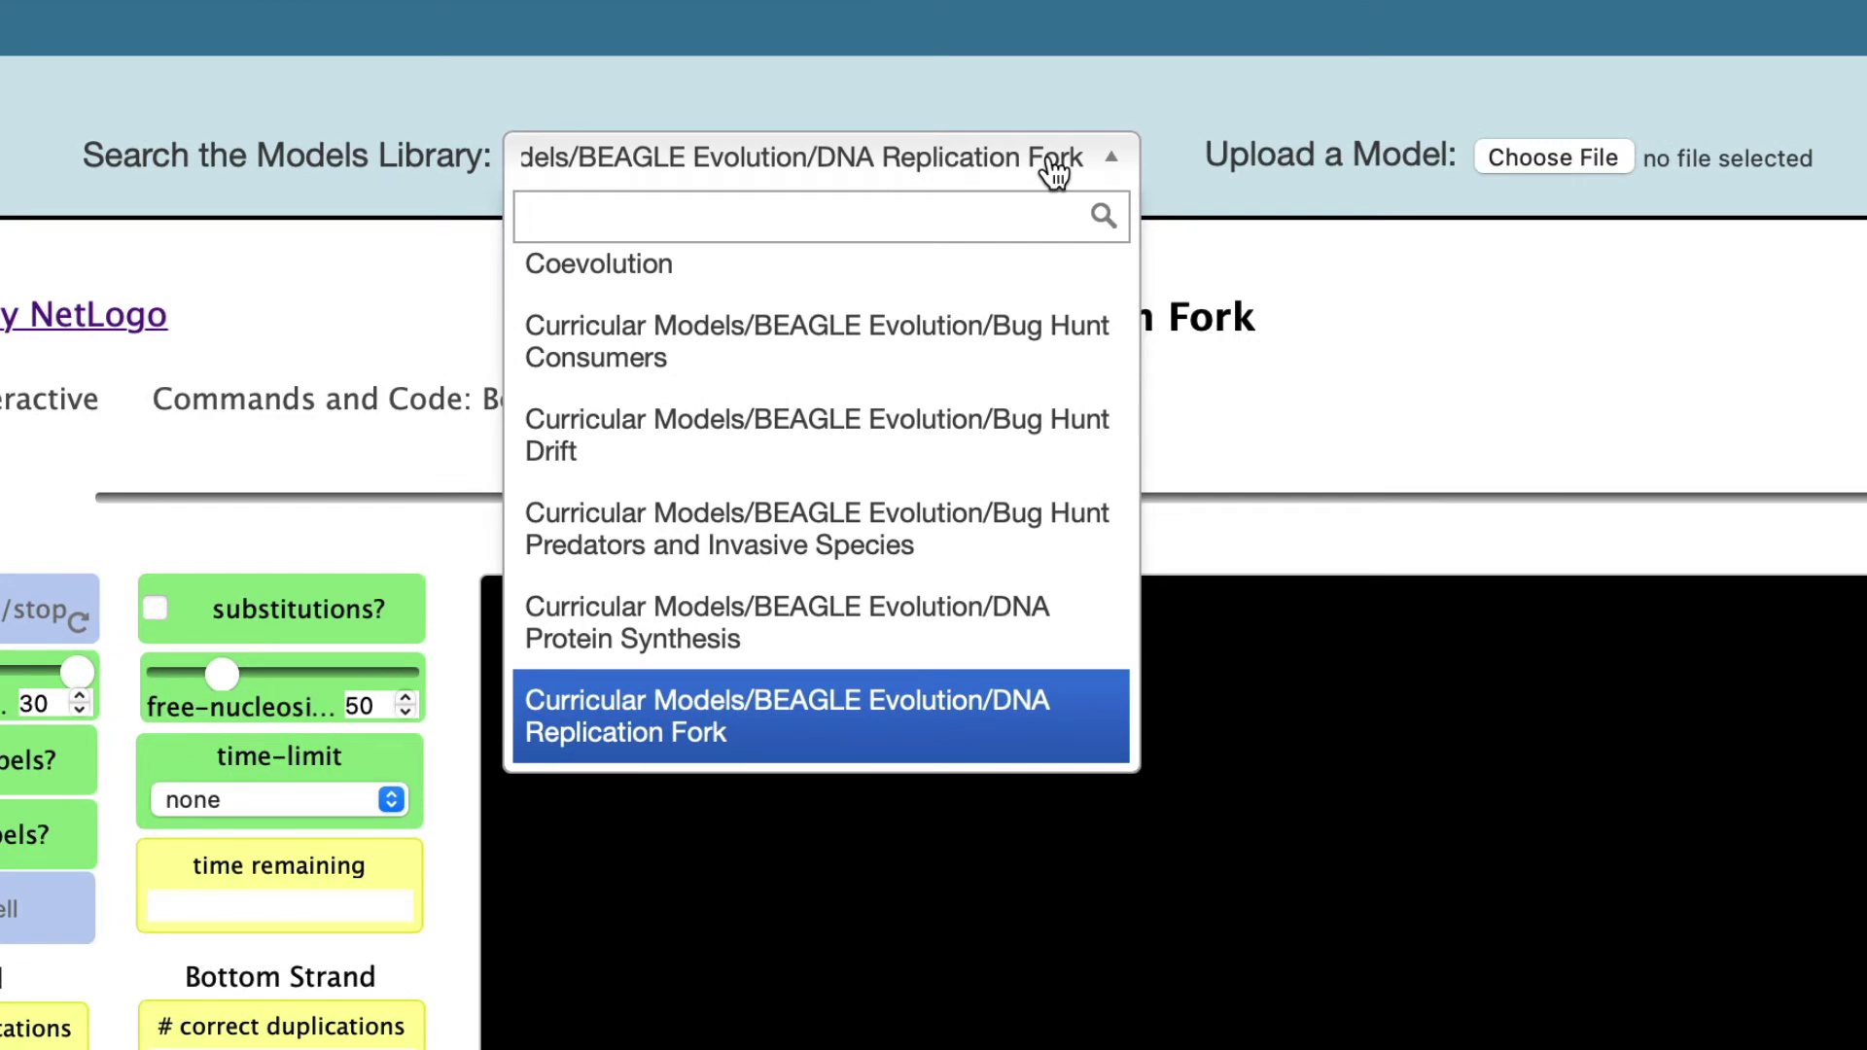
{"action": "type", "text": "fire"}
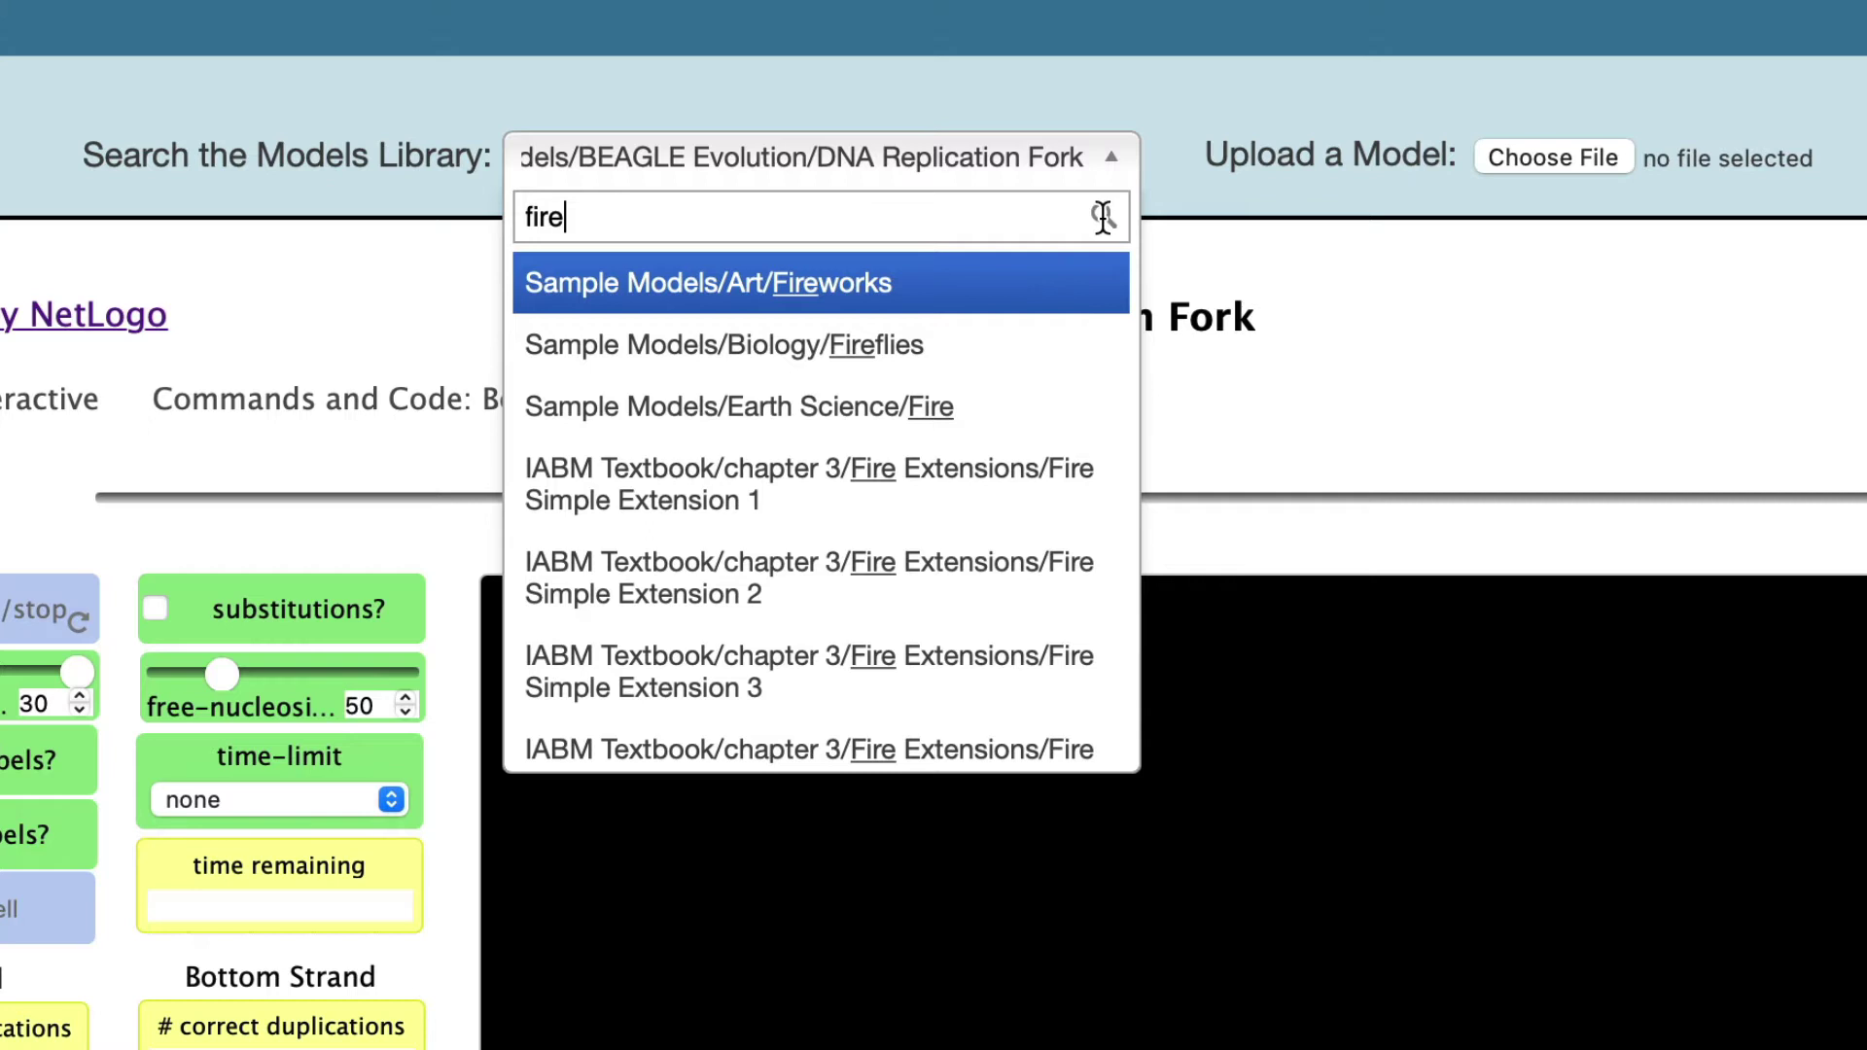
{"action": "left_click", "coordinate": [962, 405]}
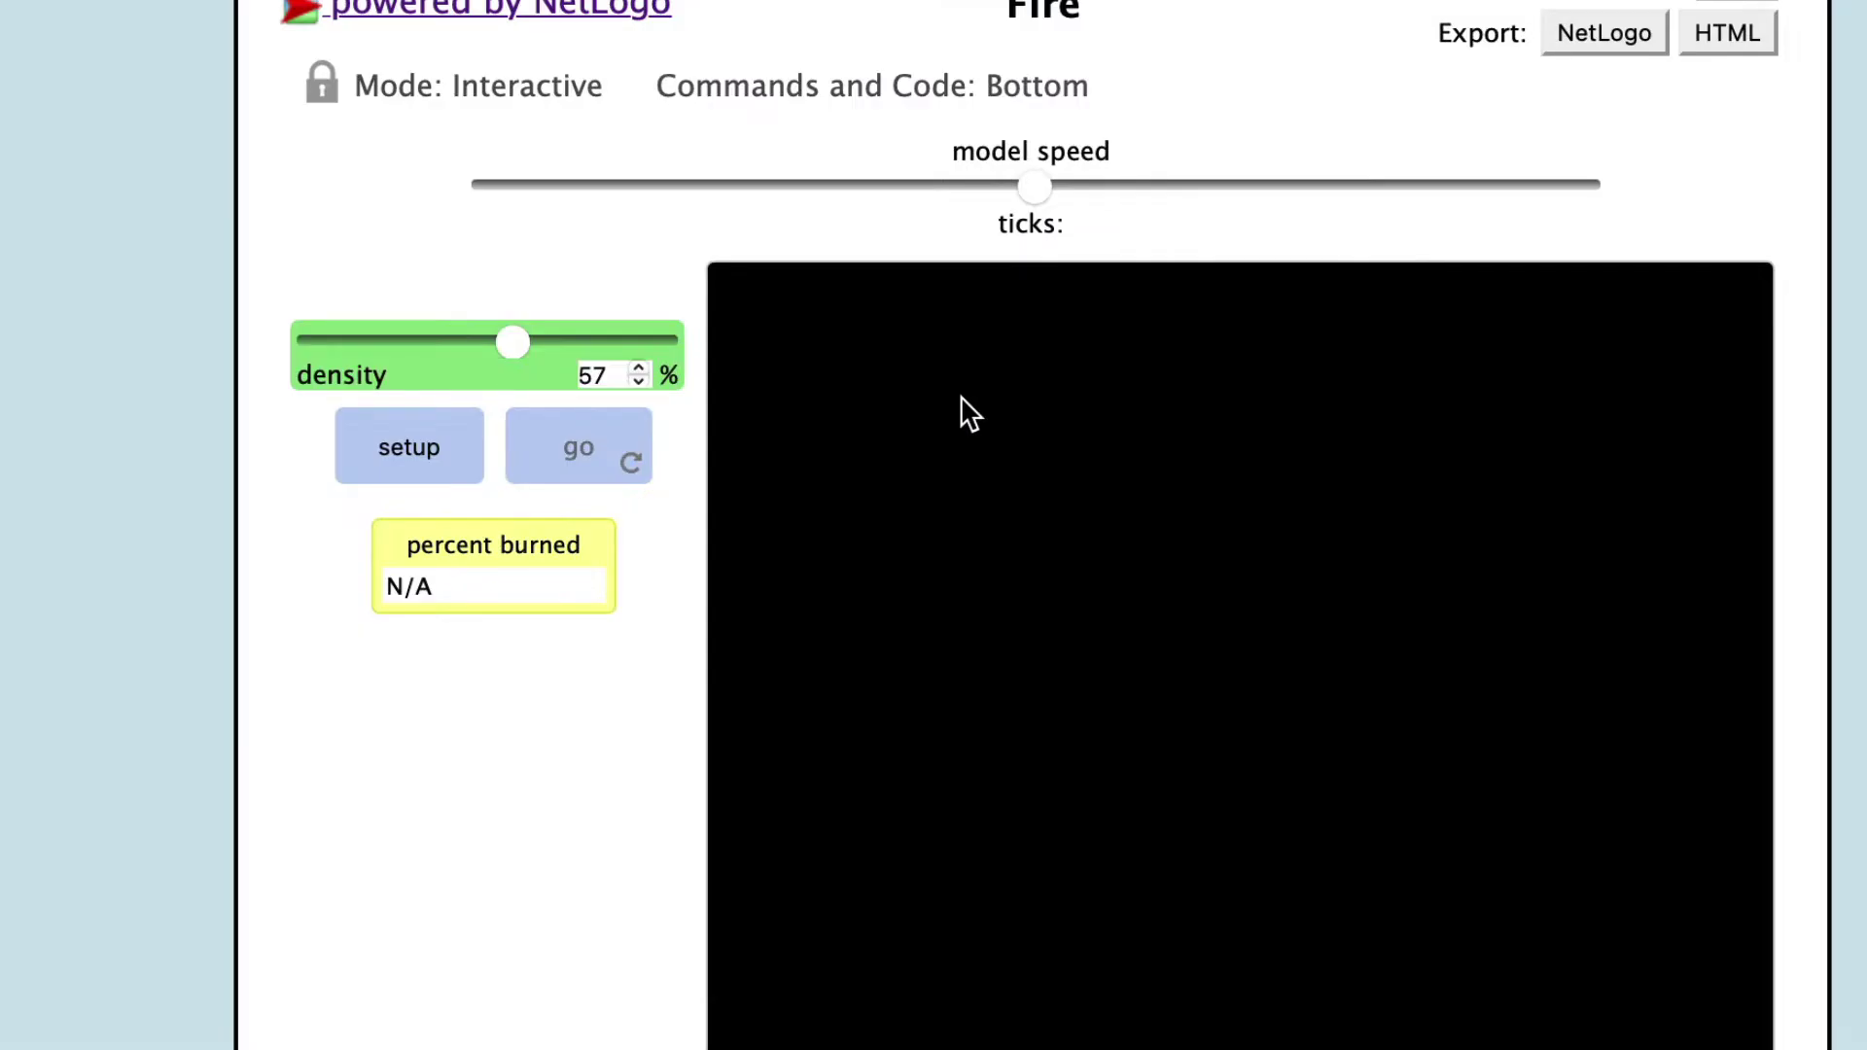
- Run the Fire model twice at 57% tree density, then raise the density to 70%
{"action": "left_click", "coordinate": [393, 452]}
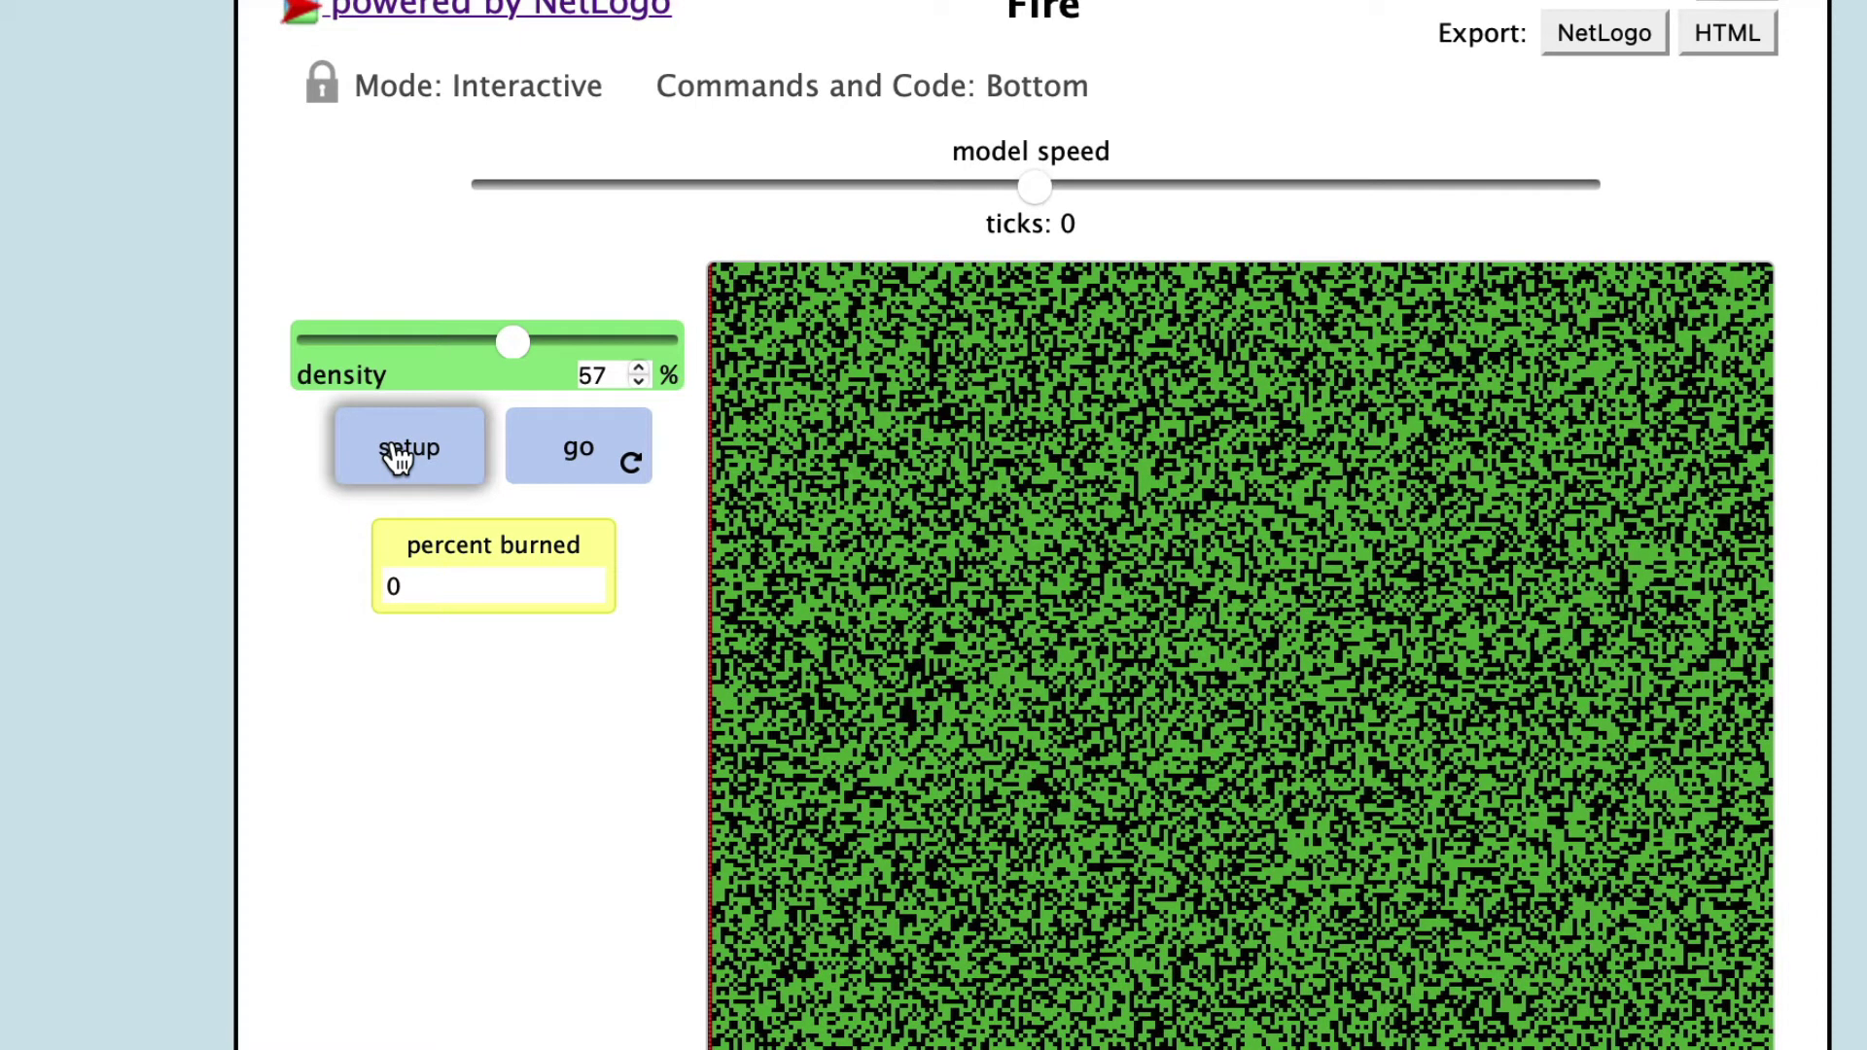
{"action": "left_click", "coordinate": [579, 447]}
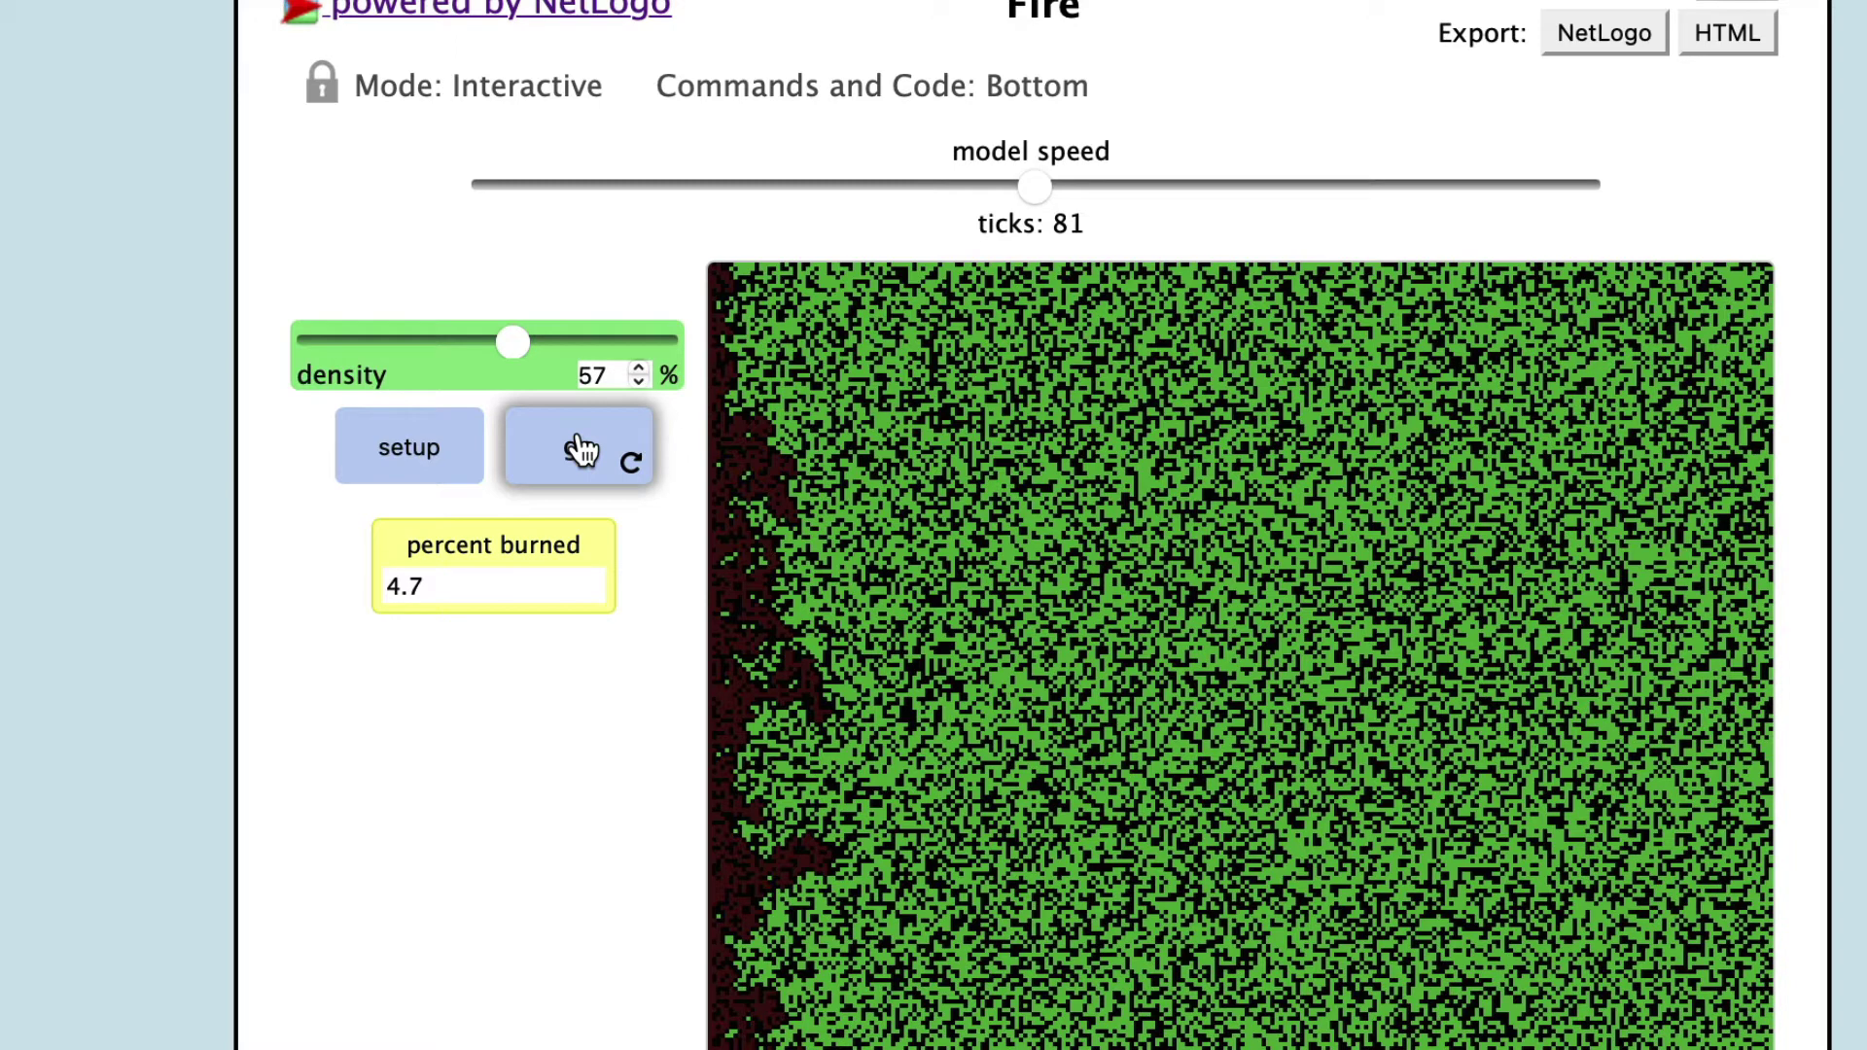
{"action": "left_click", "coordinate": [418, 451]}
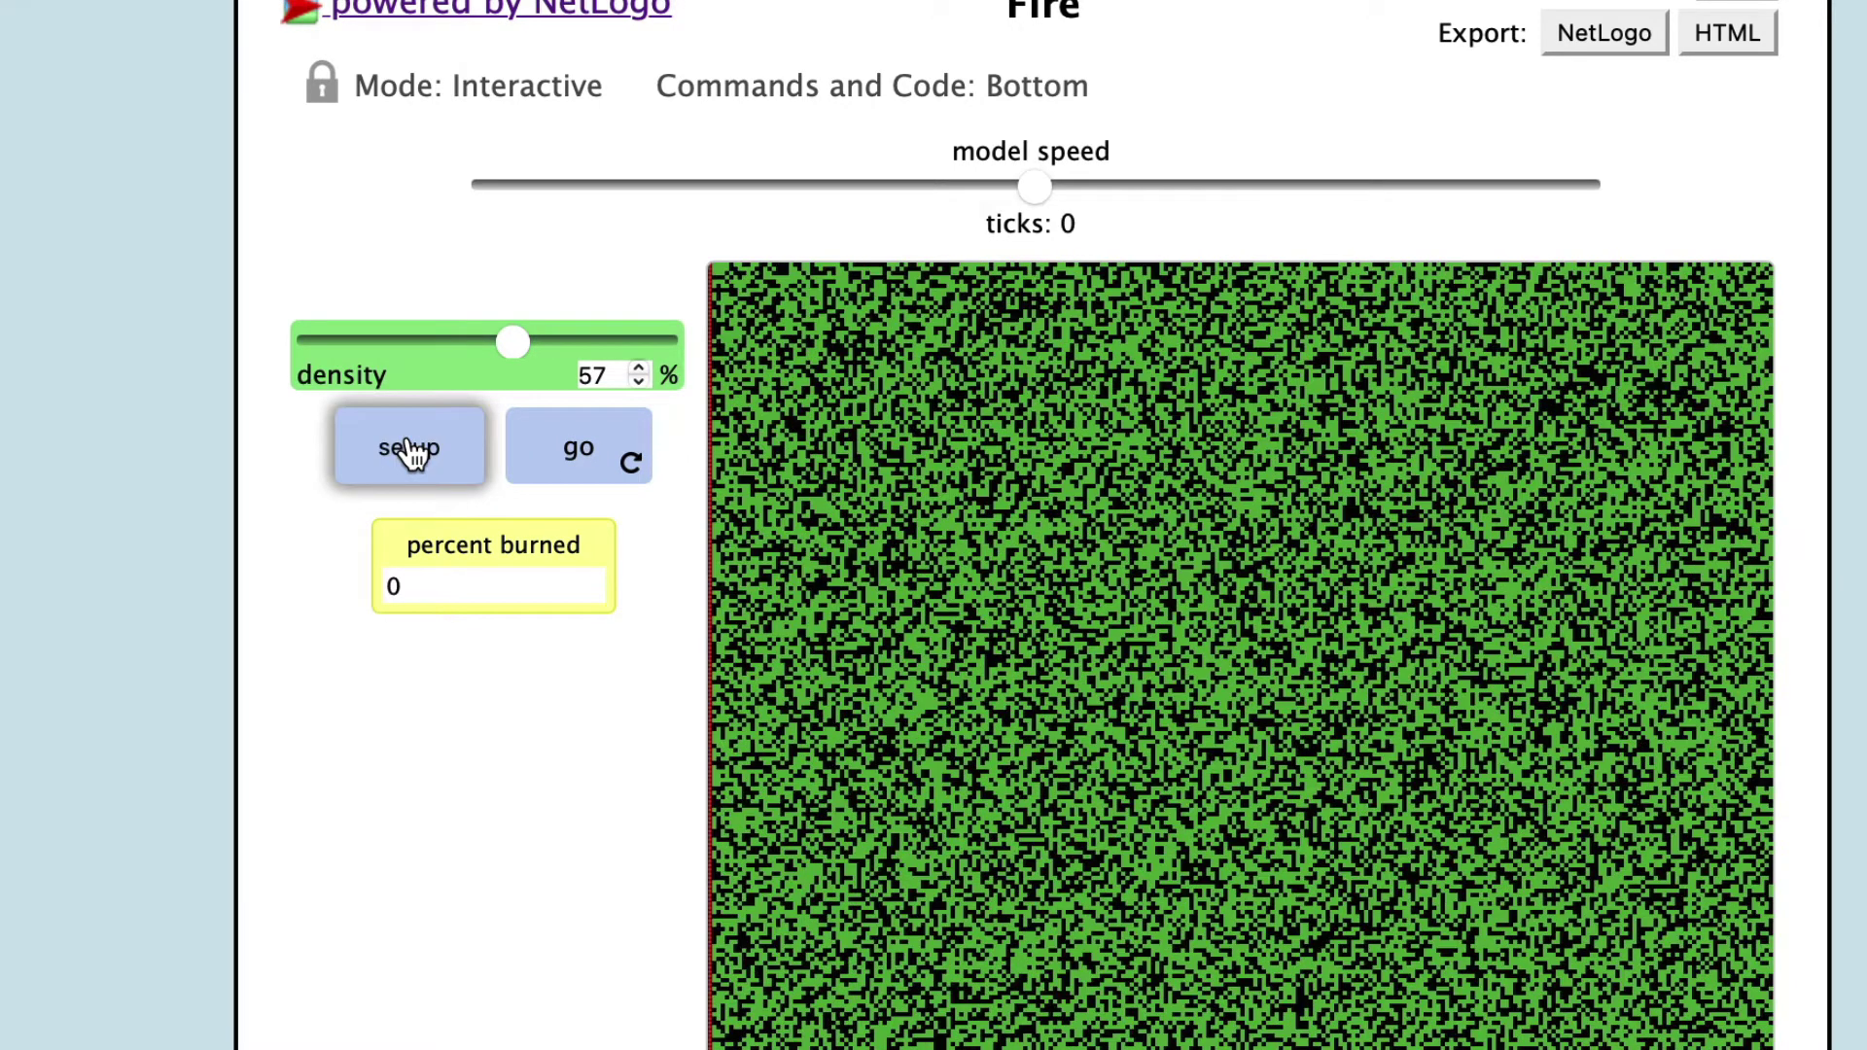
{"action": "left_click", "coordinate": [593, 468]}
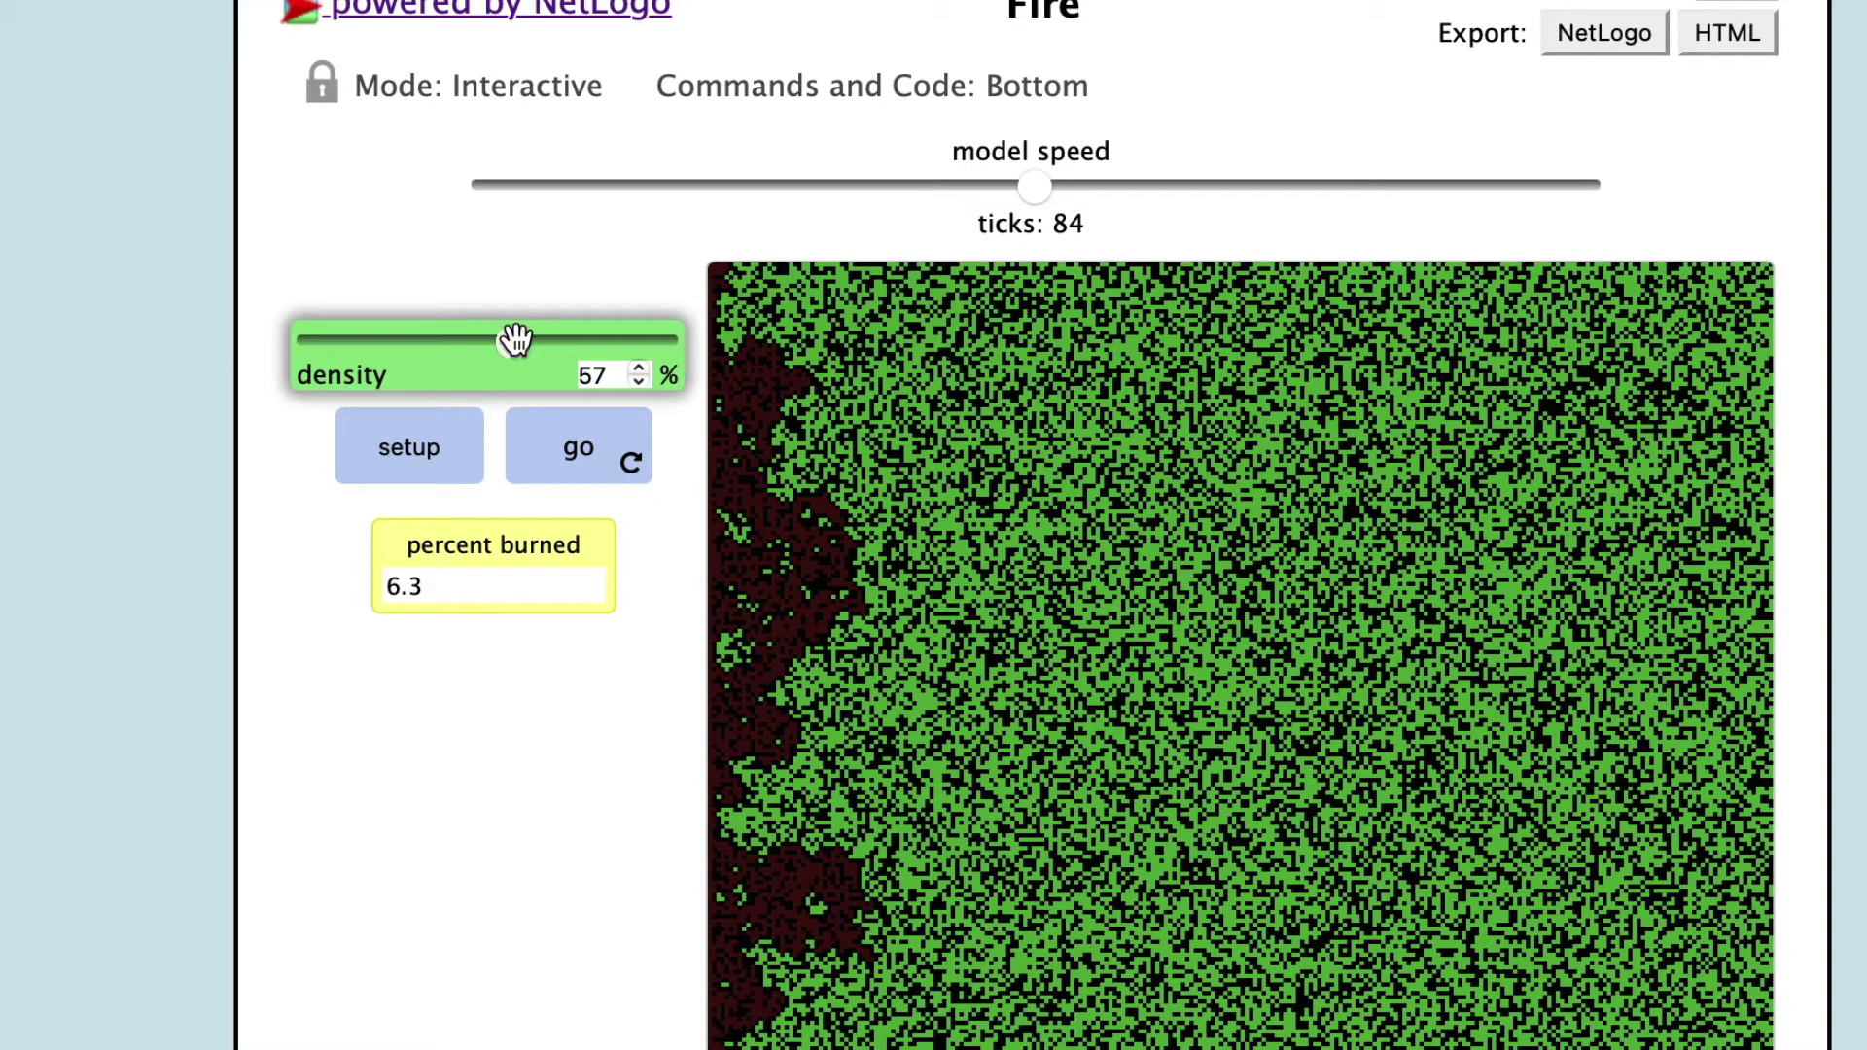
{"action": "left_click_drag", "start_coordinate": [517, 341], "coordinate": [562, 341]}
- Burn a 70% density forest, then rerun the fire with density lowered to 61%
{"action": "left_click", "coordinate": [413, 447]}
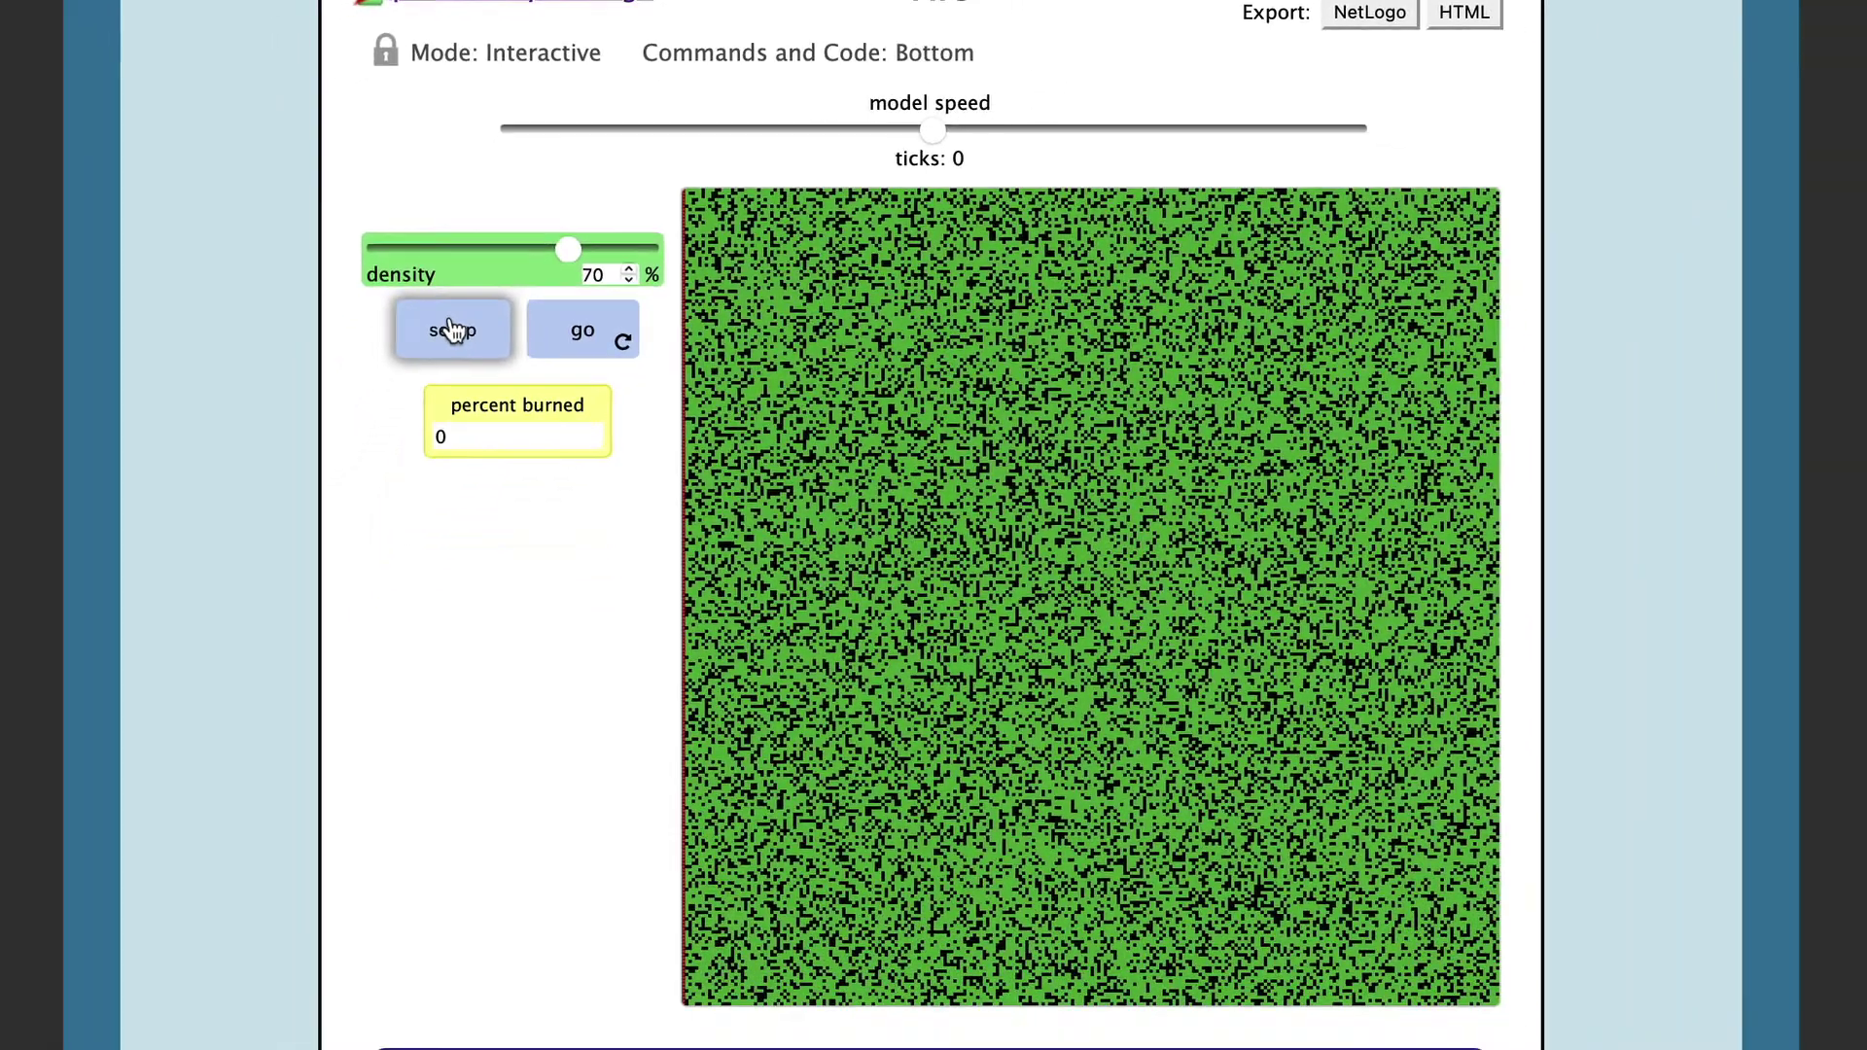
{"action": "left_click", "coordinate": [581, 332]}
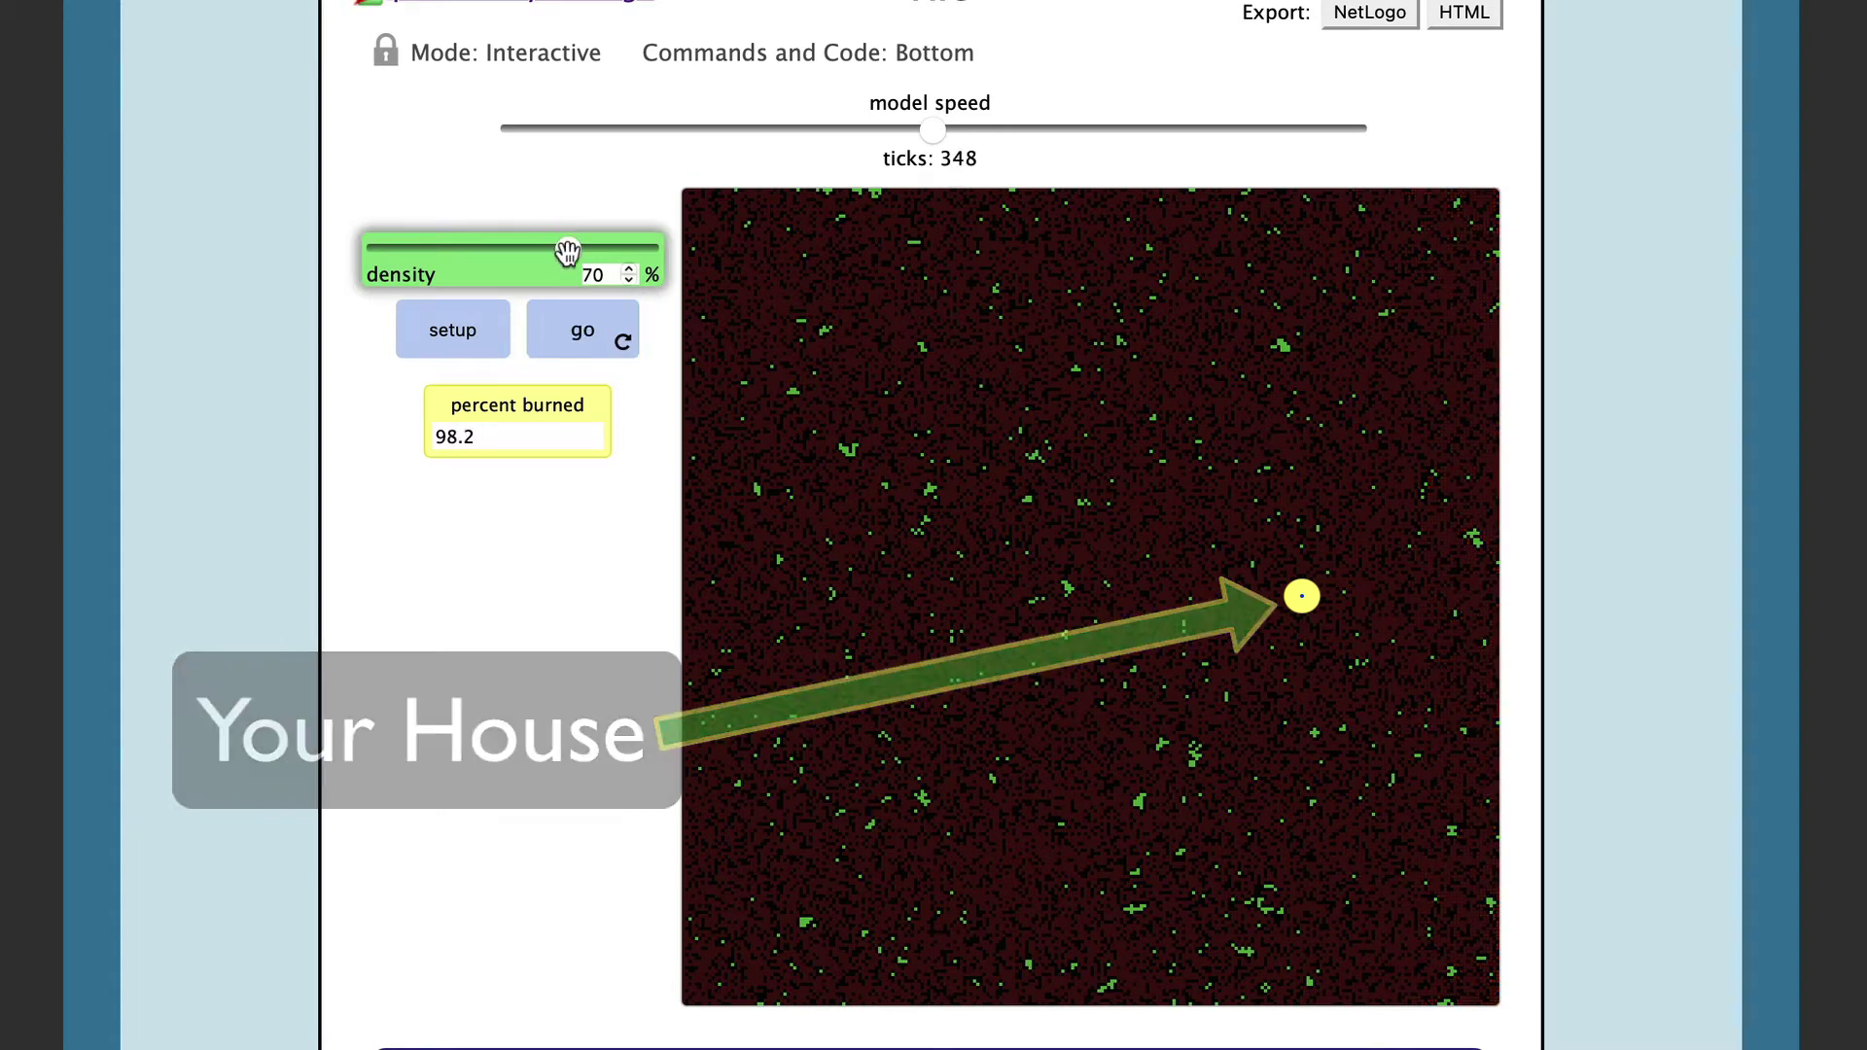
{"action": "left_click_drag", "start_coordinate": [568, 254], "coordinate": [545, 254]}
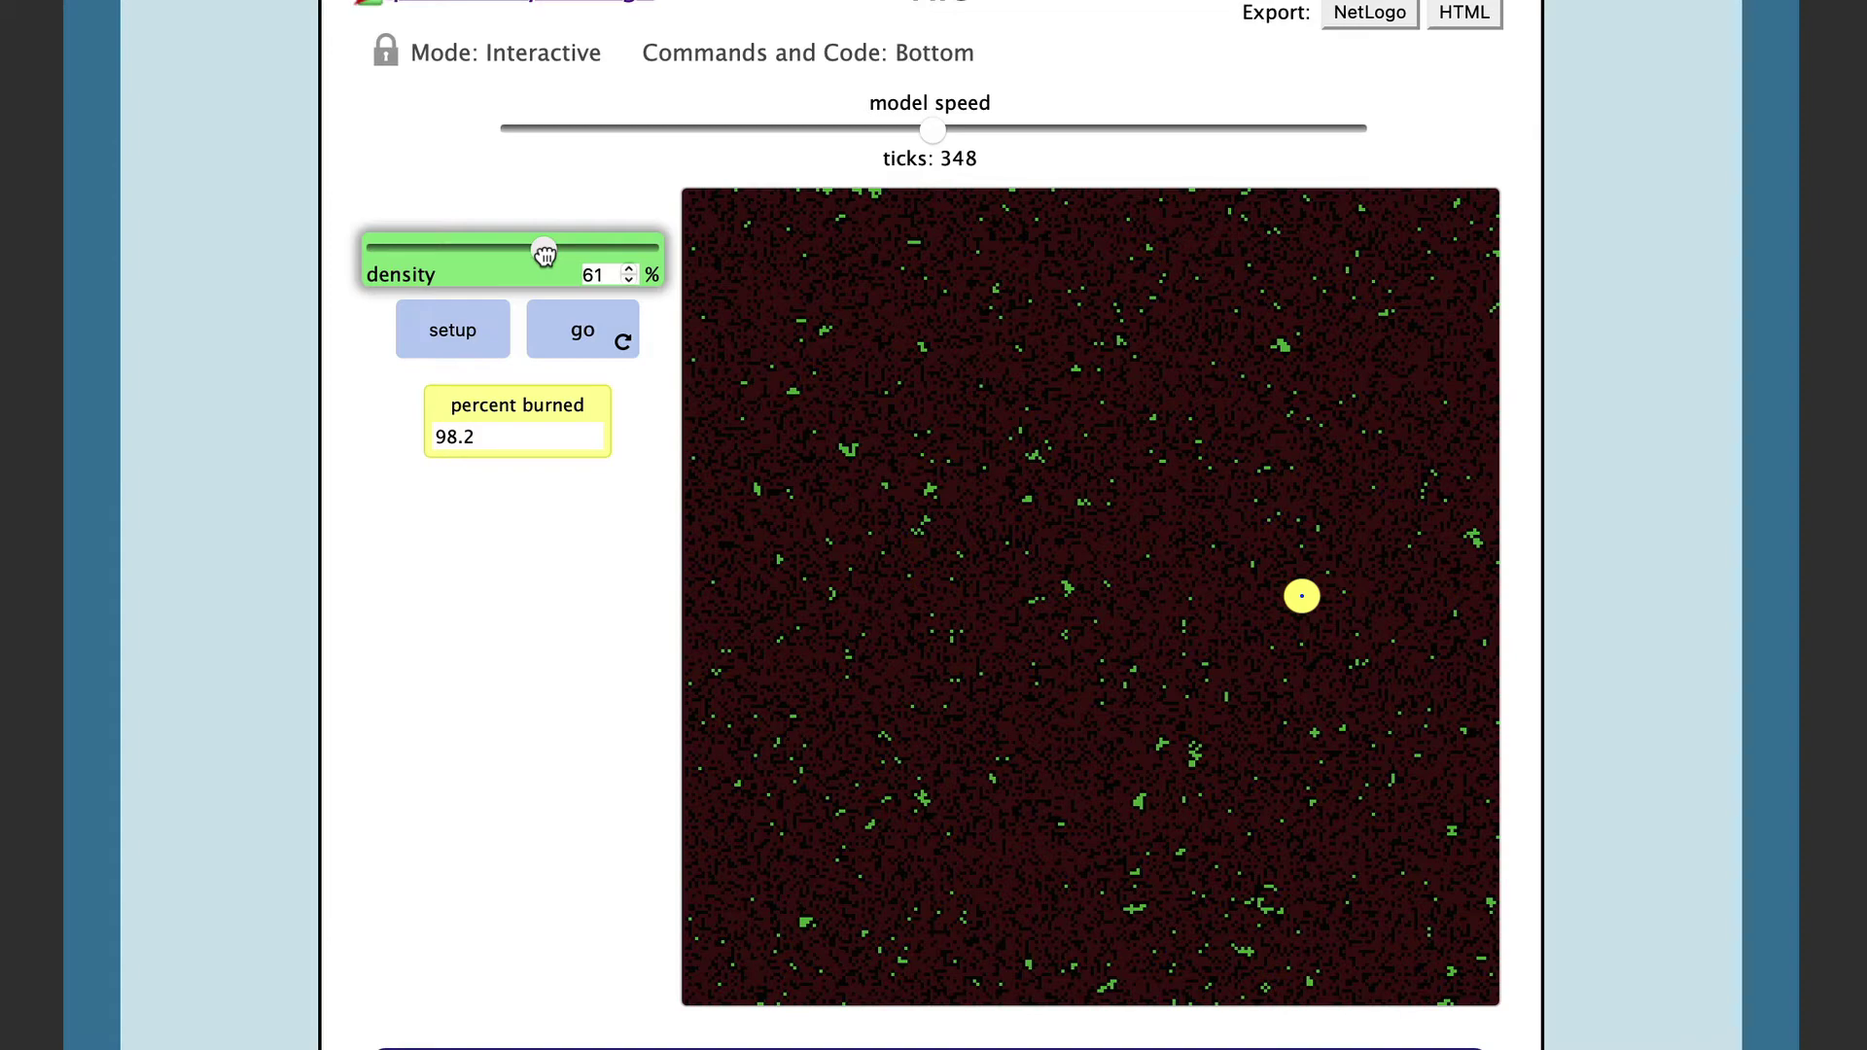
{"action": "left_click", "coordinate": [483, 346]}
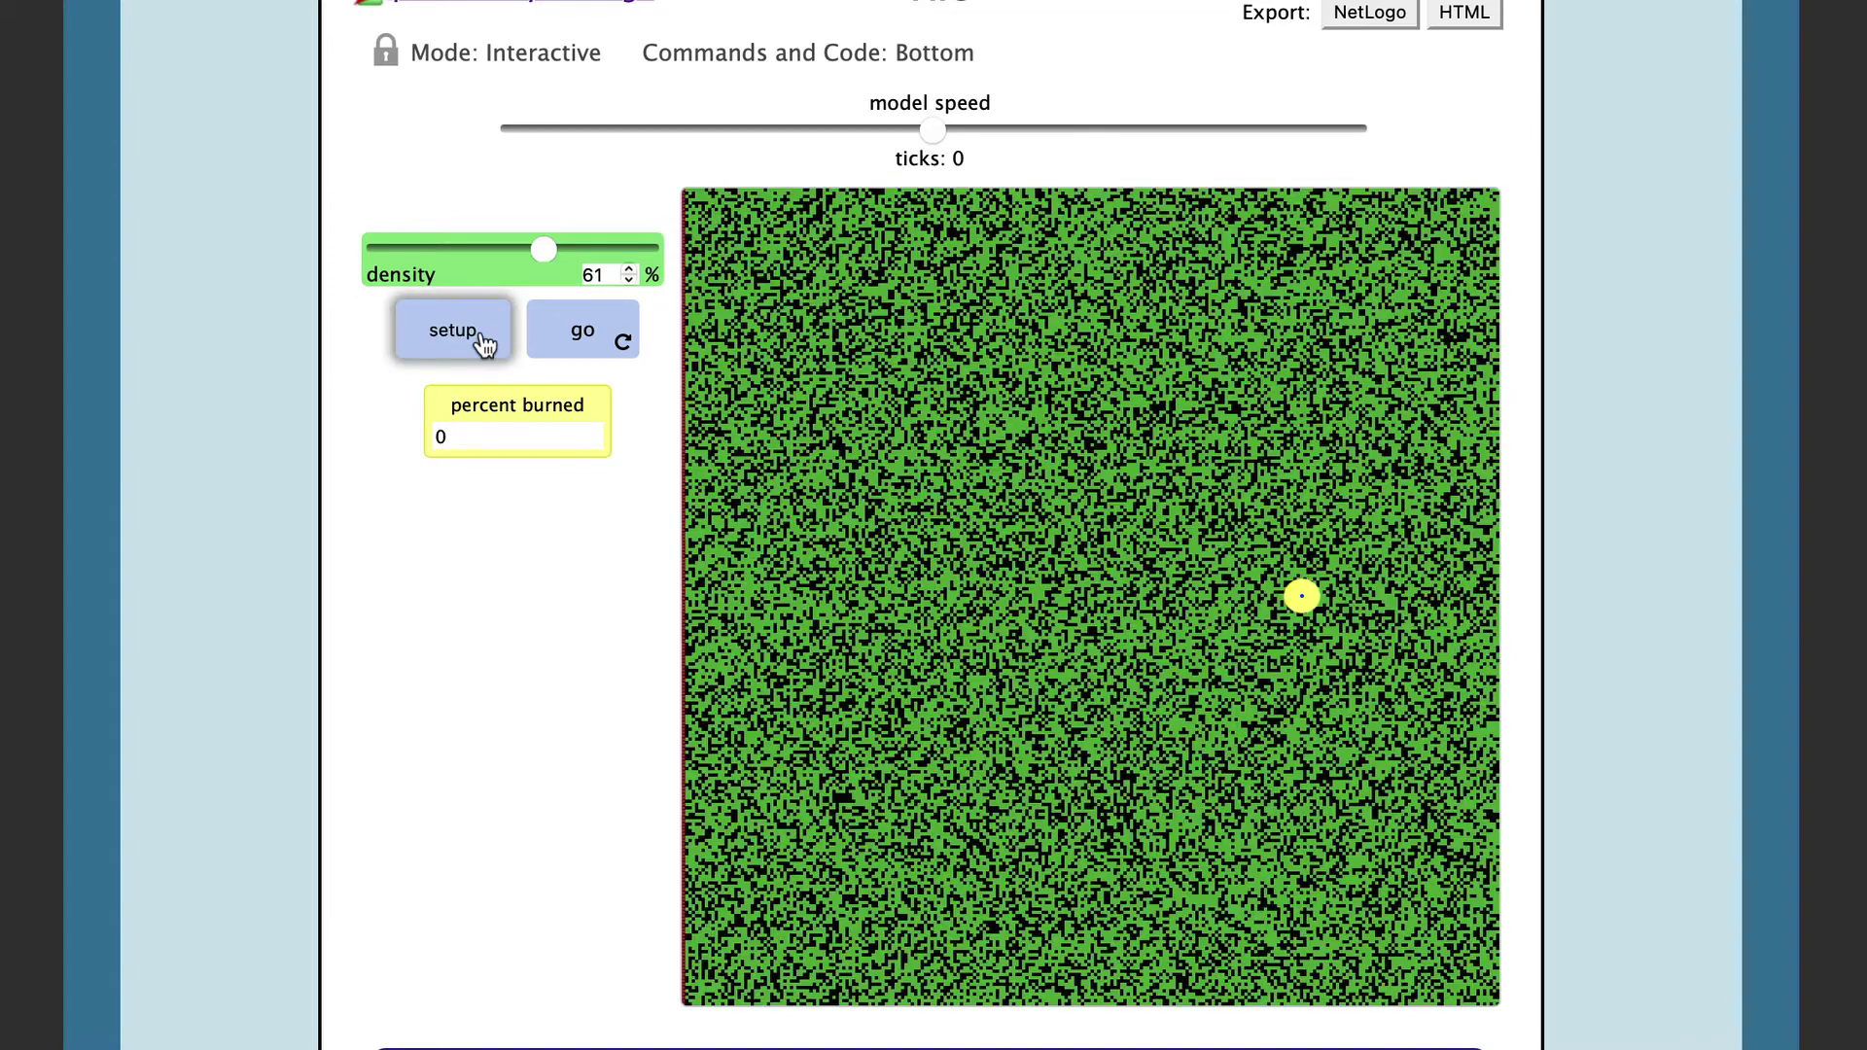
{"action": "left_click", "coordinate": [612, 337]}
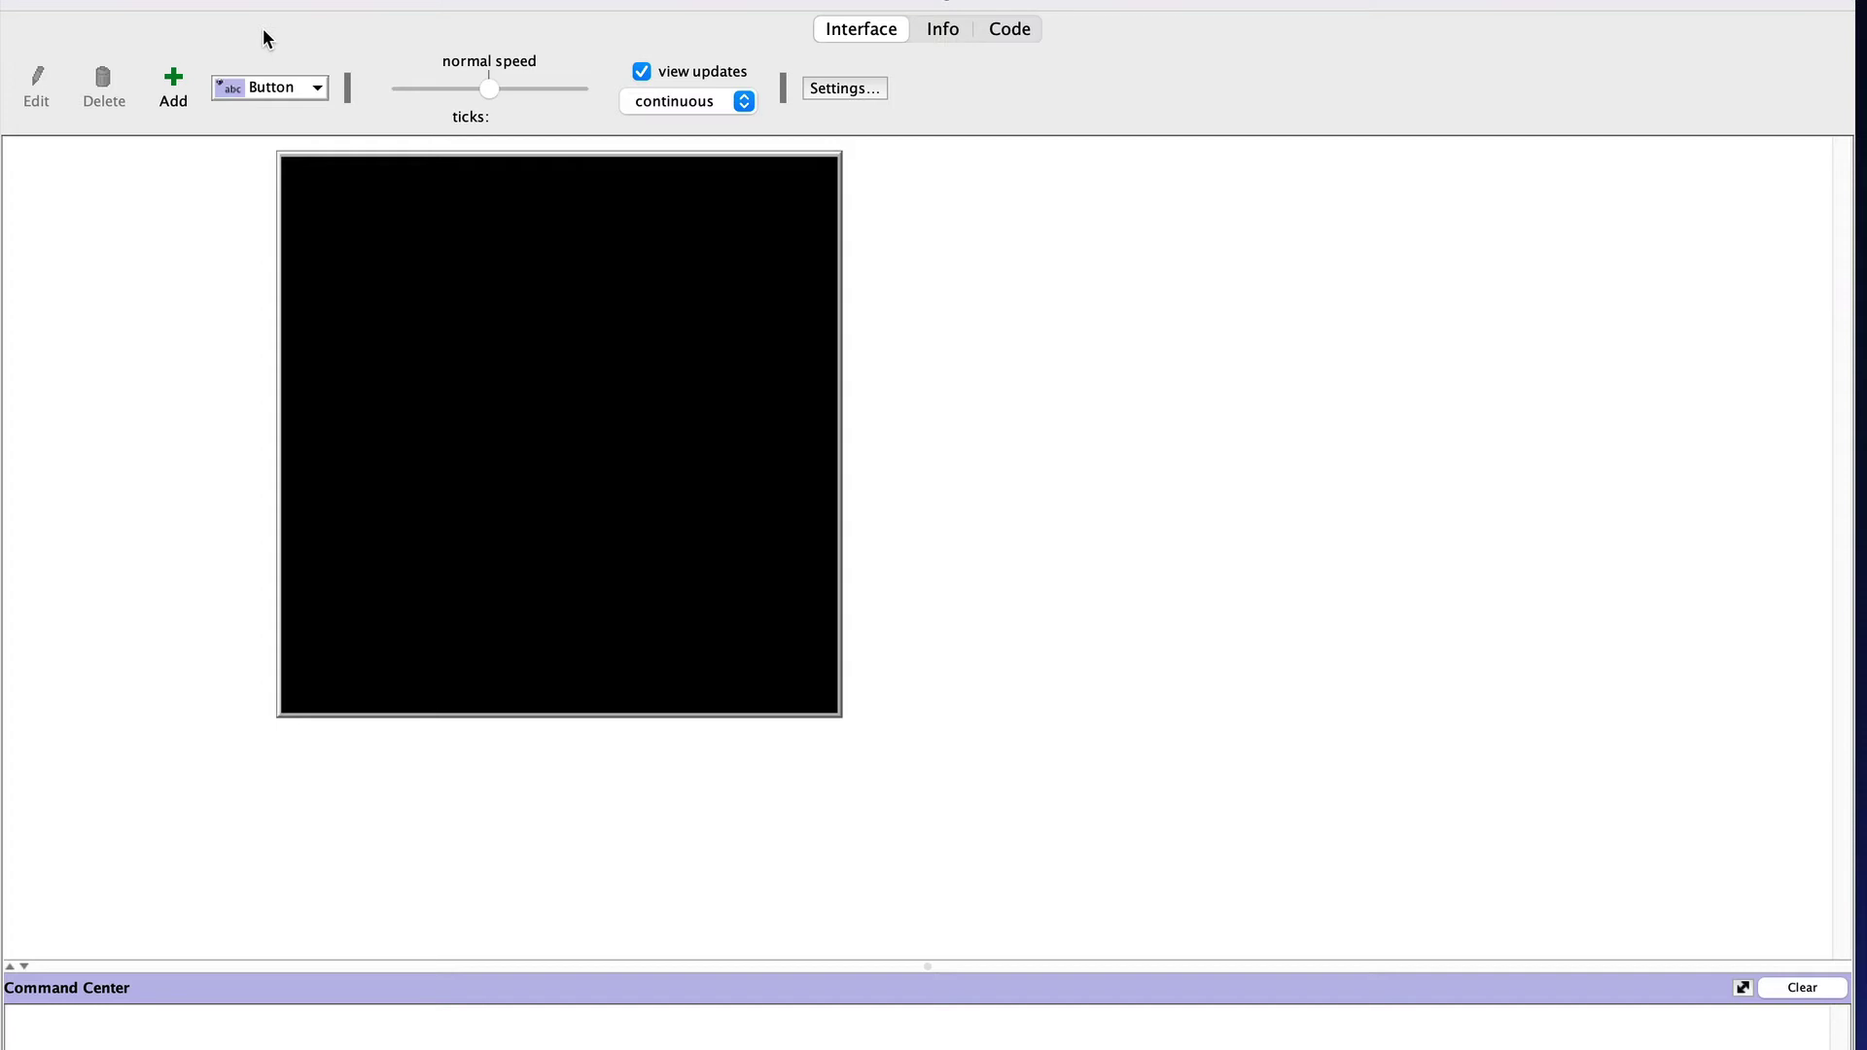
- Open File > Models Library, move it to the upper left, and expand Earth Science
{"action": "left_click", "coordinate": [184, 0]}
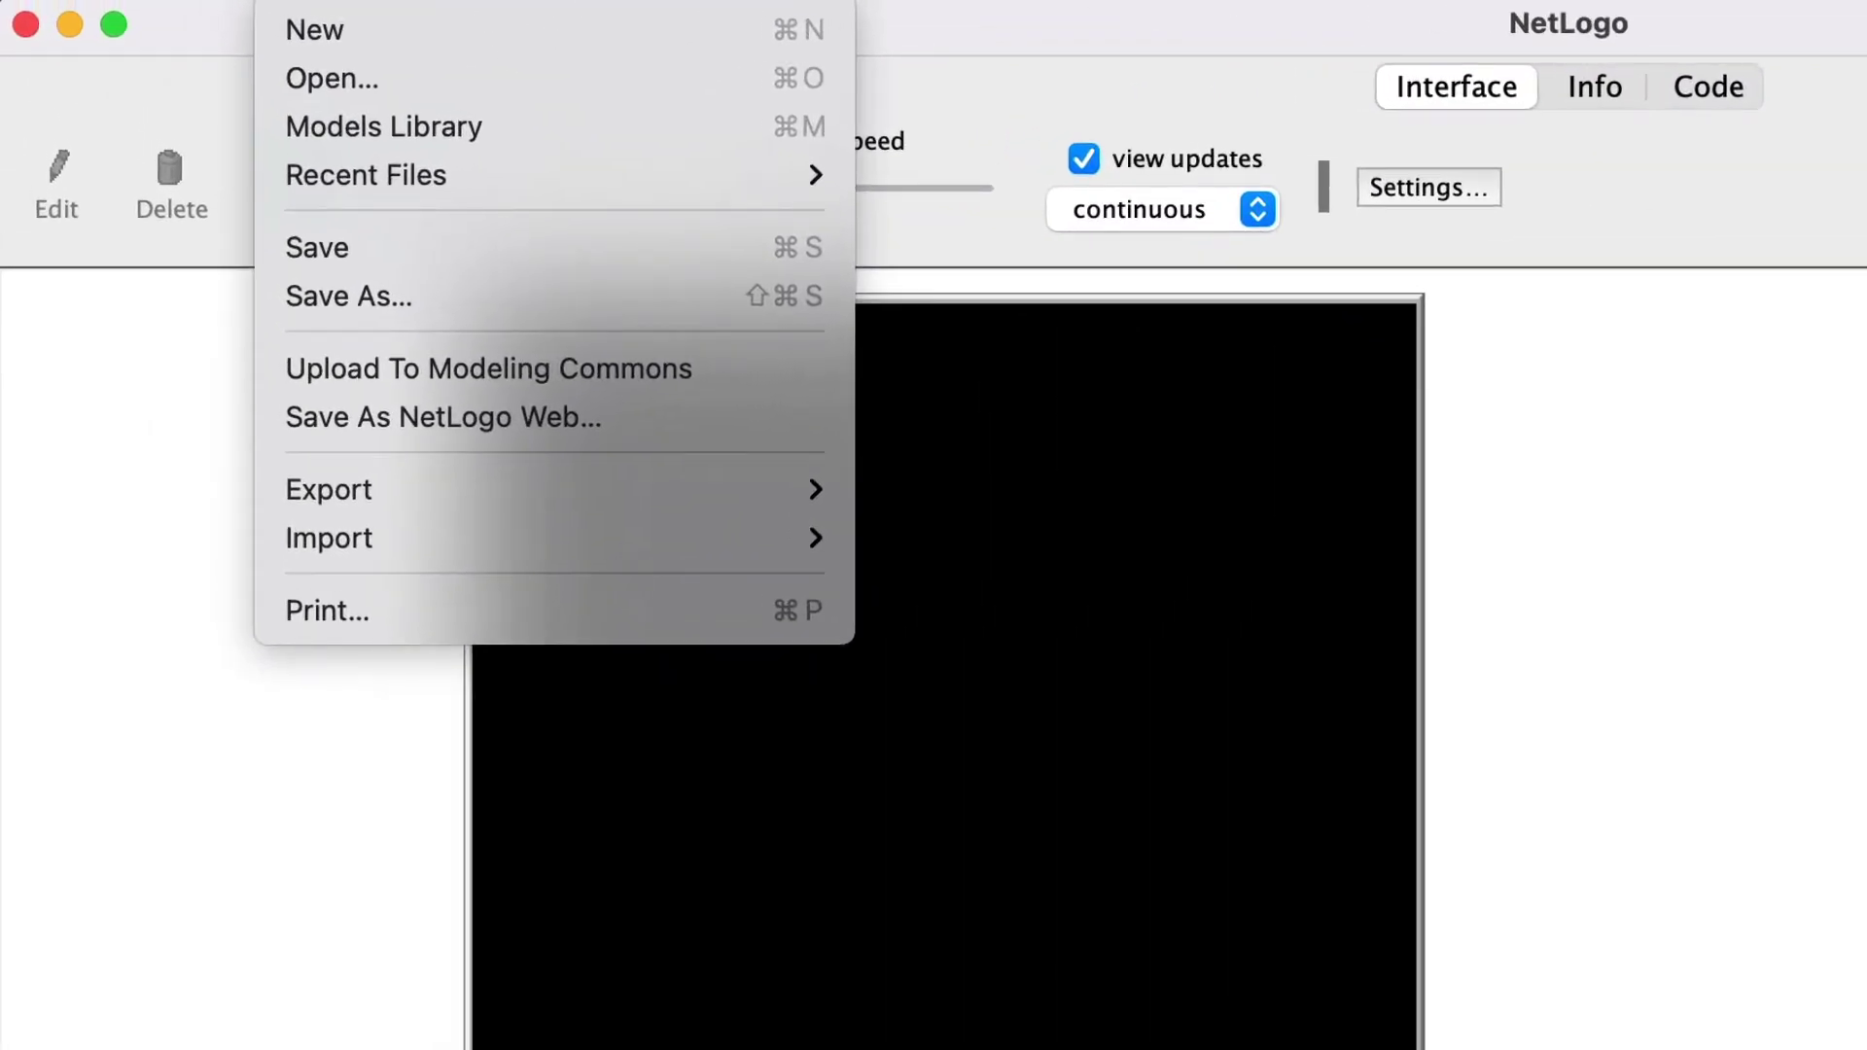
{"action": "left_click", "coordinate": [355, 126]}
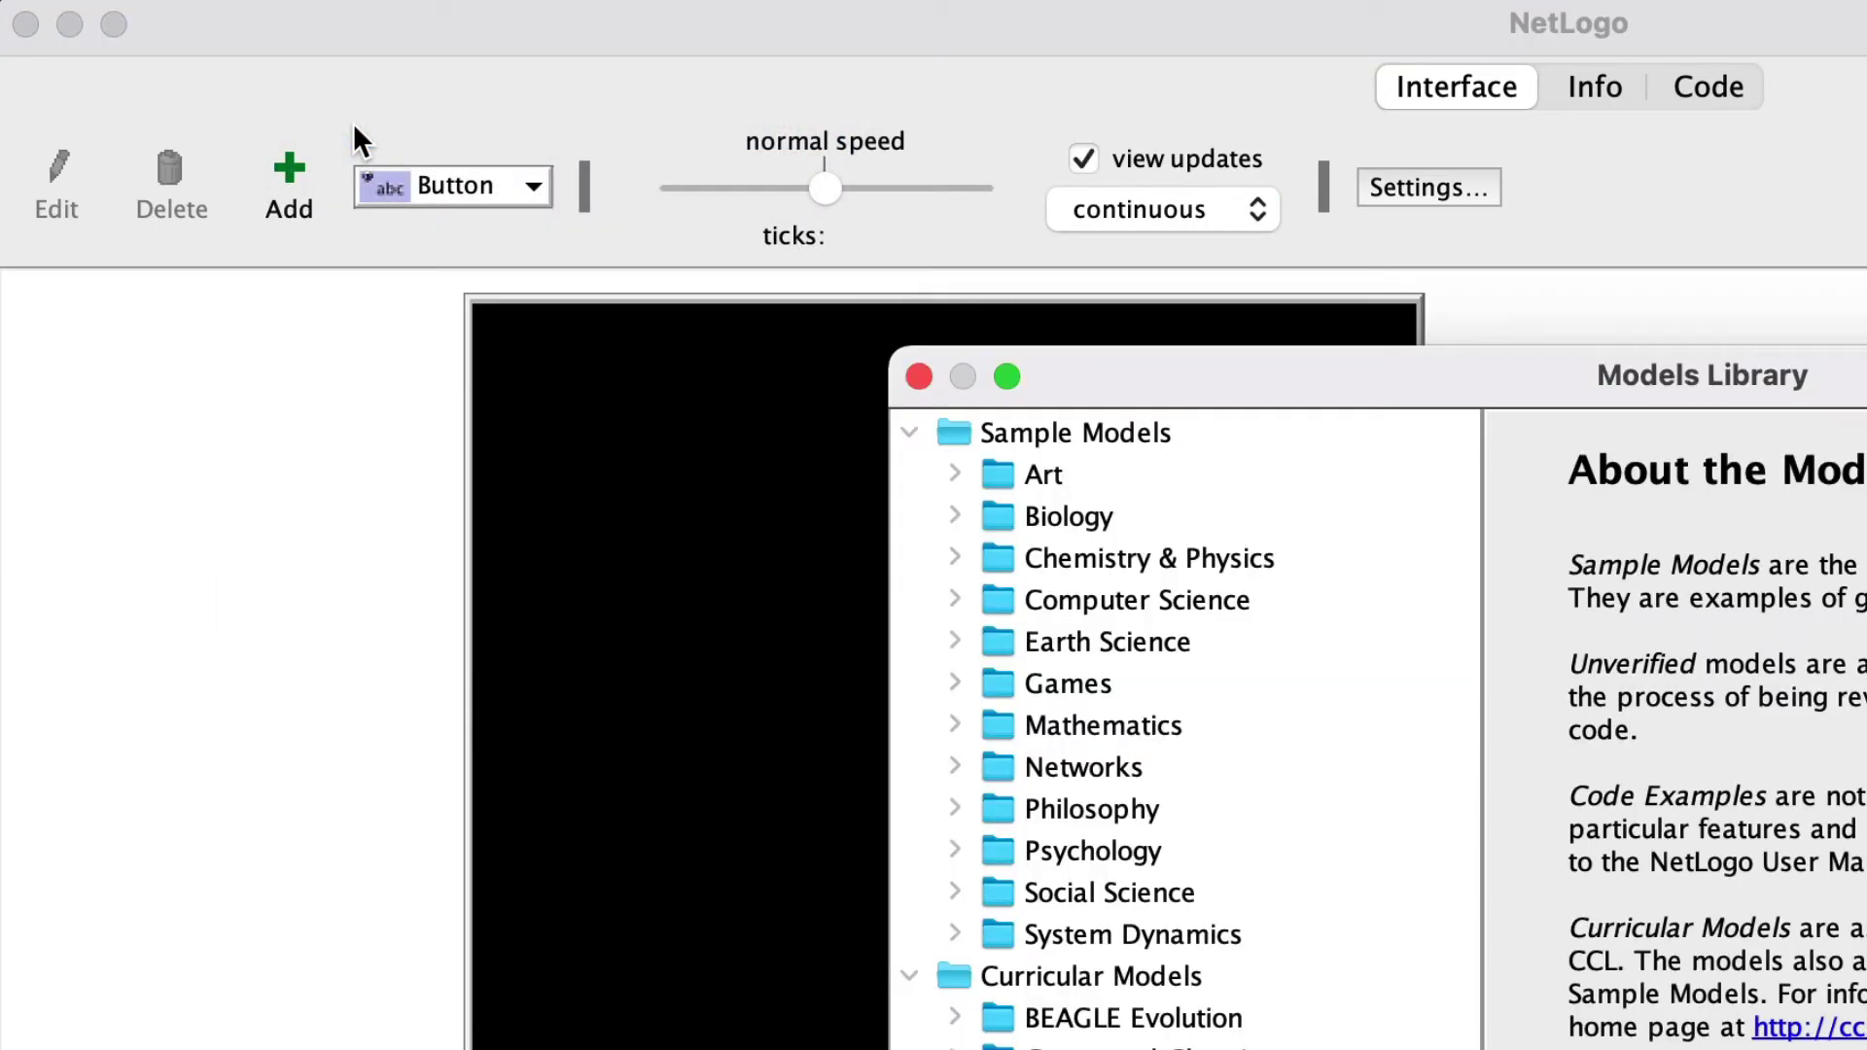
{"action": "left_click_drag", "start_coordinate": [1303, 380], "coordinate": [786, 71]}
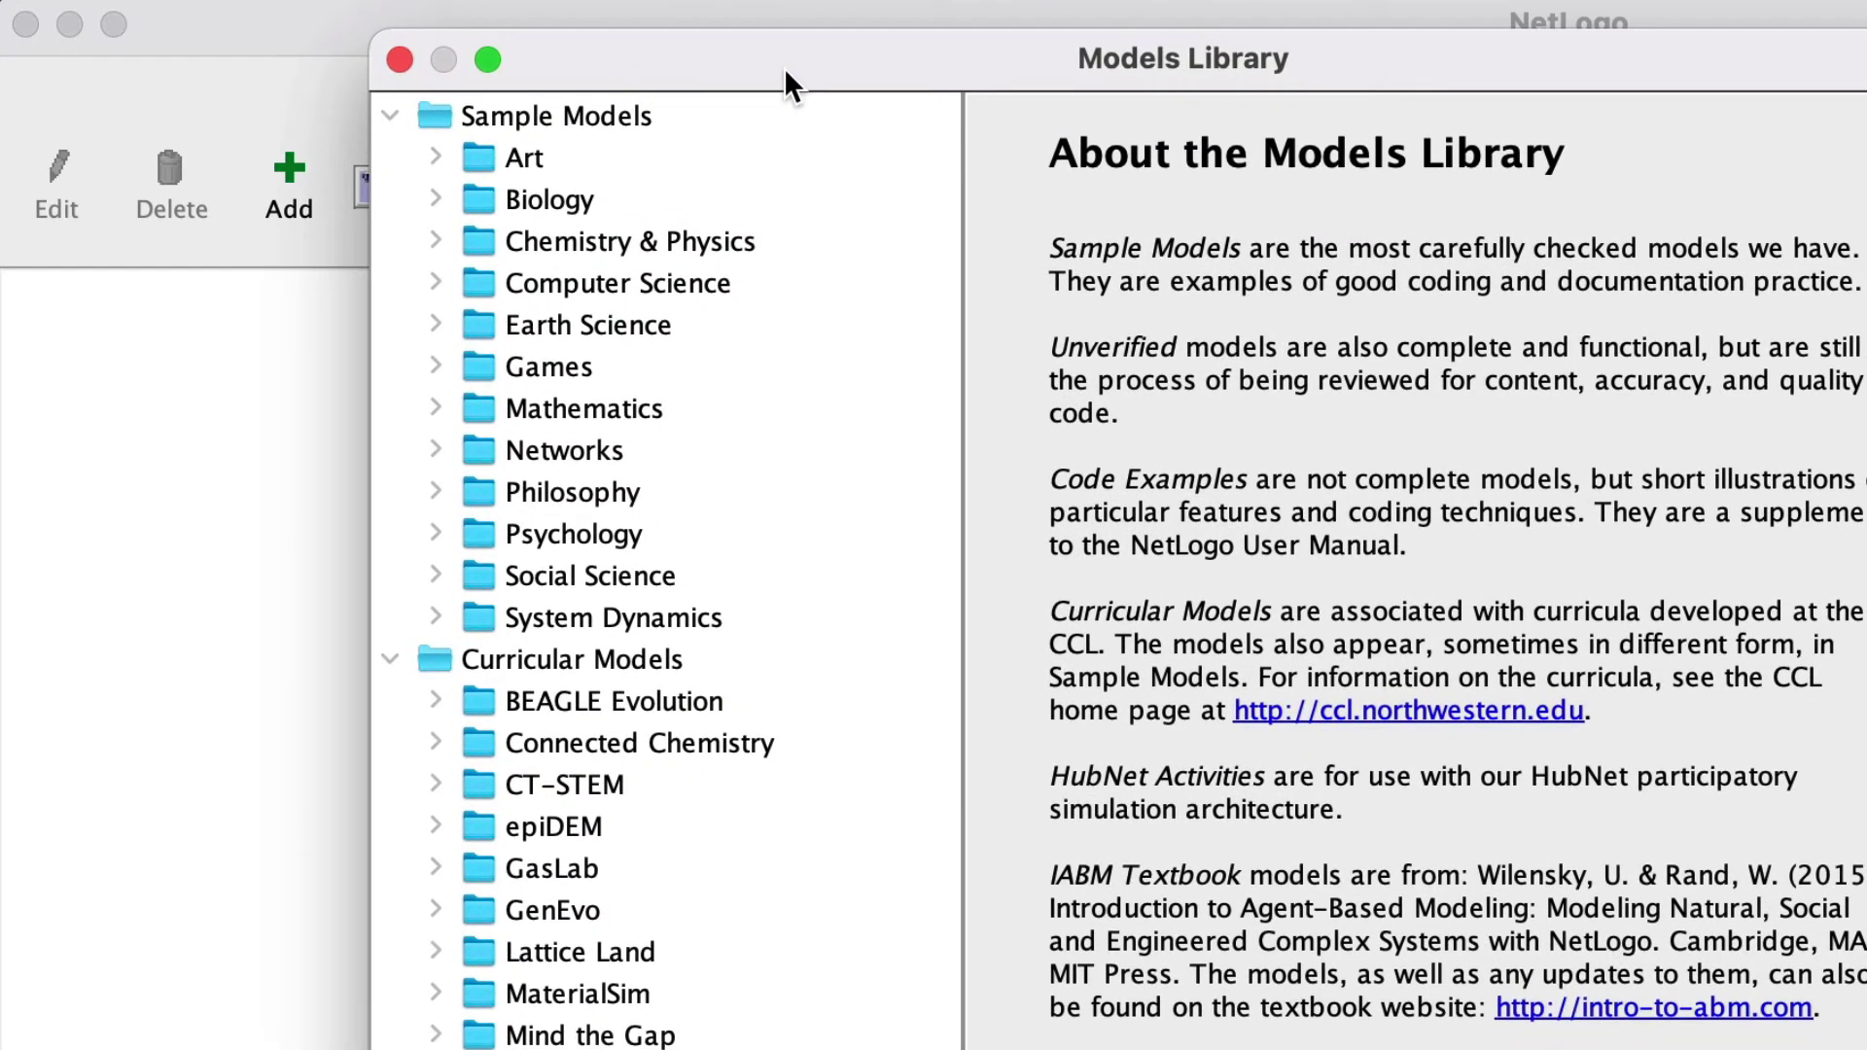
{"action": "left_click", "coordinate": [437, 325]}
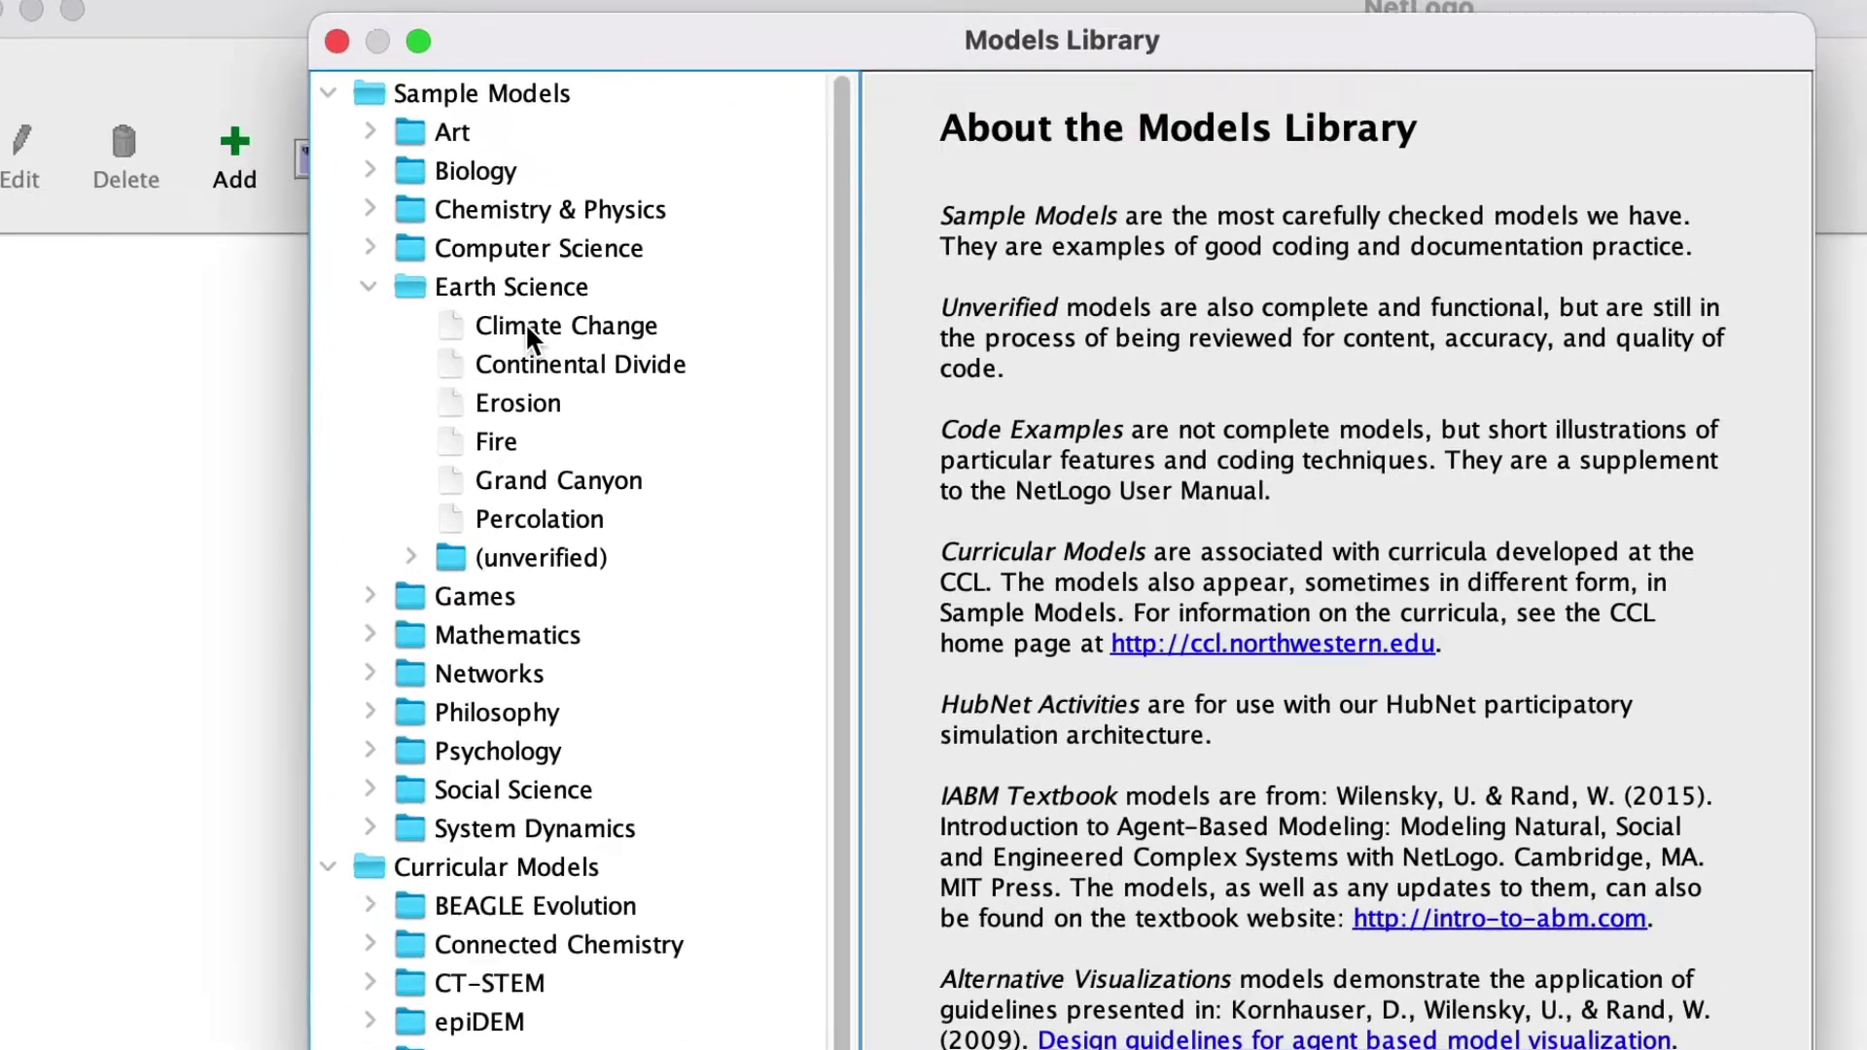
- Preview the Climate Change model's description in the library, then open it
{"action": "left_click", "coordinate": [603, 367]}
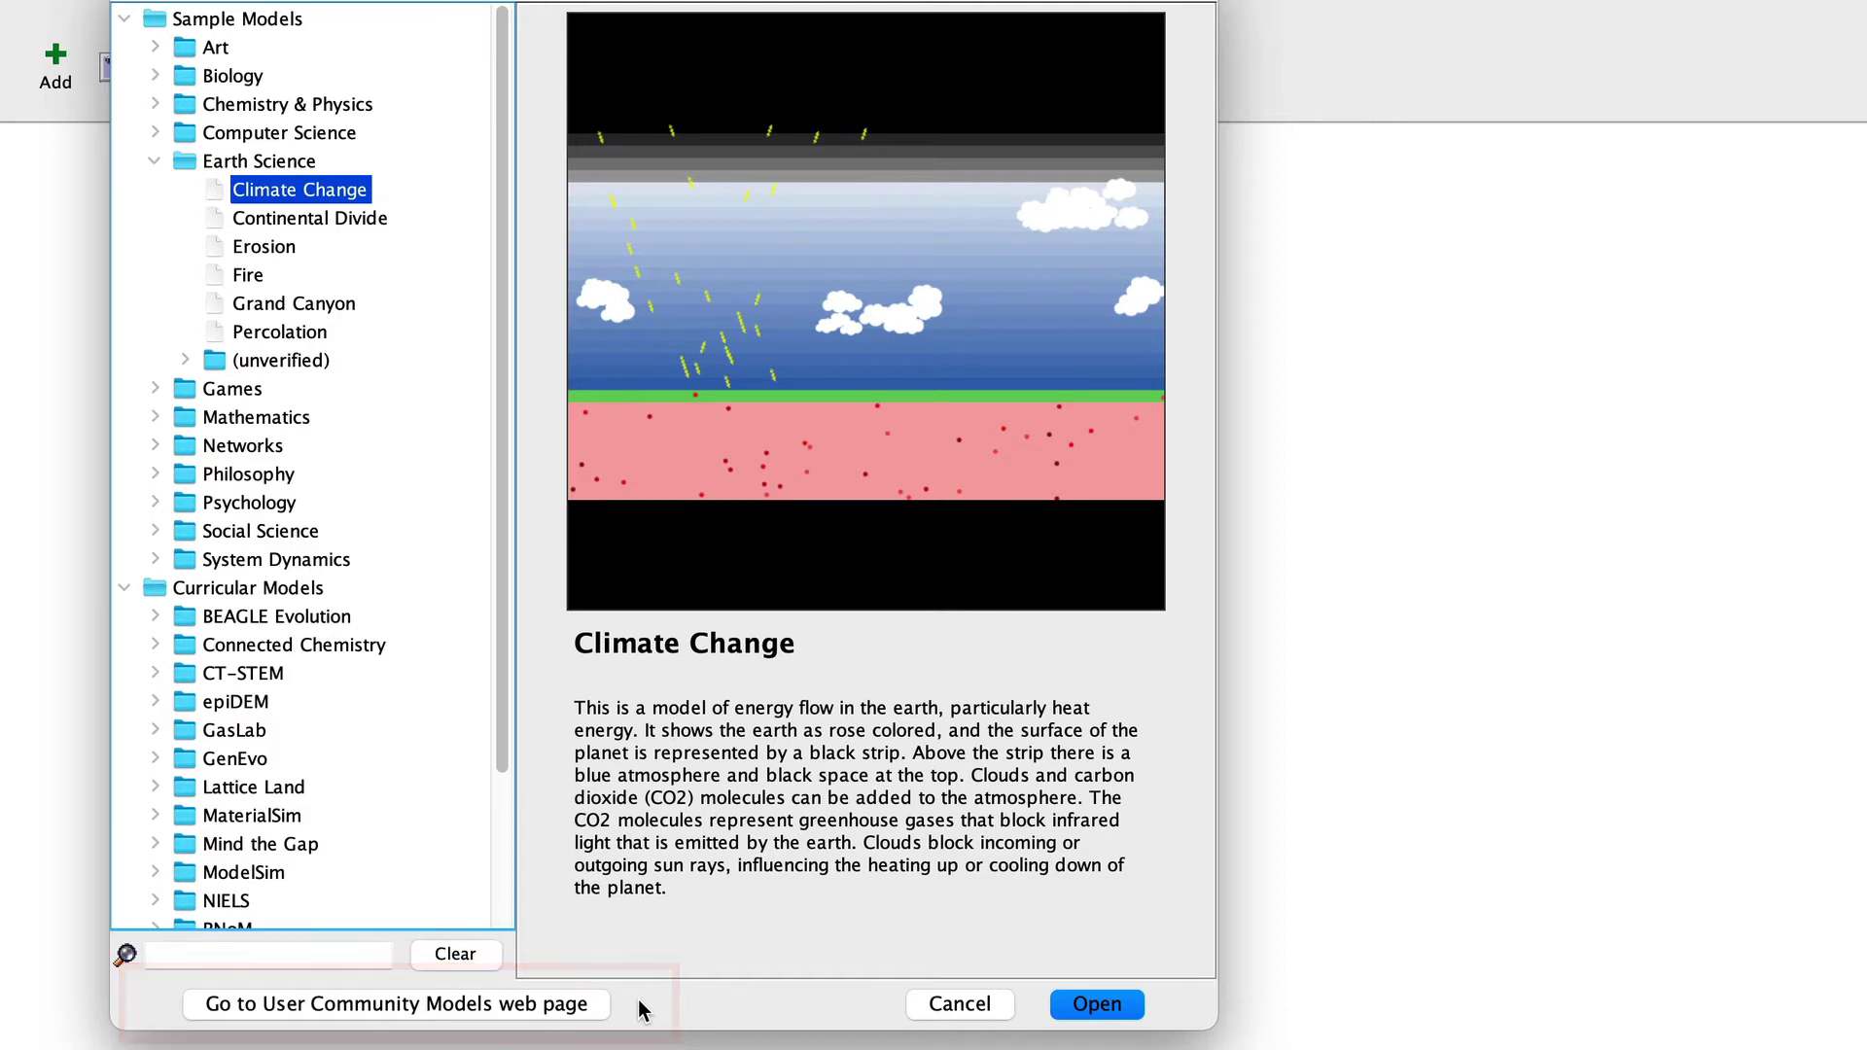
{"action": "left_click", "coordinate": [1097, 1005]}
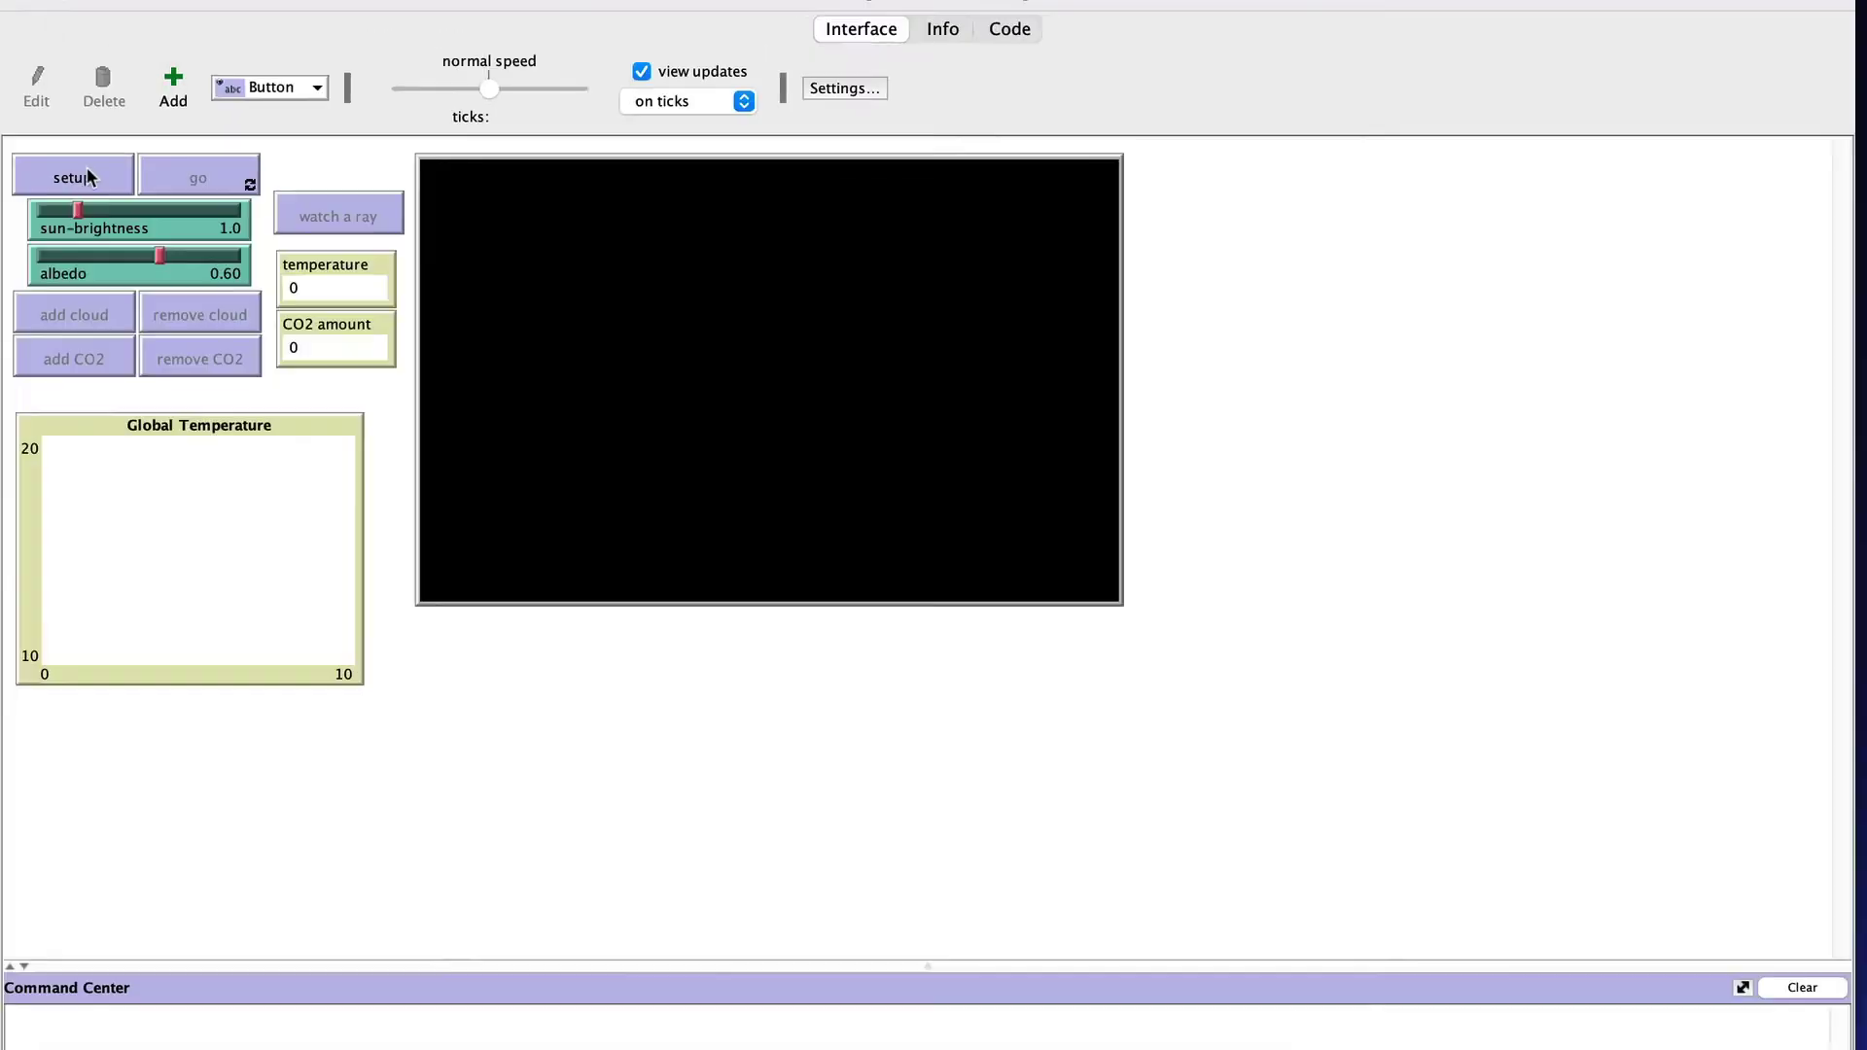
- Set up Climate Change, then highlight 'Yellow arrowheads stream downward representing sunlight energy' in the Info tab
{"action": "left_click", "coordinate": [85, 171]}
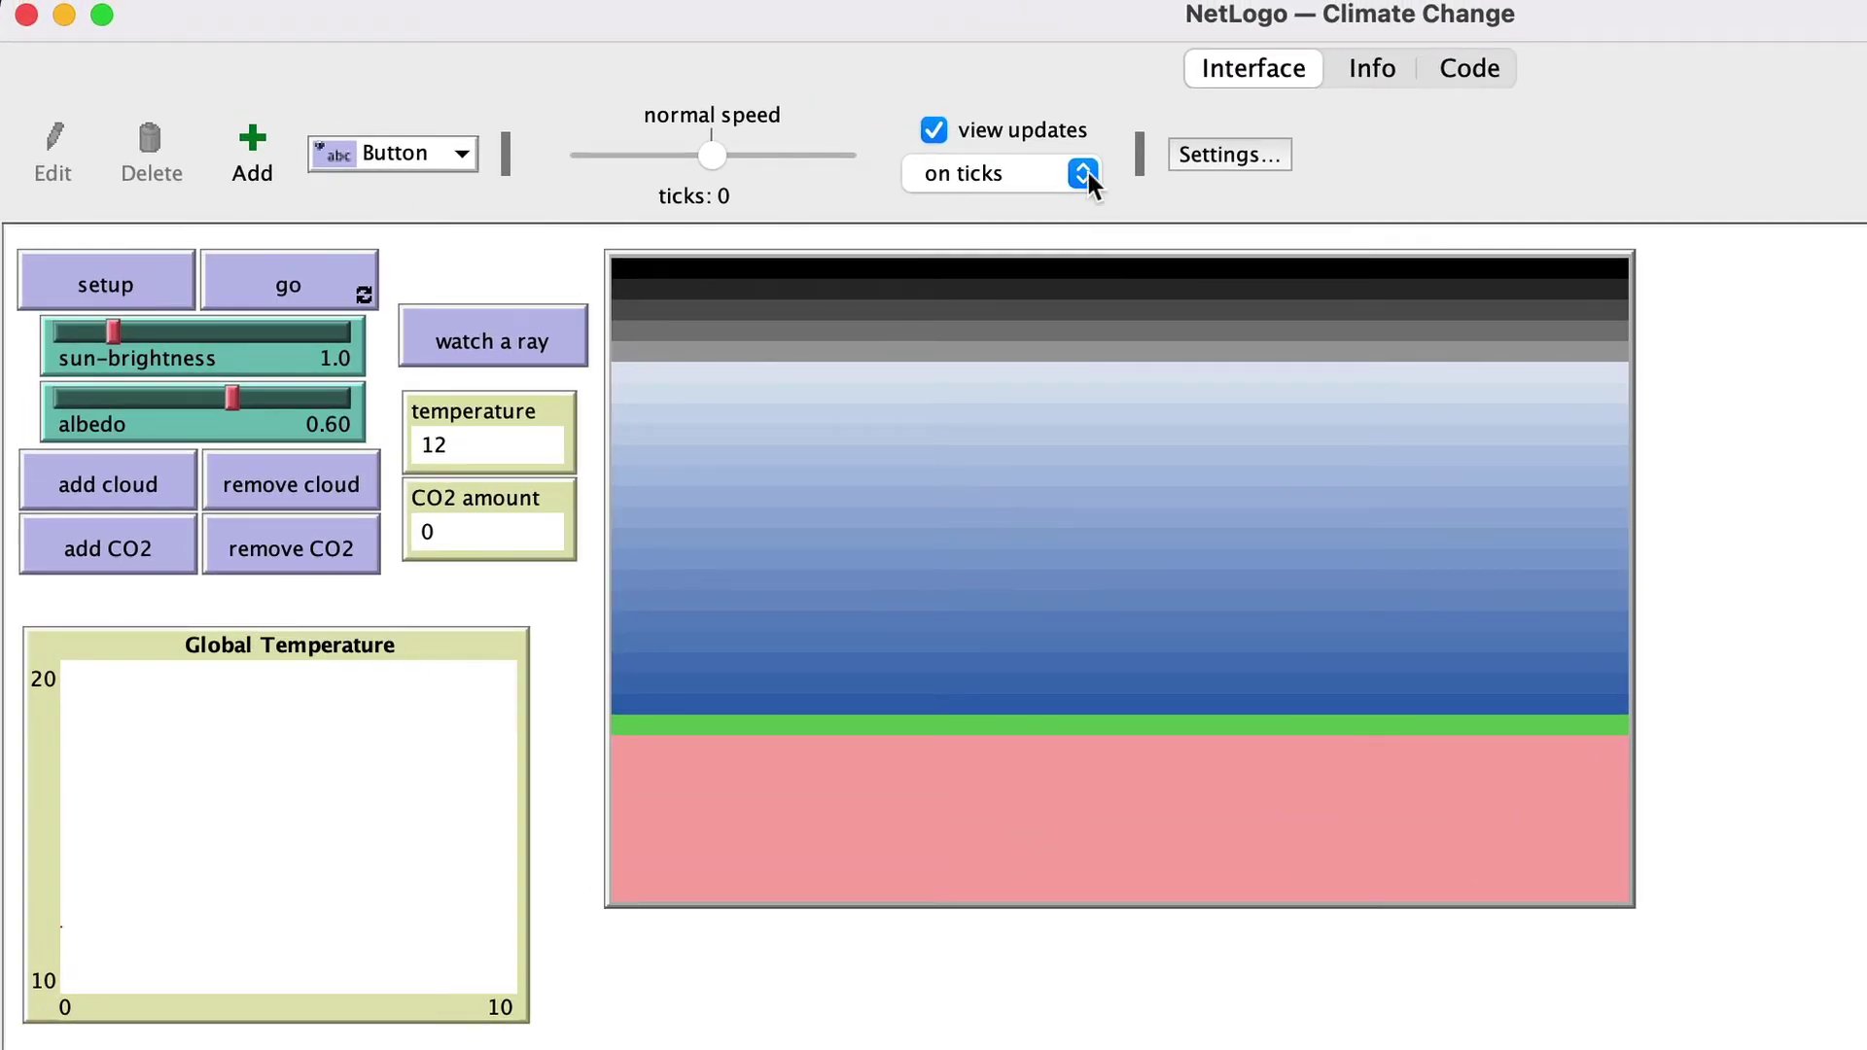
{"action": "left_click", "coordinate": [1375, 67]}
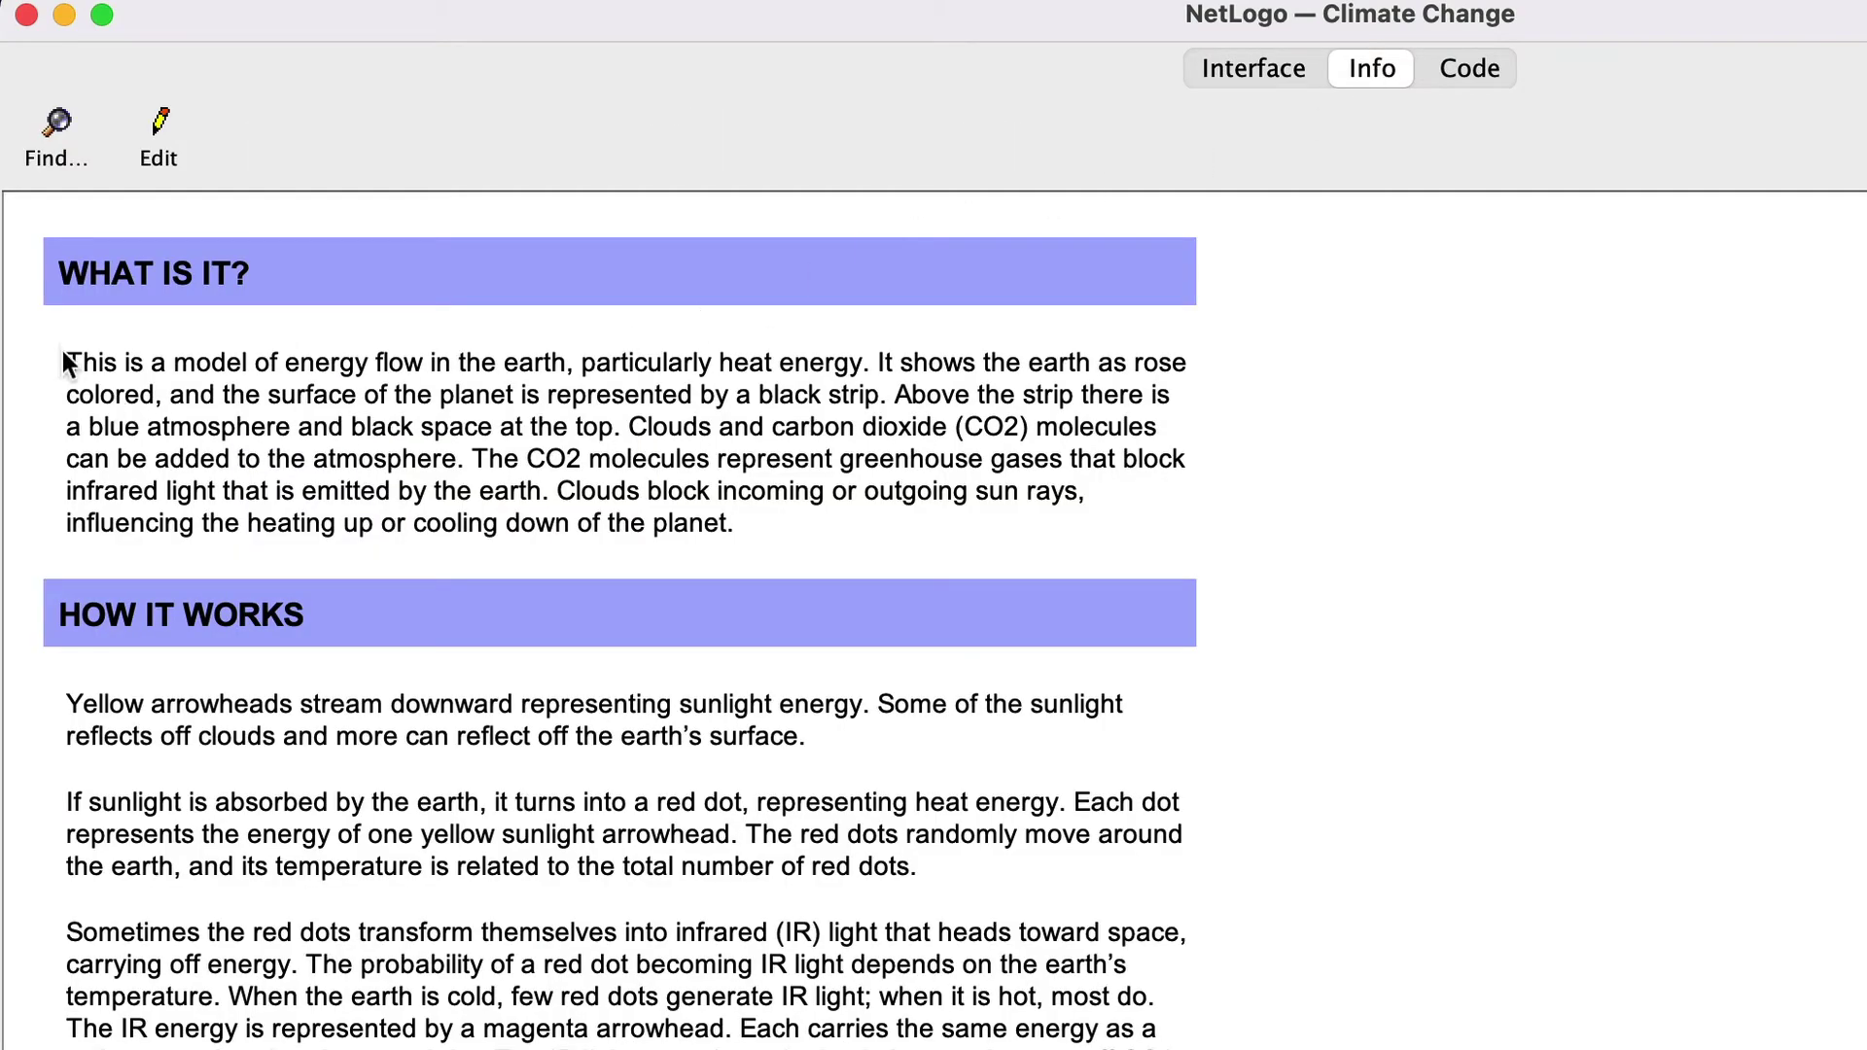
{"action": "left_click_drag", "start_coordinate": [64, 354], "coordinate": [522, 358]}
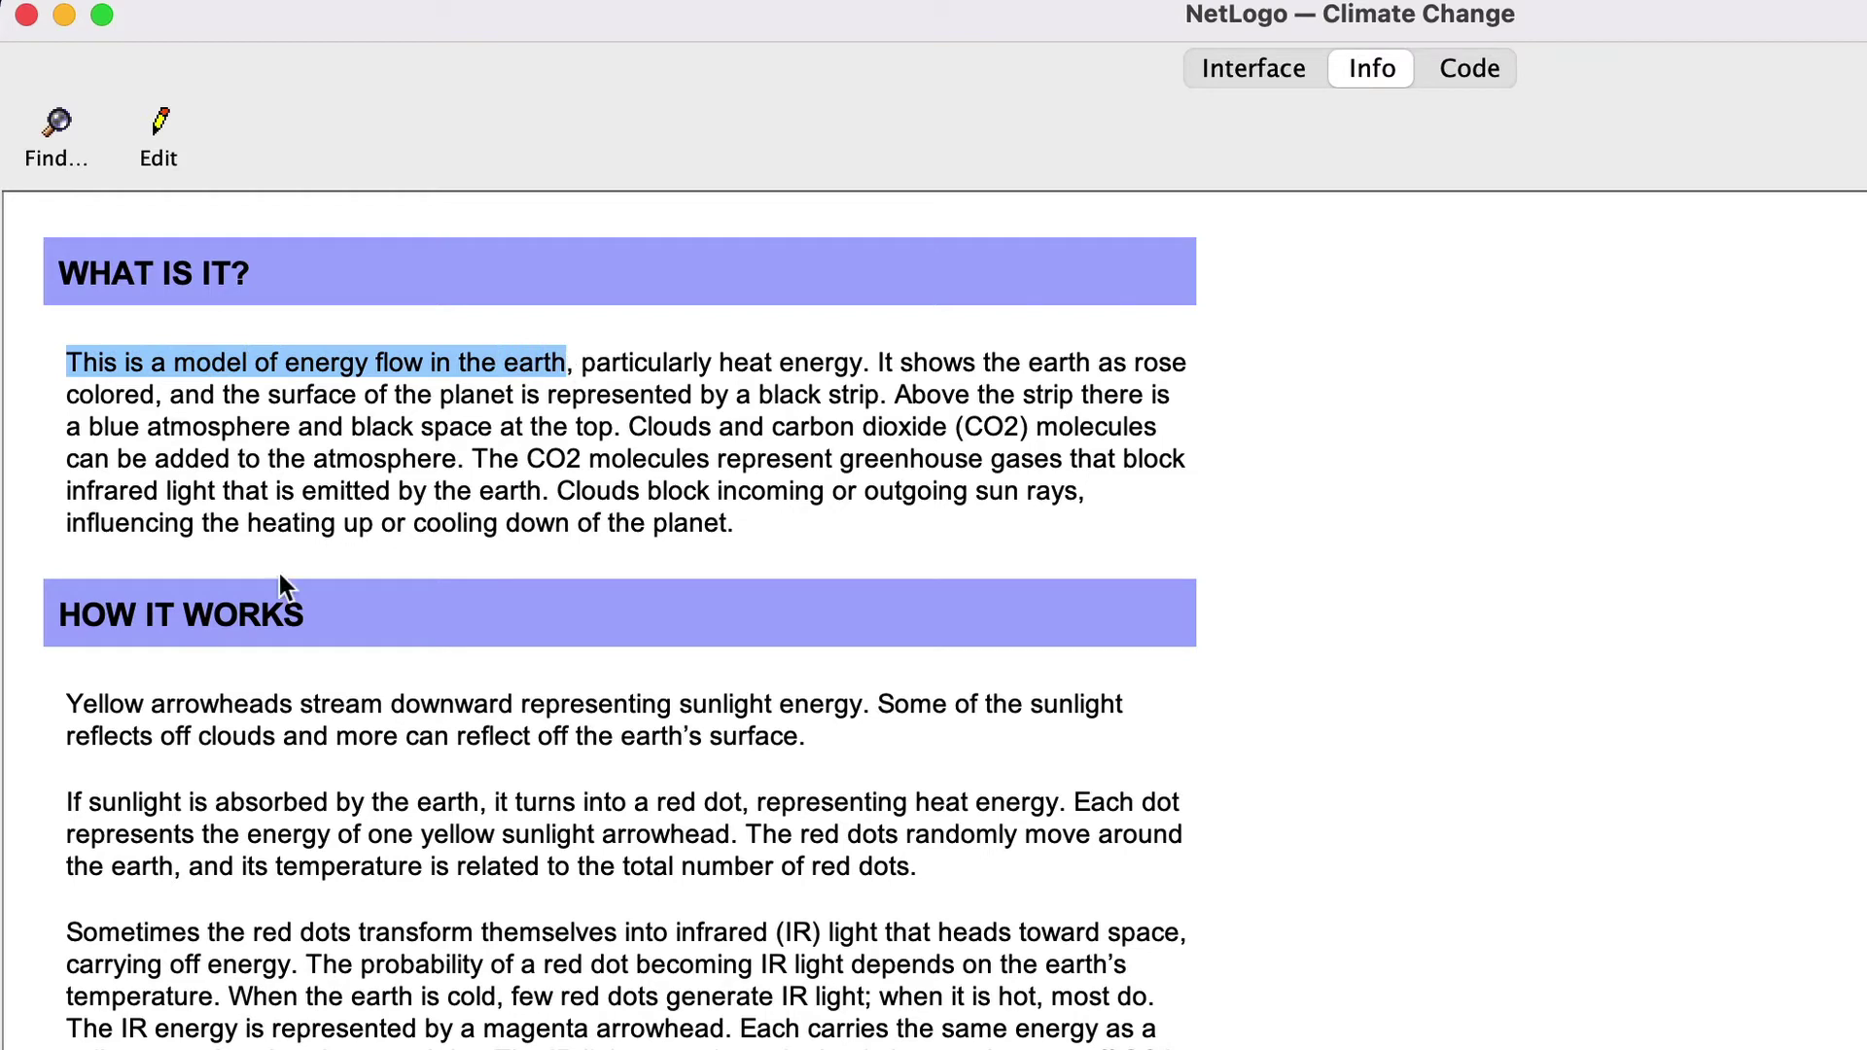
{"action": "left_click", "coordinate": [70, 692]}
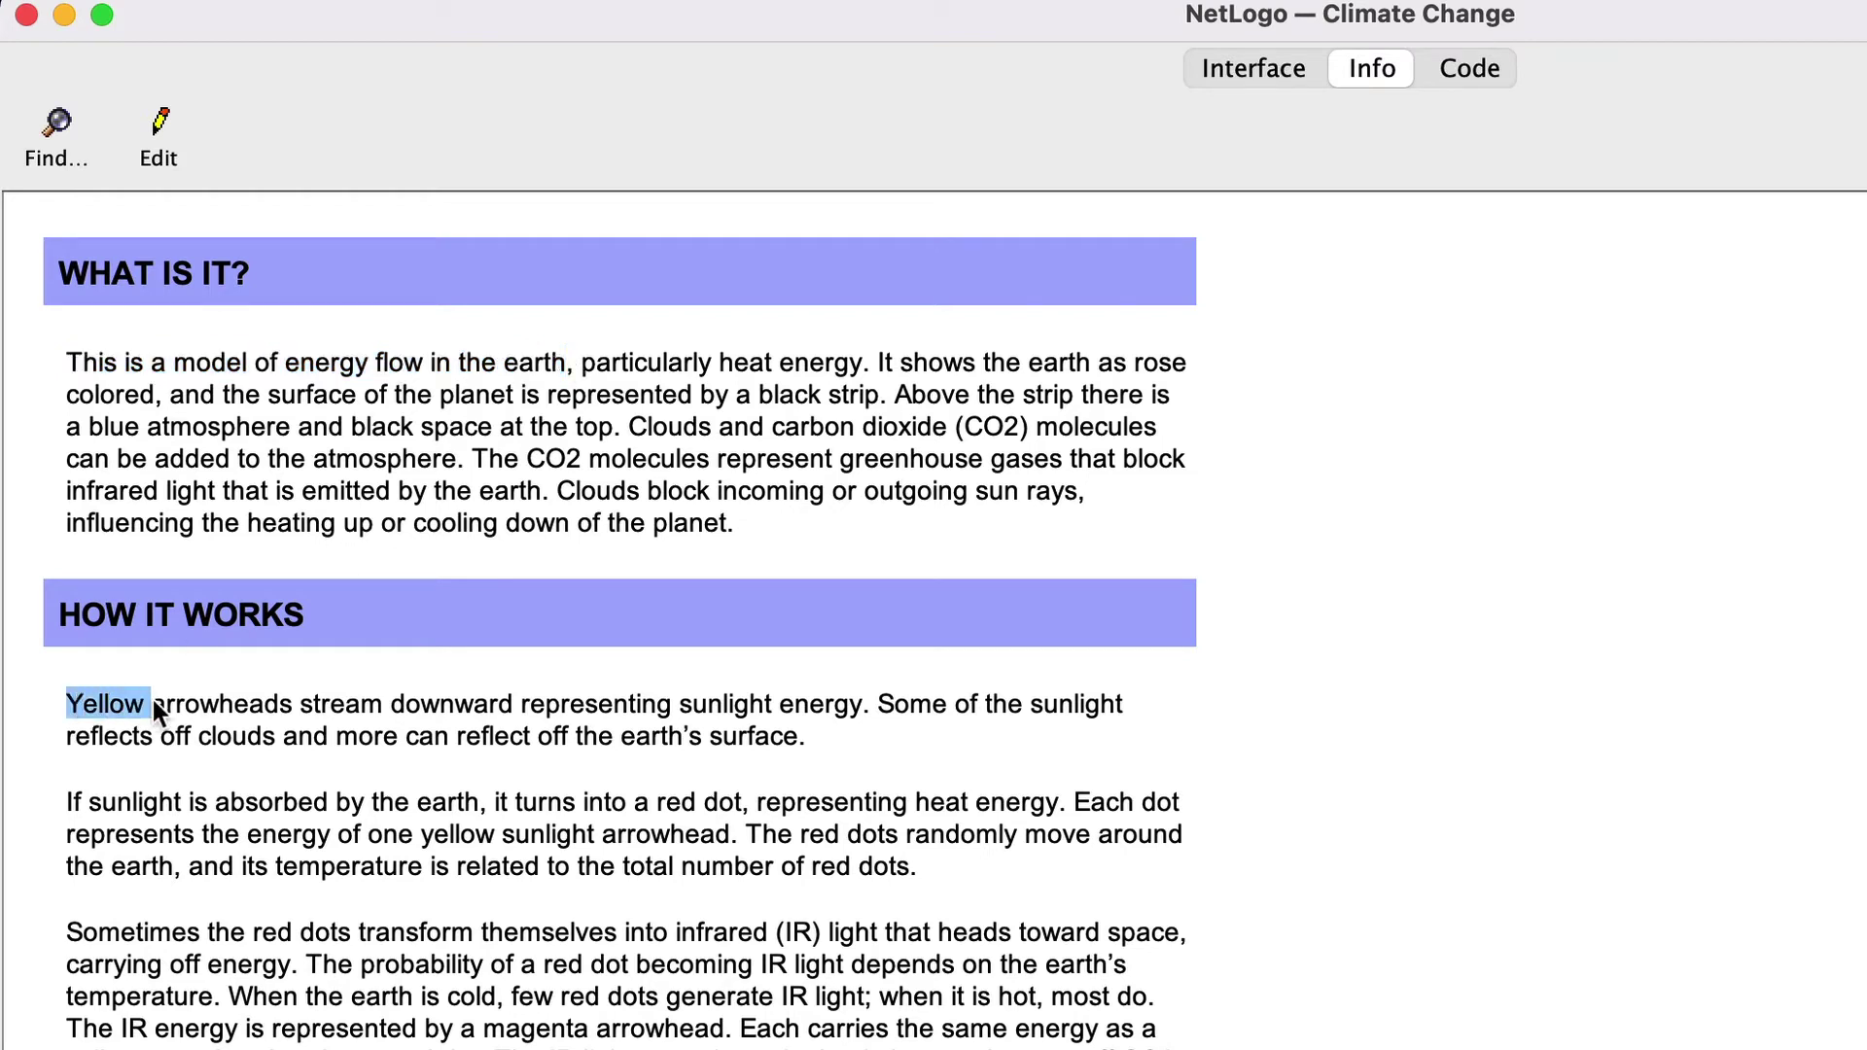
{"action": "left_click_drag", "start_coordinate": [272, 725], "coordinate": [797, 707]}
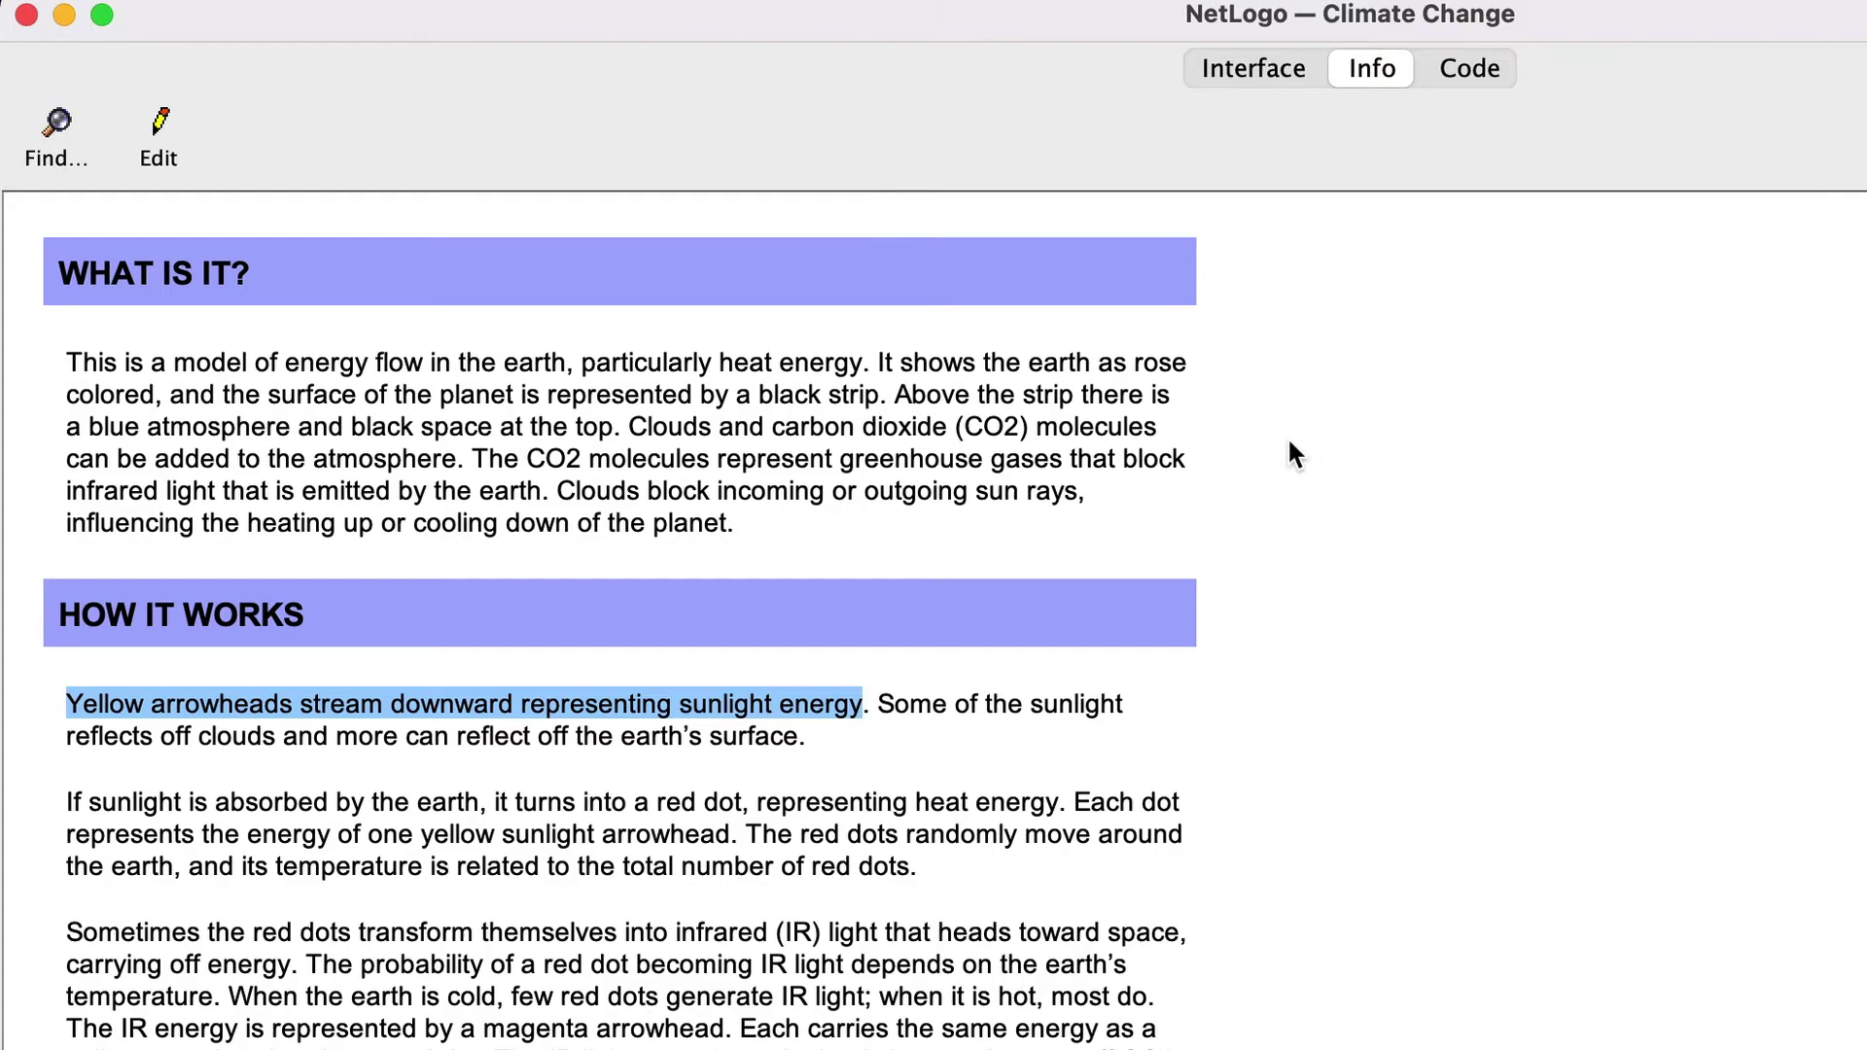
{"action": "scroll", "coordinate": [1260, 842], "scroll_direction": "down", "scroll_amount": 10}
{"action": "scroll", "coordinate": [1261, 842], "scroll_direction": "up", "scroll_amount": 10}
- Run Climate Change continuously from the Interface tab until temperature plateaus near 25
{"action": "left_click", "coordinate": [1247, 70]}
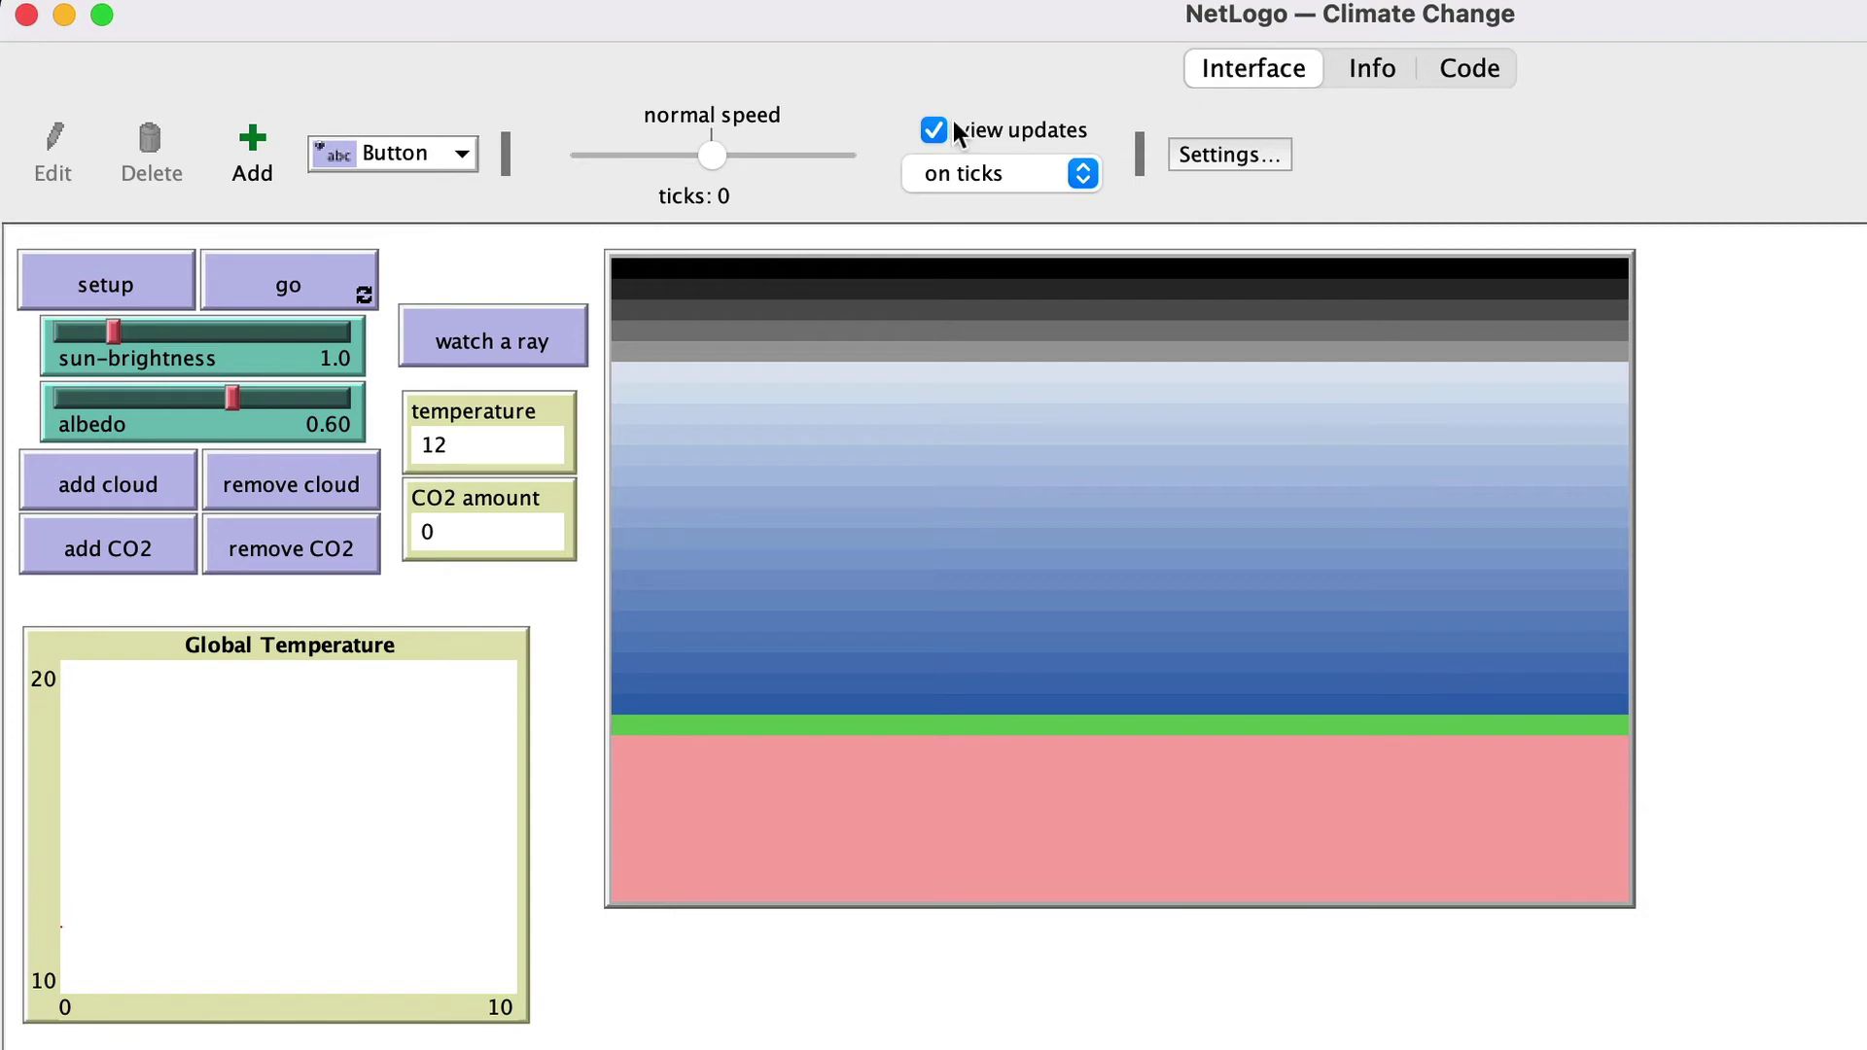
{"action": "left_click", "coordinate": [278, 284]}
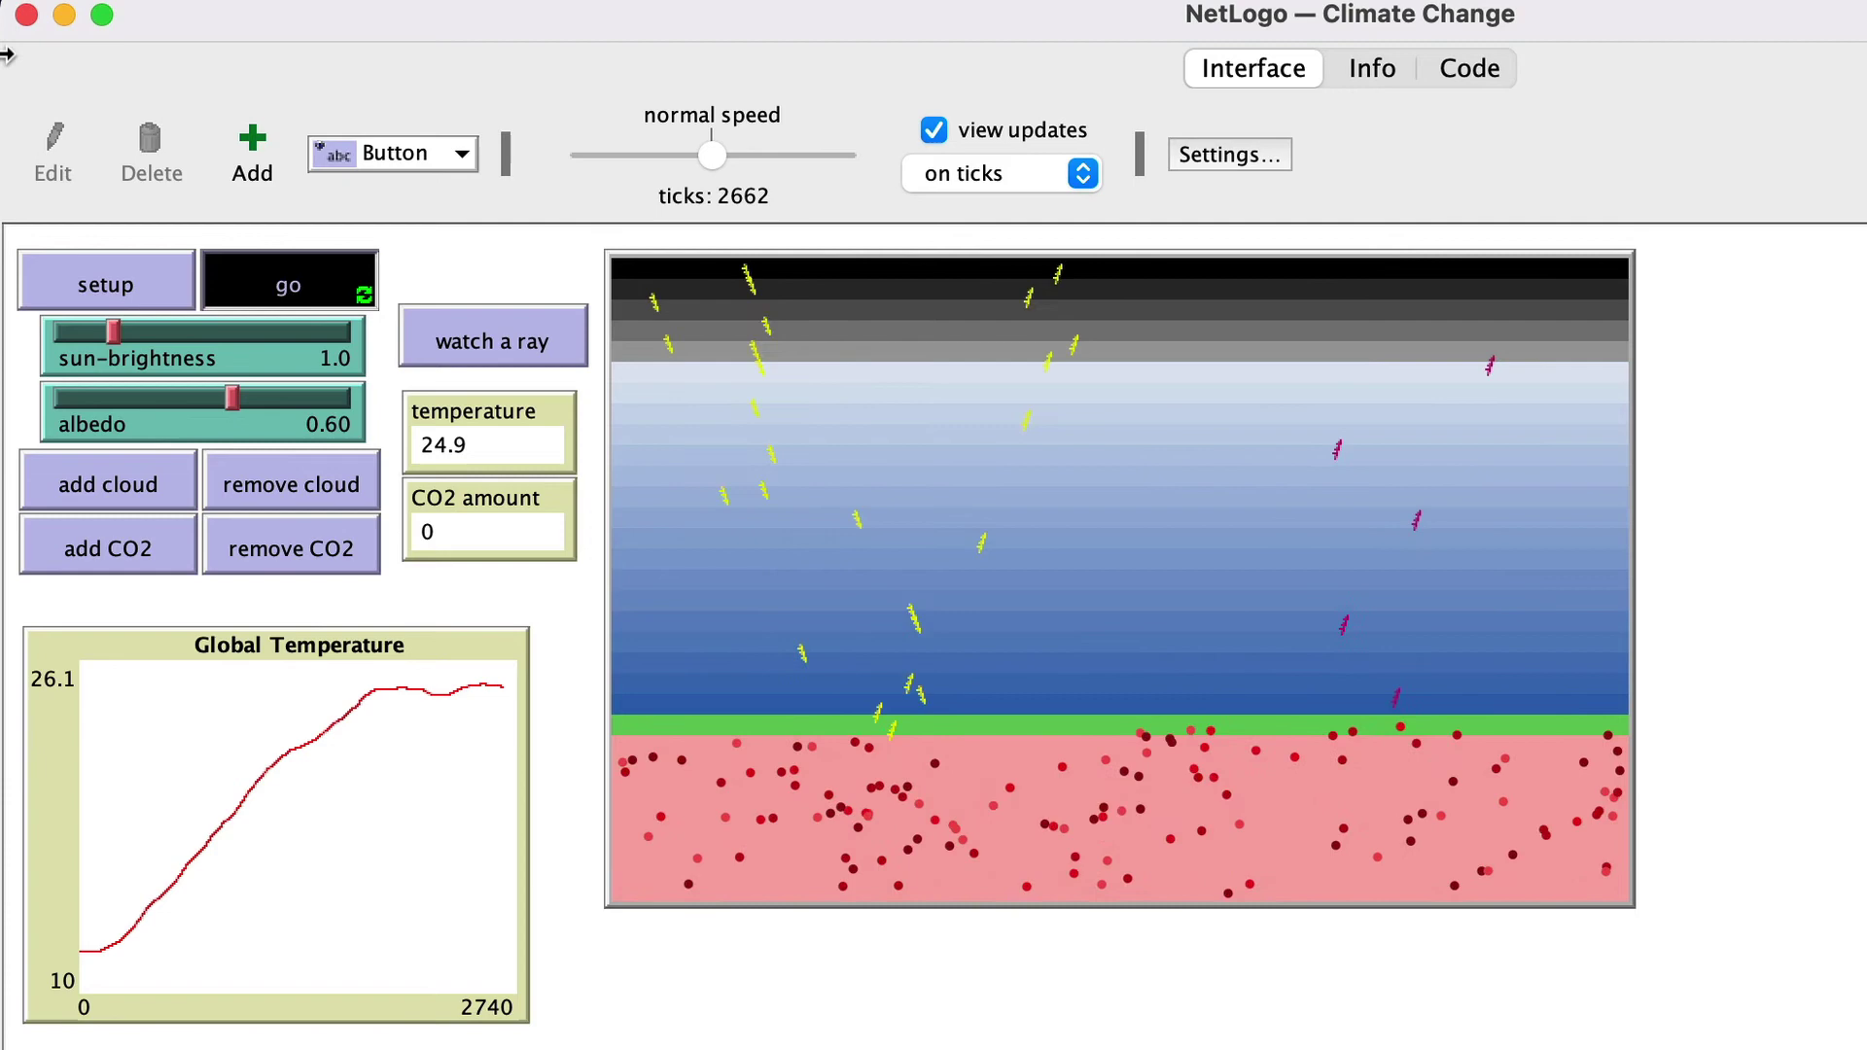
- Add three clouds to the sky, then remove all three
{"action": "left_click", "coordinate": [104, 492]}
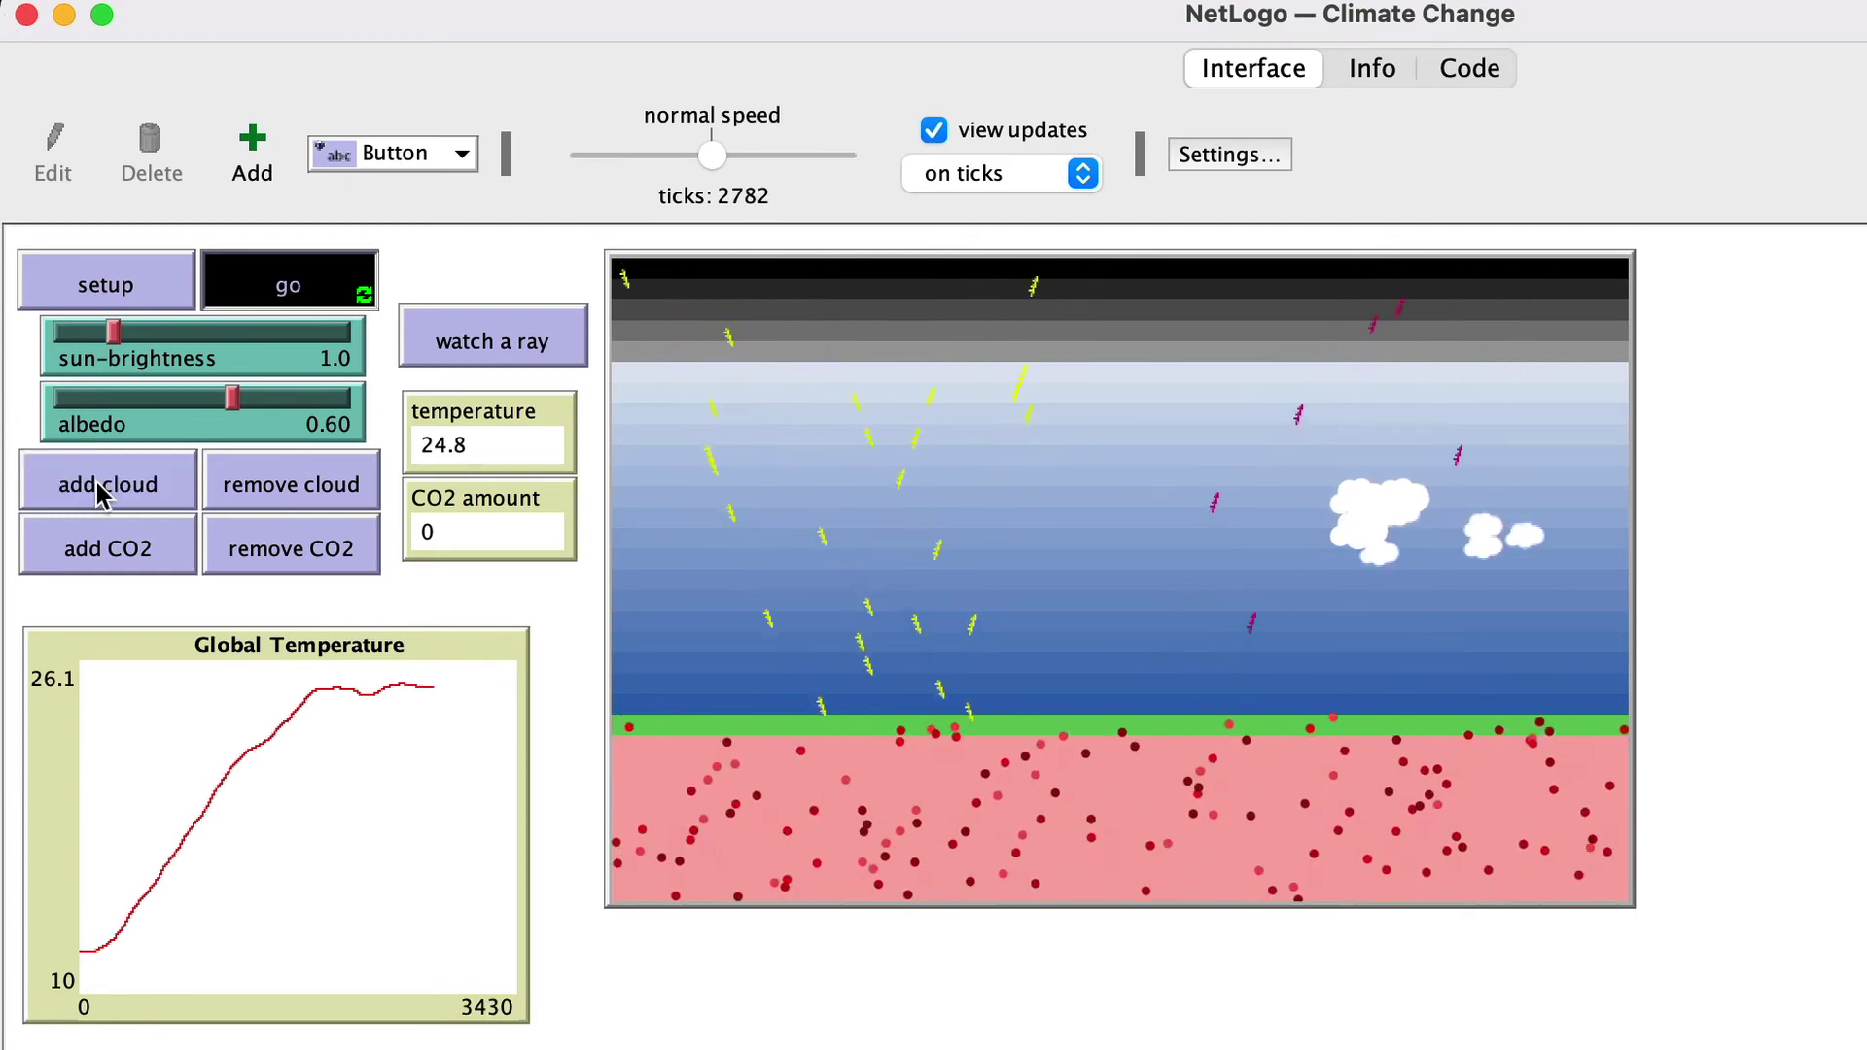
{"action": "left_click", "coordinate": [102, 491]}
{"action": "left_click", "coordinate": [102, 491]}
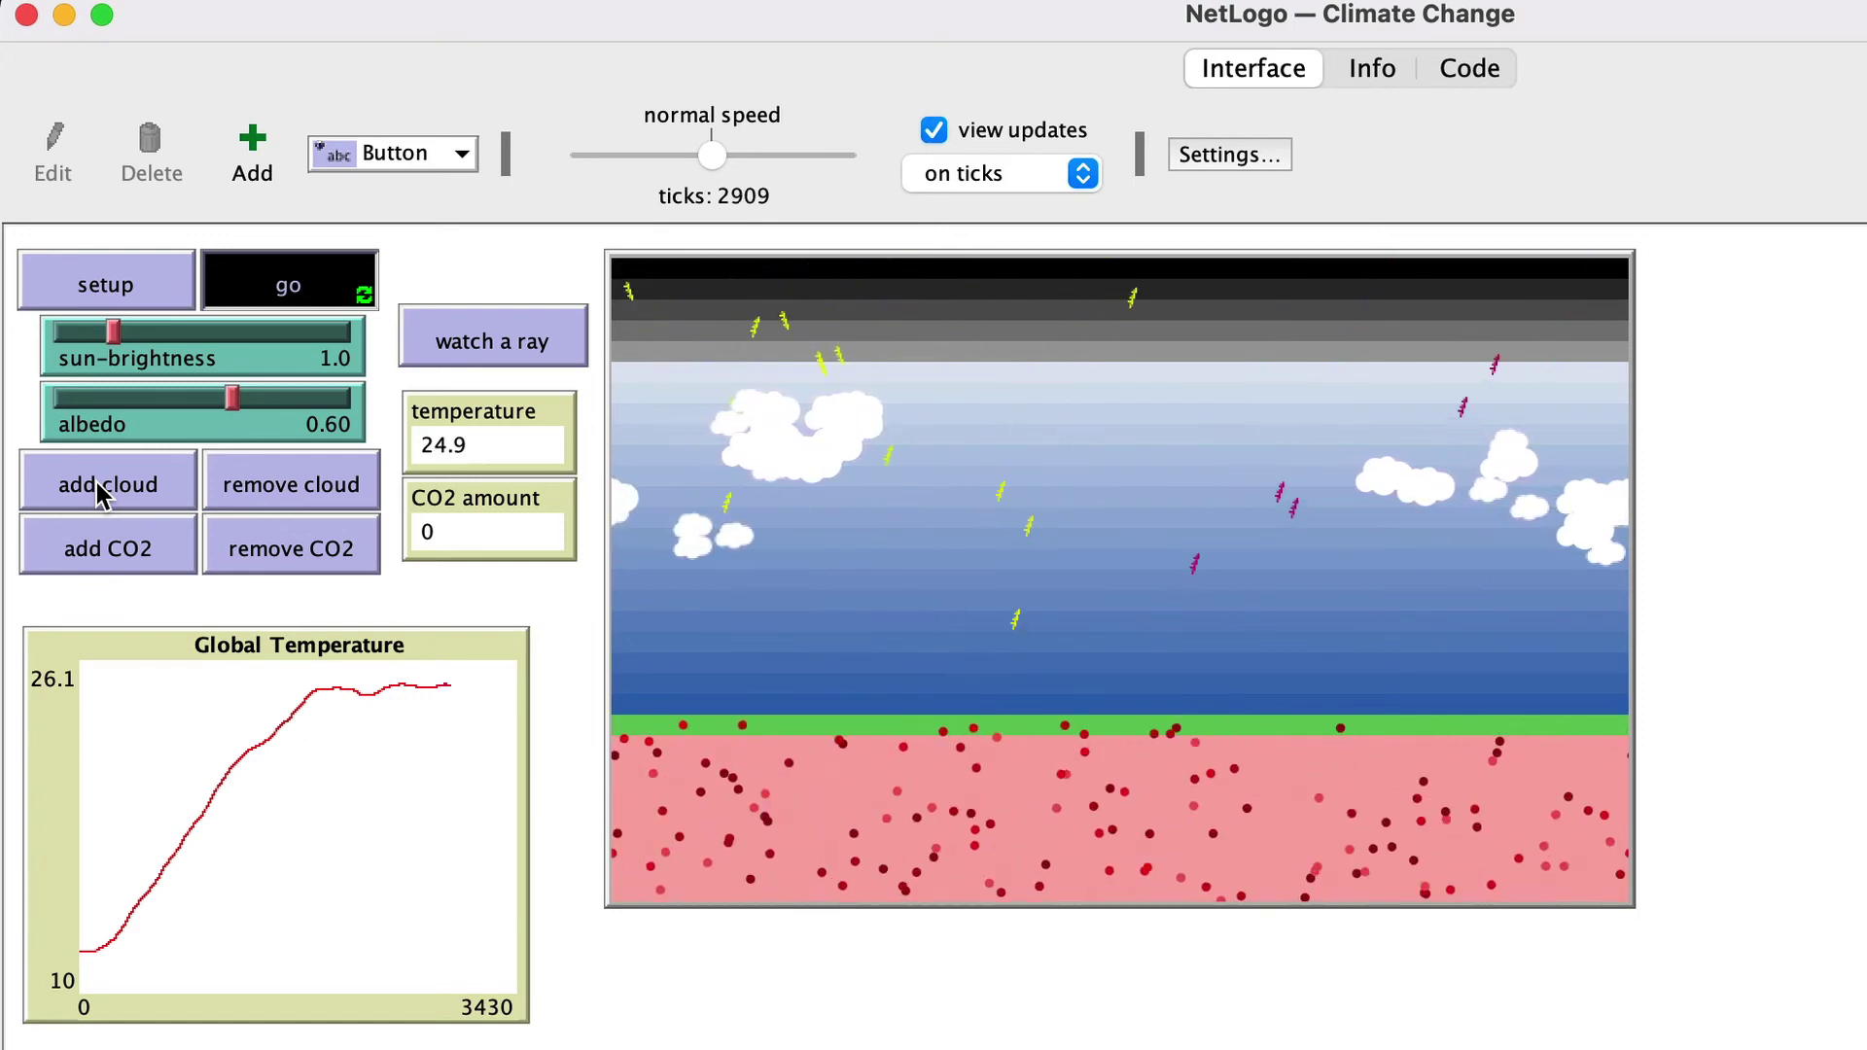
{"action": "left_click", "coordinate": [268, 486]}
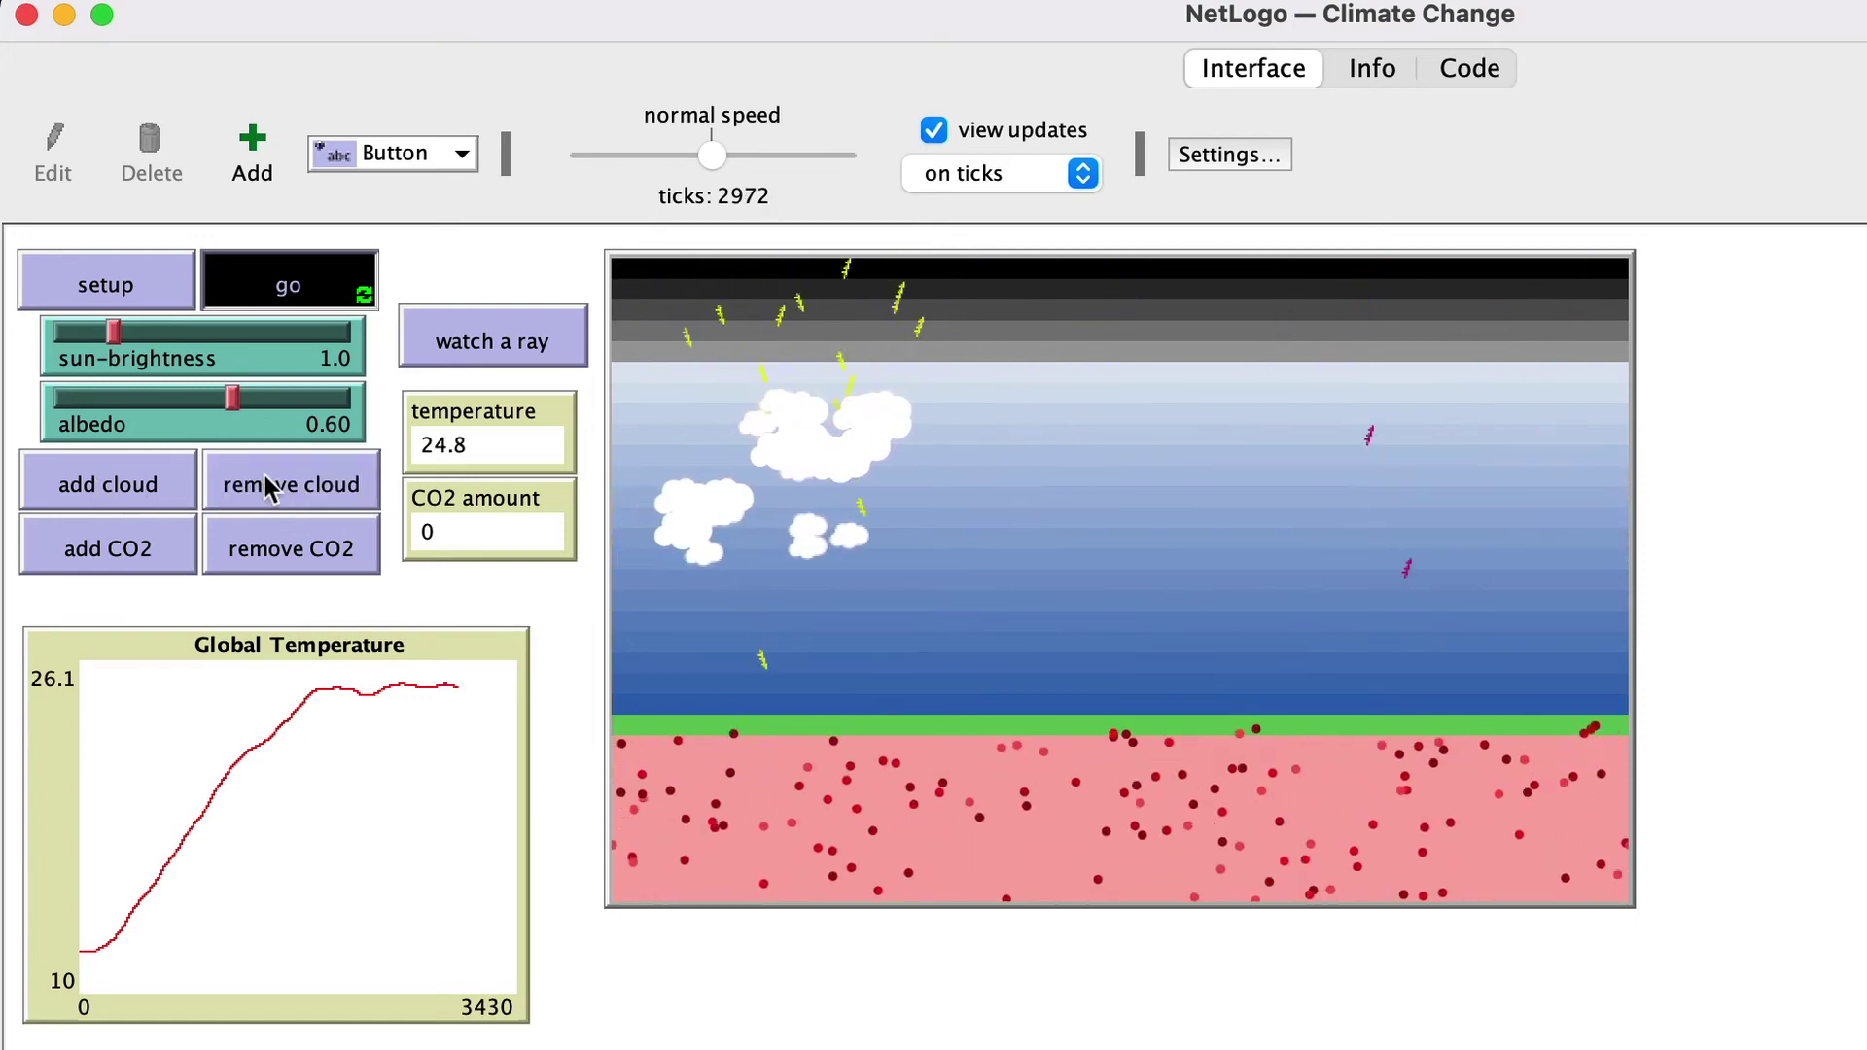
{"action": "left_click", "coordinate": [268, 486]}
{"action": "left_click", "coordinate": [267, 486]}
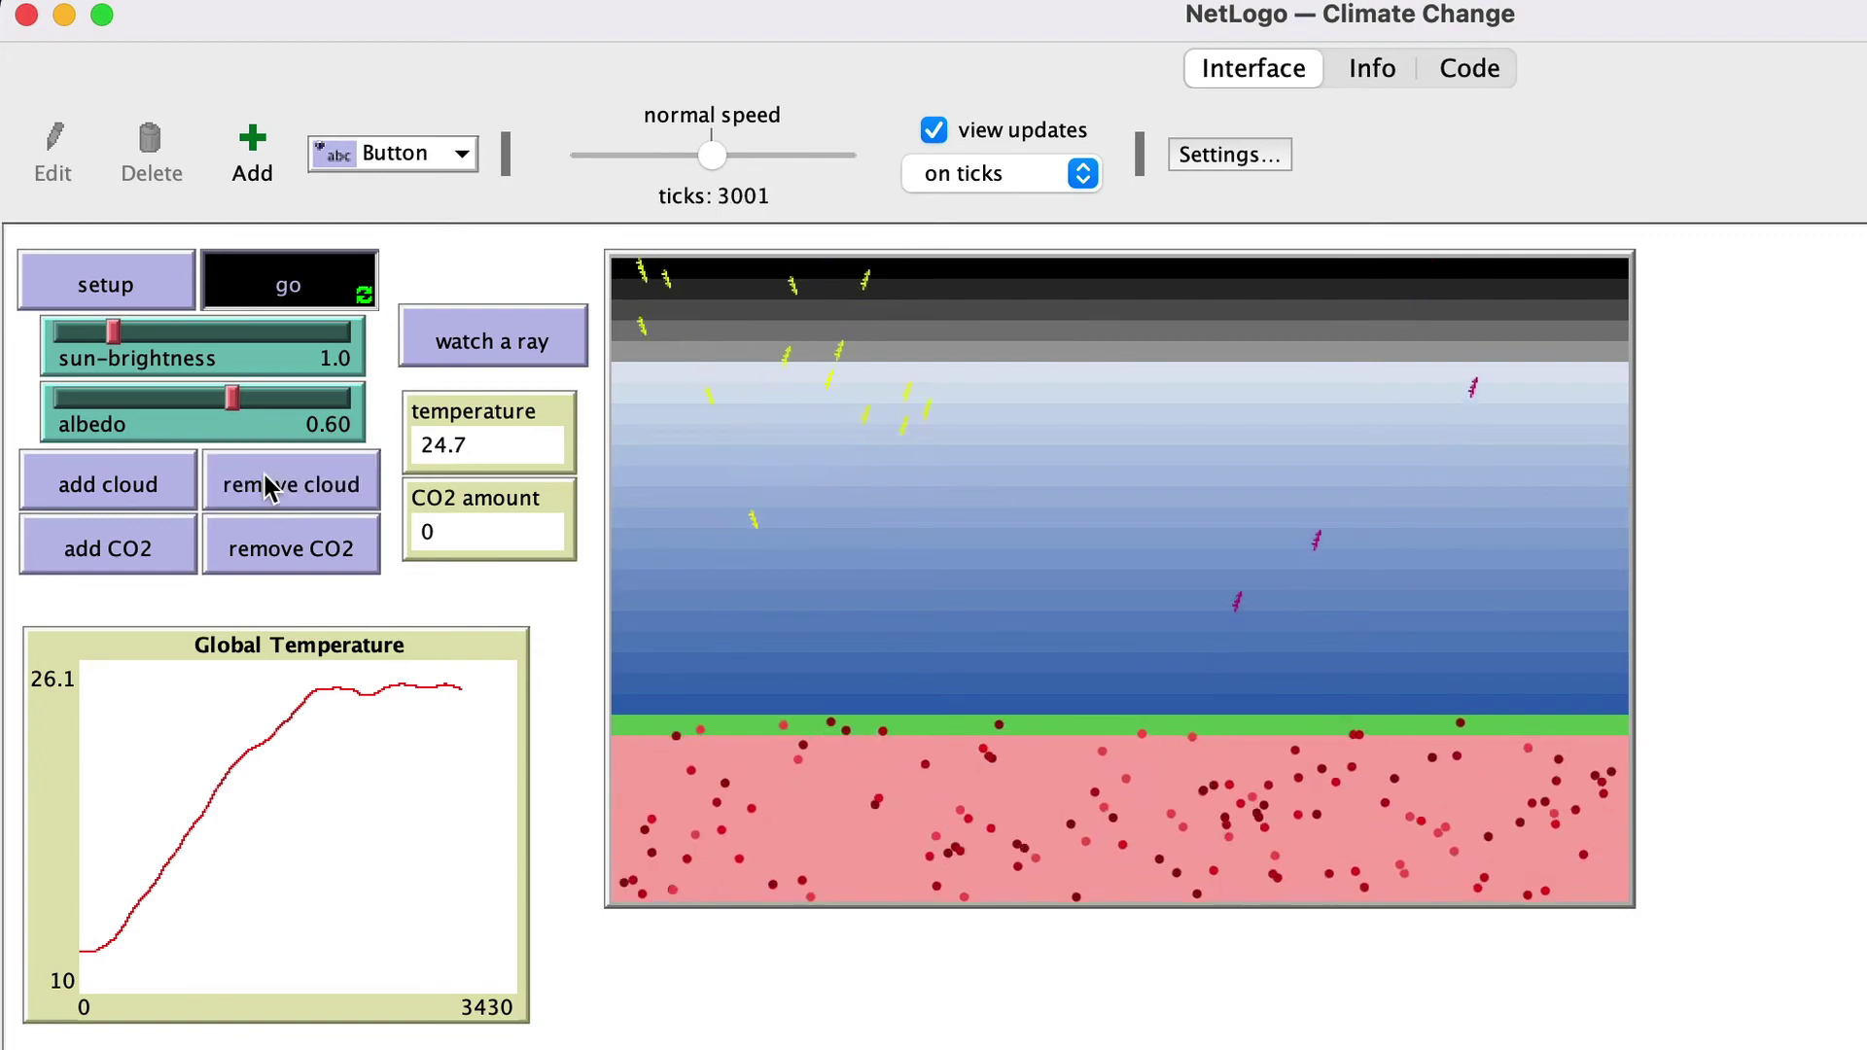
- Add CO2 four times, raising the CO2 amount to 100
{"action": "left_click", "coordinate": [159, 550]}
{"action": "left_click", "coordinate": [160, 555]}
{"action": "left_click", "coordinate": [160, 552]}
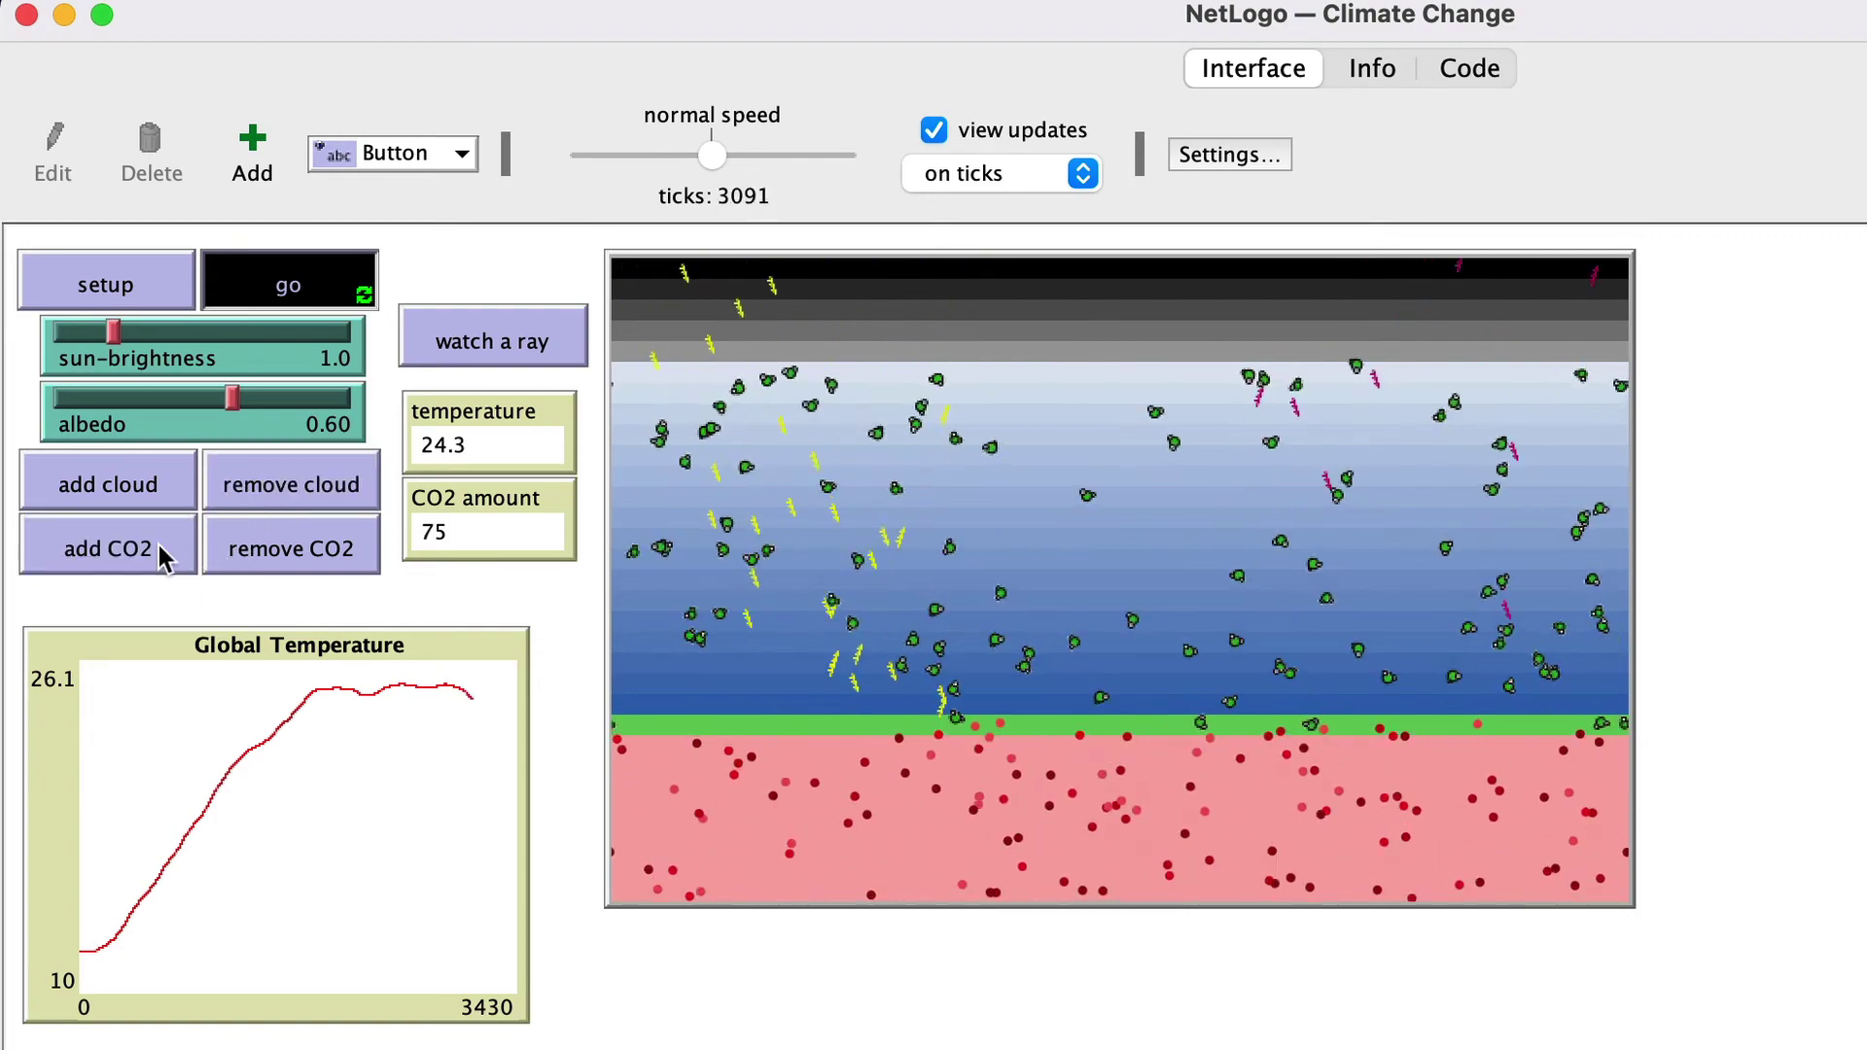
{"action": "left_click", "coordinate": [160, 553]}
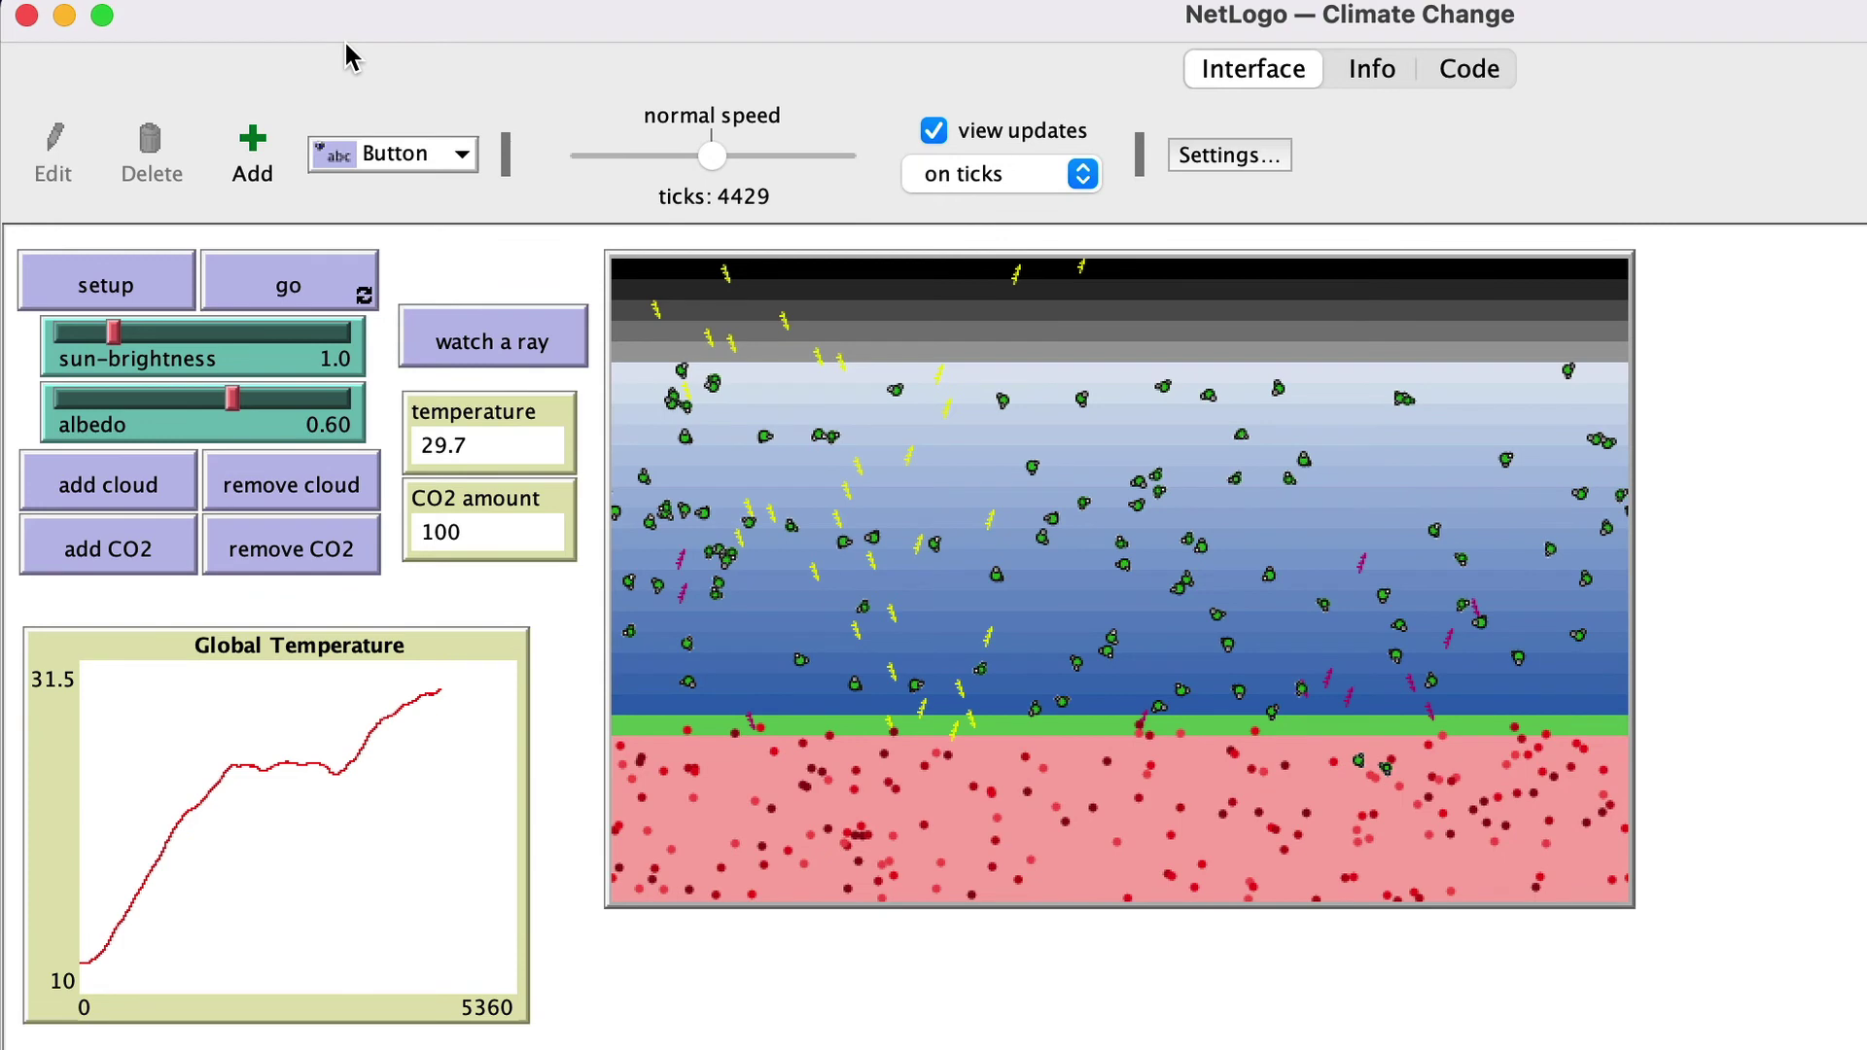
- Open Sample Models > Biology > Virus from the Models Library
{"action": "left_click", "coordinate": [274, 0]}
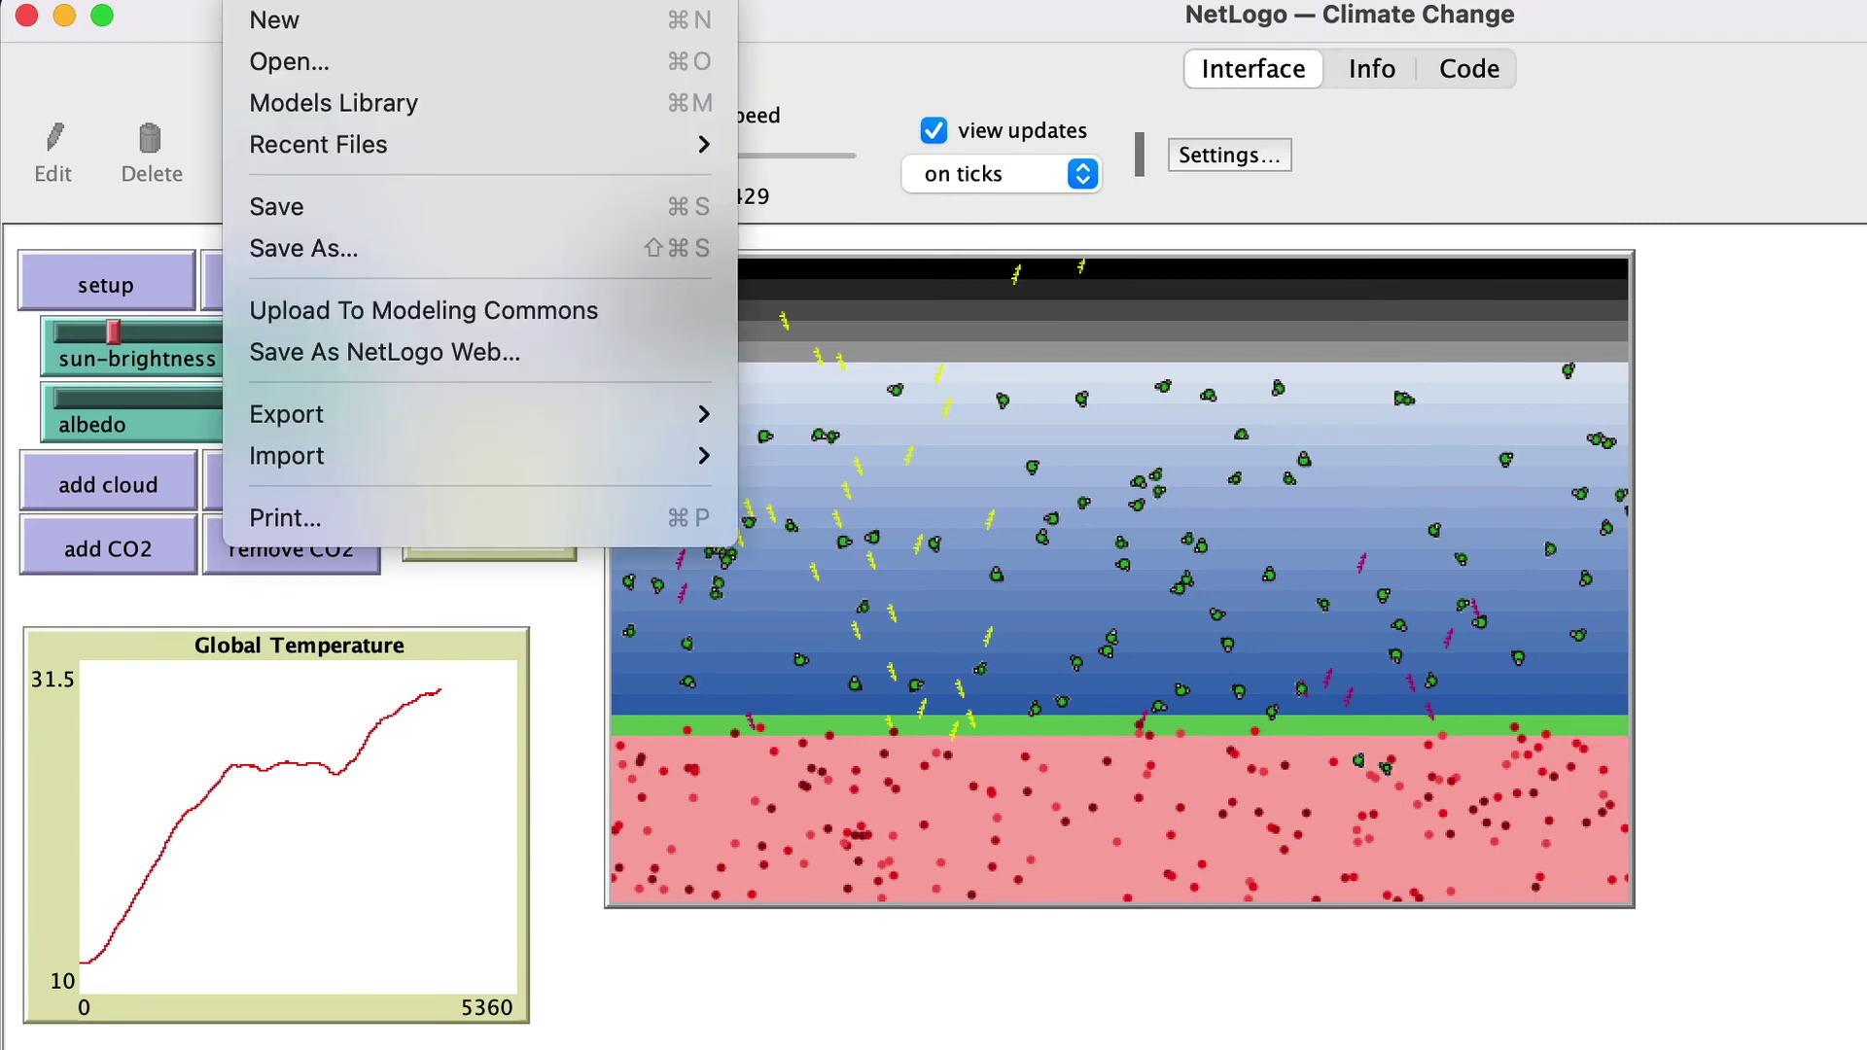
{"action": "left_click", "coordinate": [319, 109]}
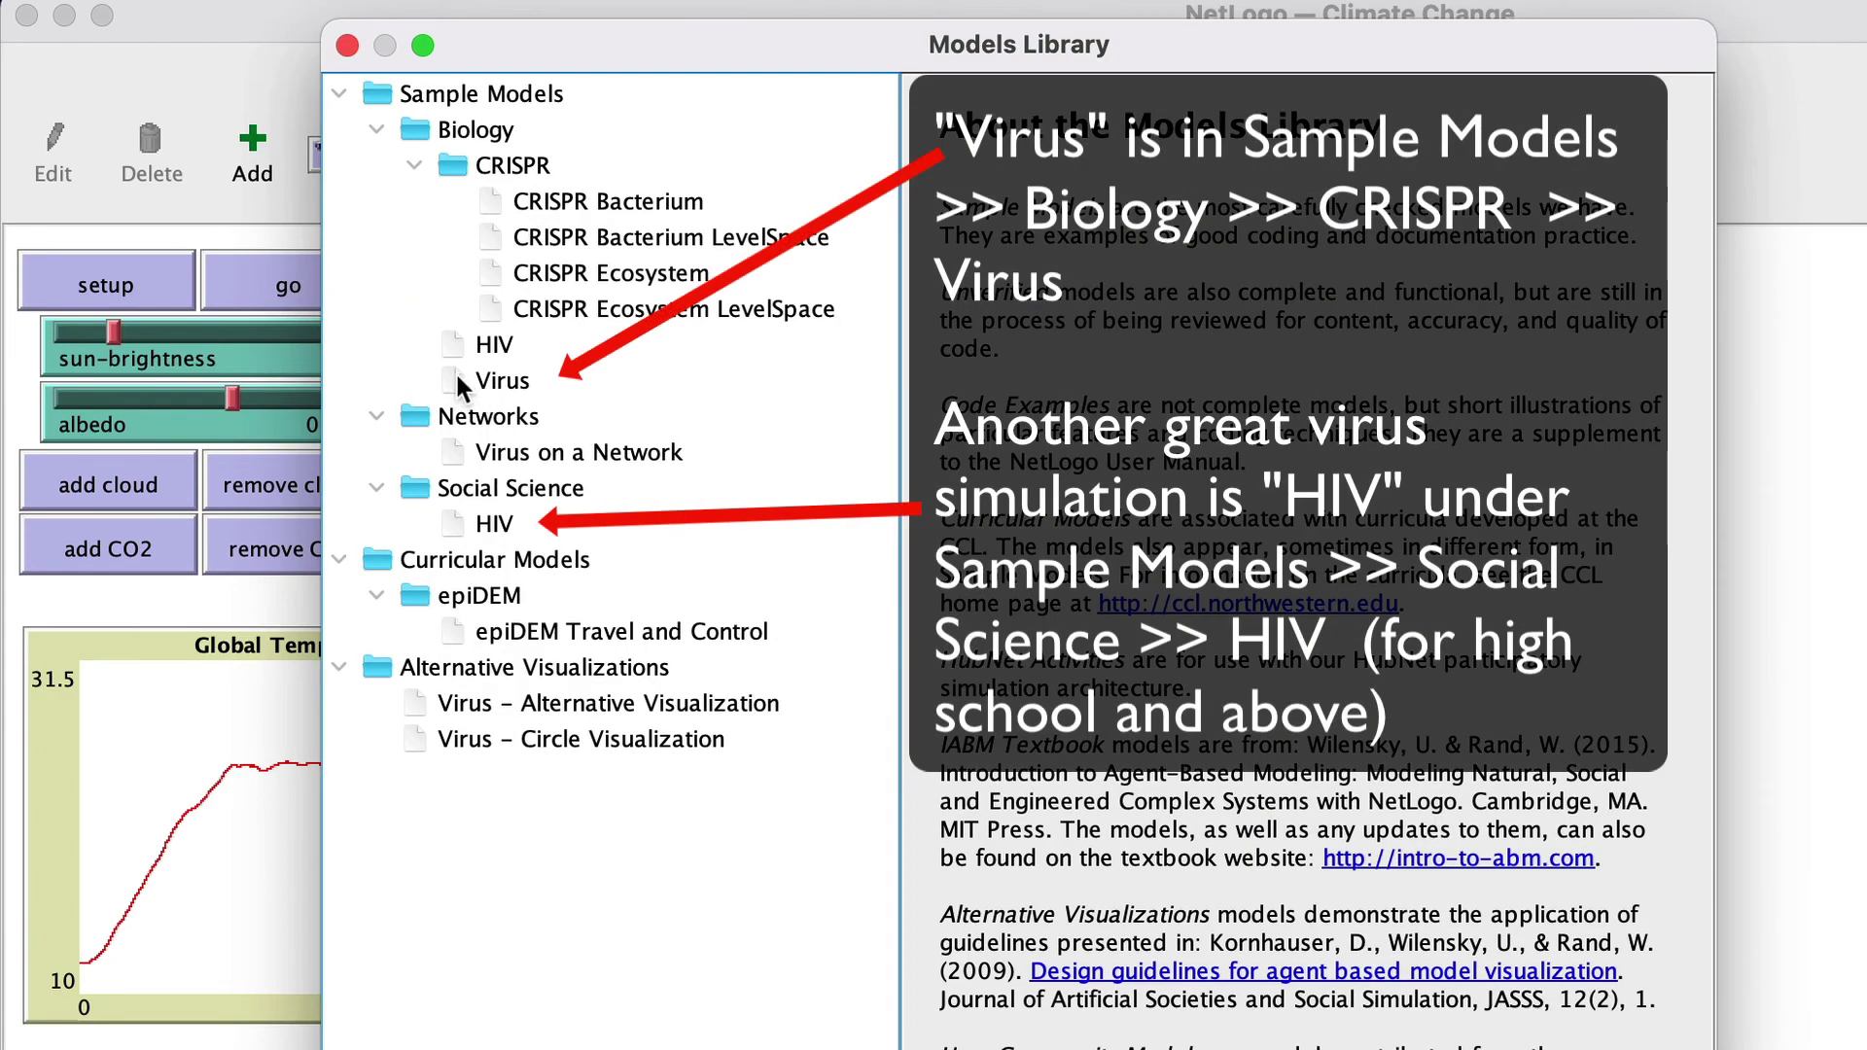
{"action": "left_click", "coordinate": [457, 377]}
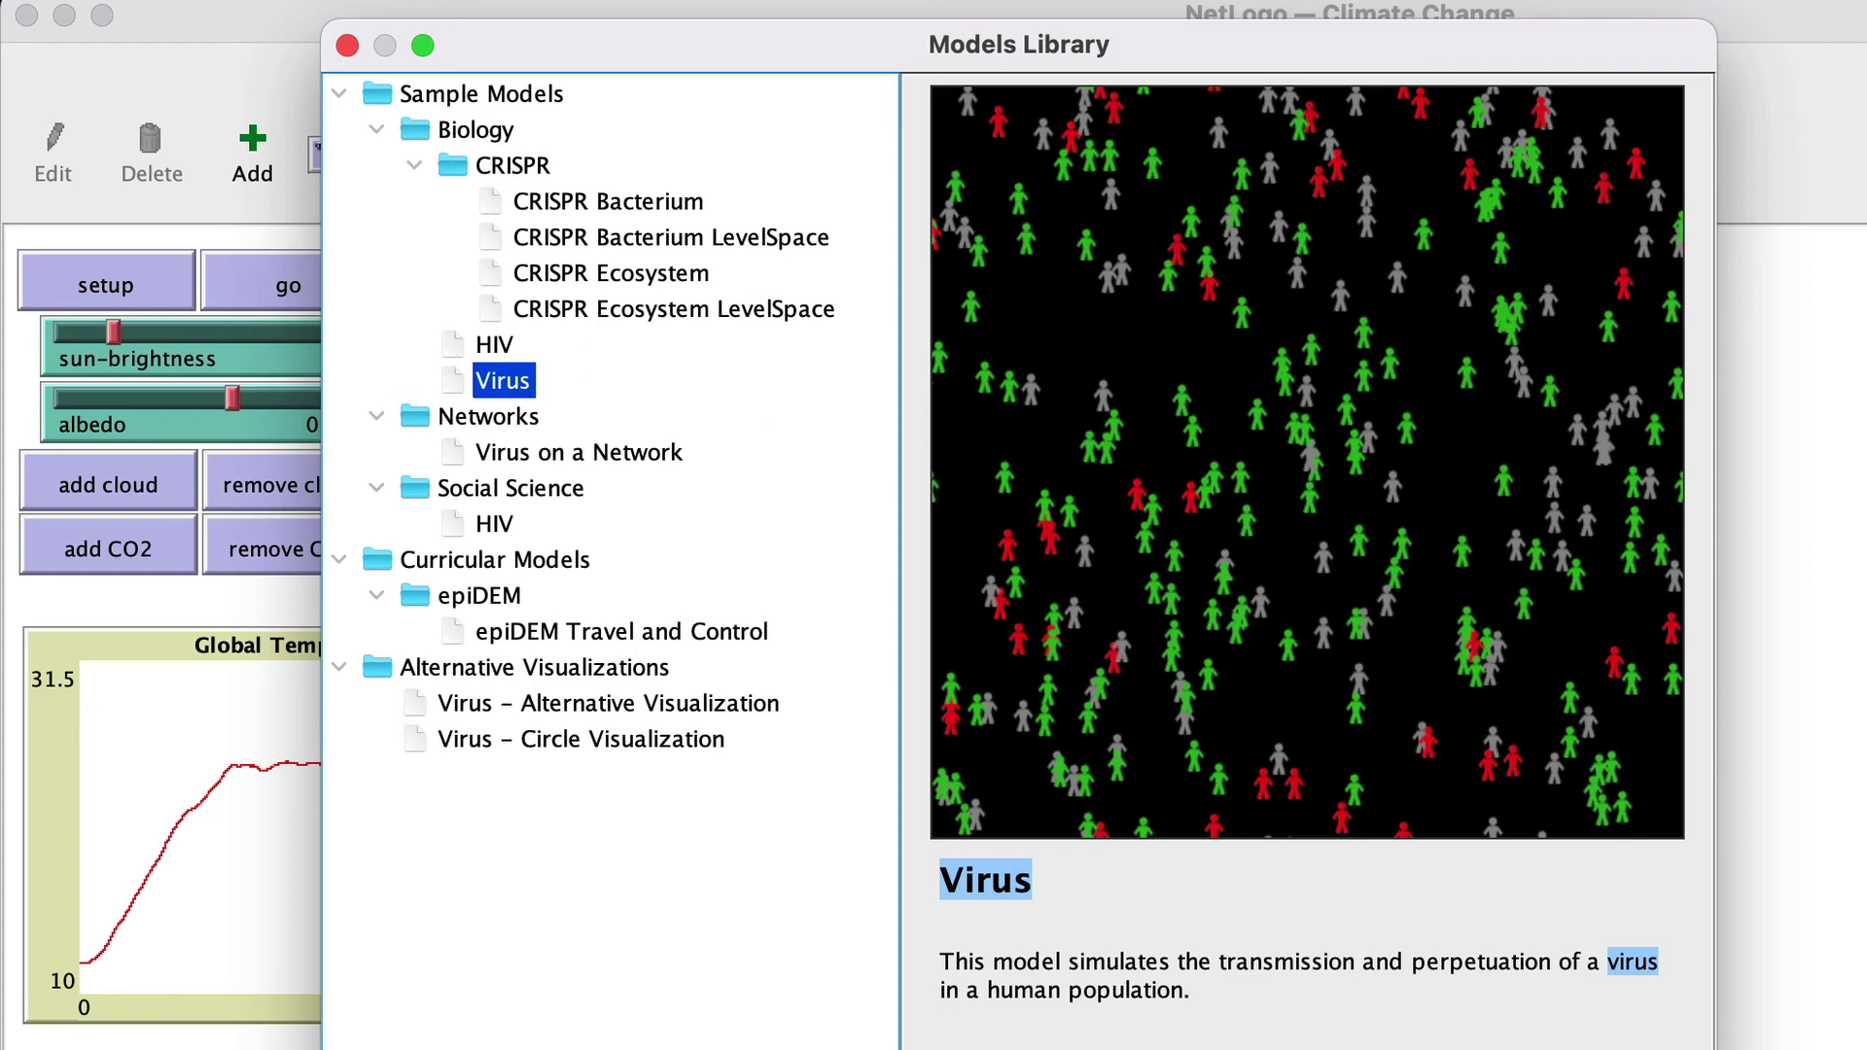
{"action": "key", "text": "Return"}
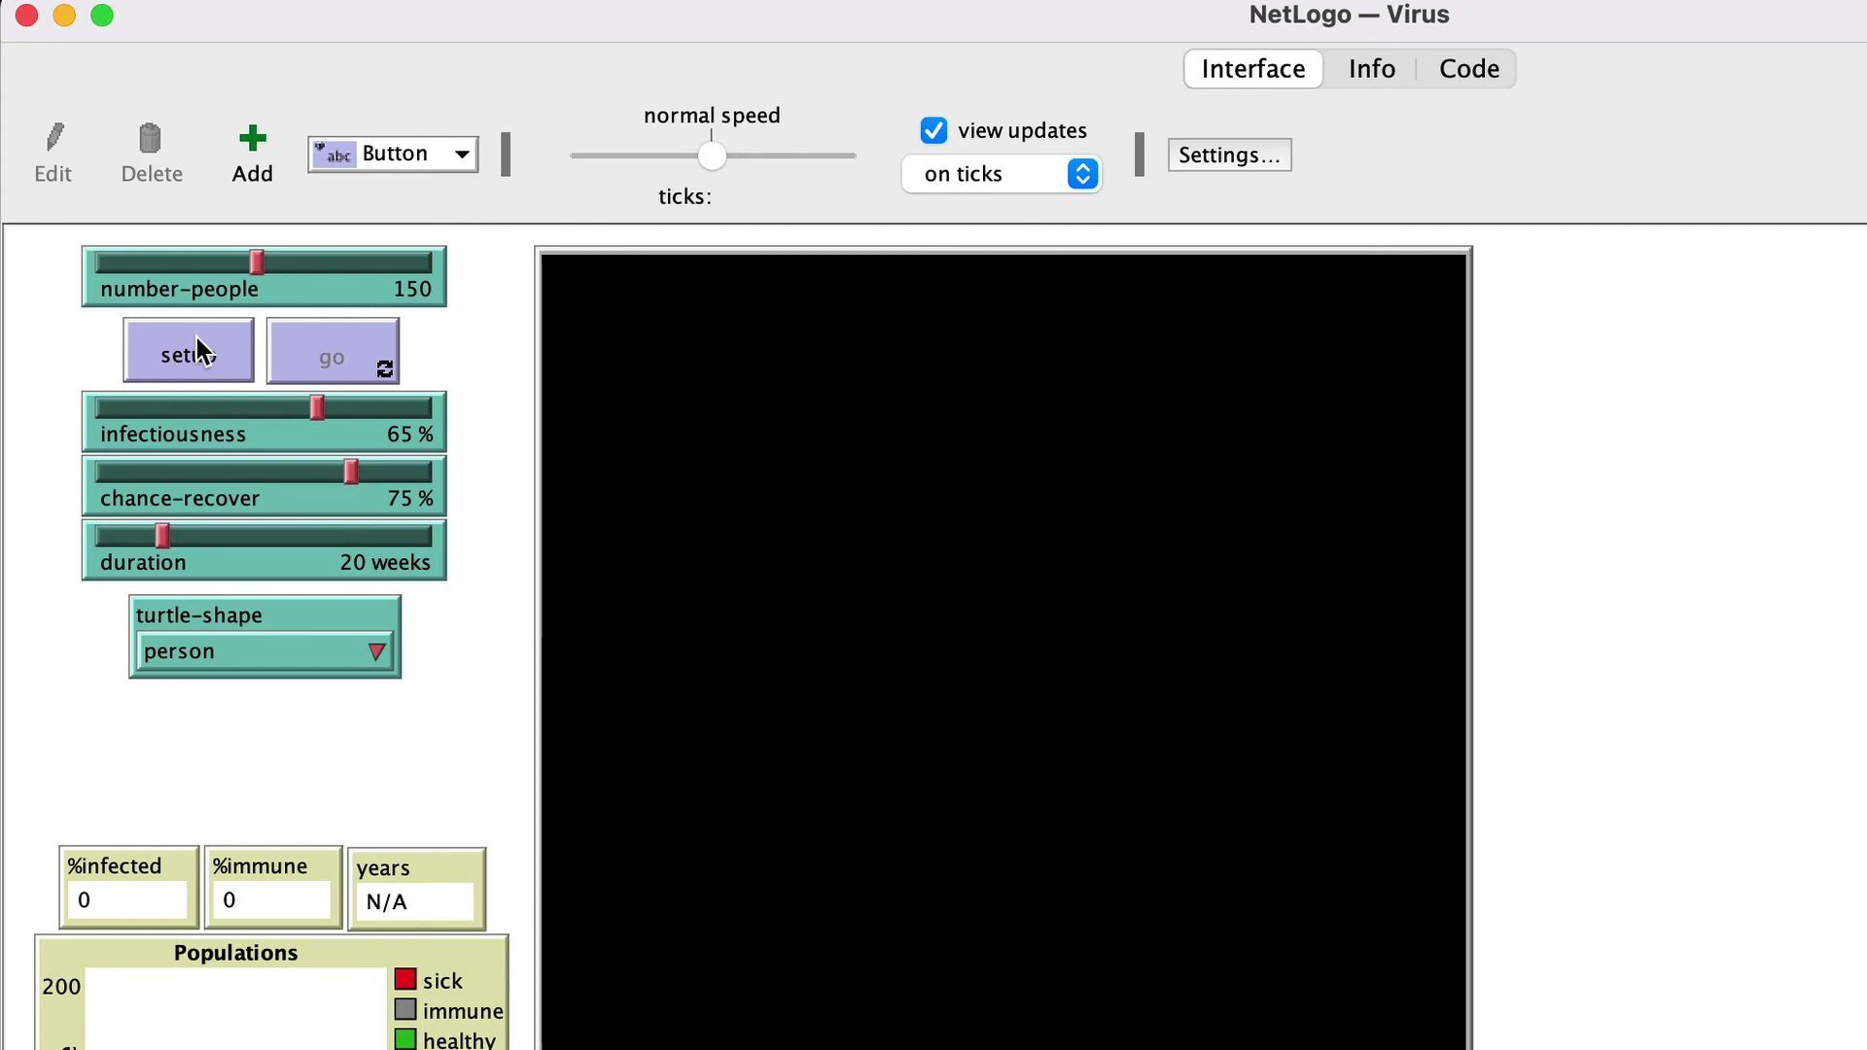
- Set up the Virus model, run it briefly to about 65 ticks, then pause it
{"action": "left_click", "coordinate": [202, 357]}
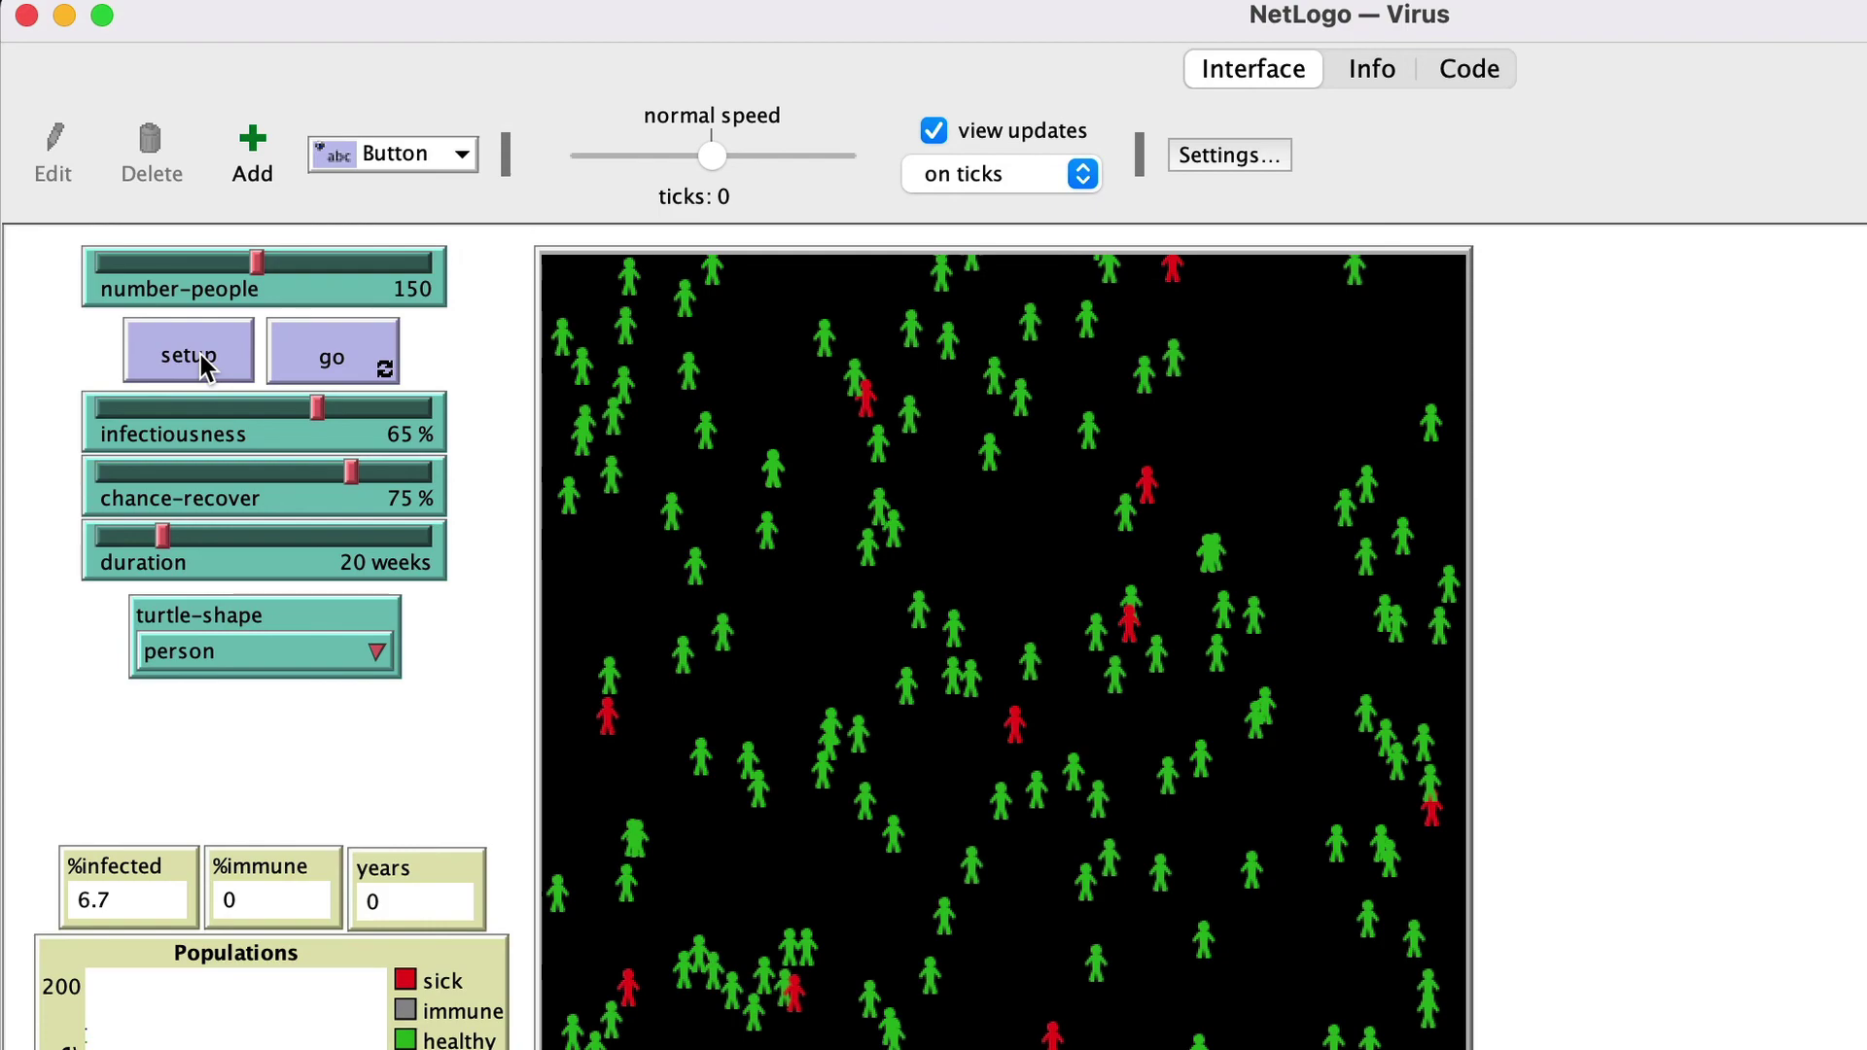
{"action": "left_click", "coordinate": [343, 352]}
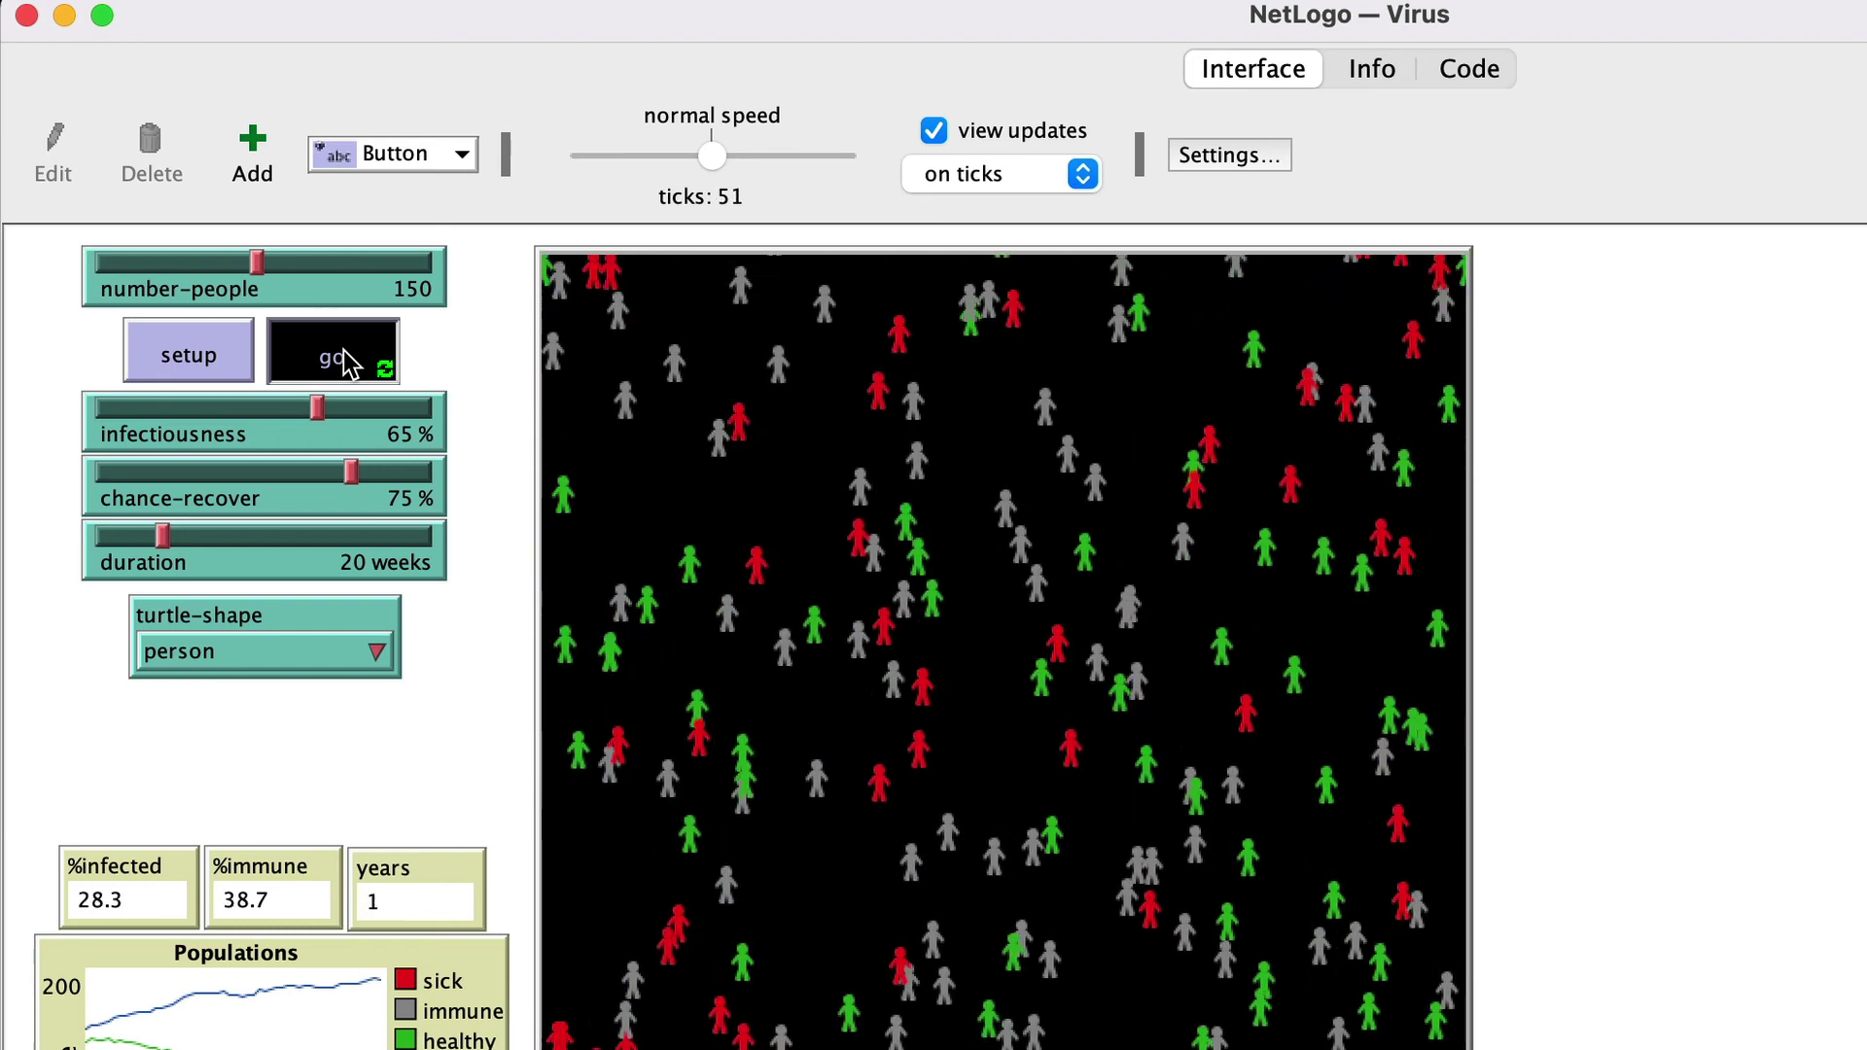
{"action": "left_click", "coordinate": [343, 352]}
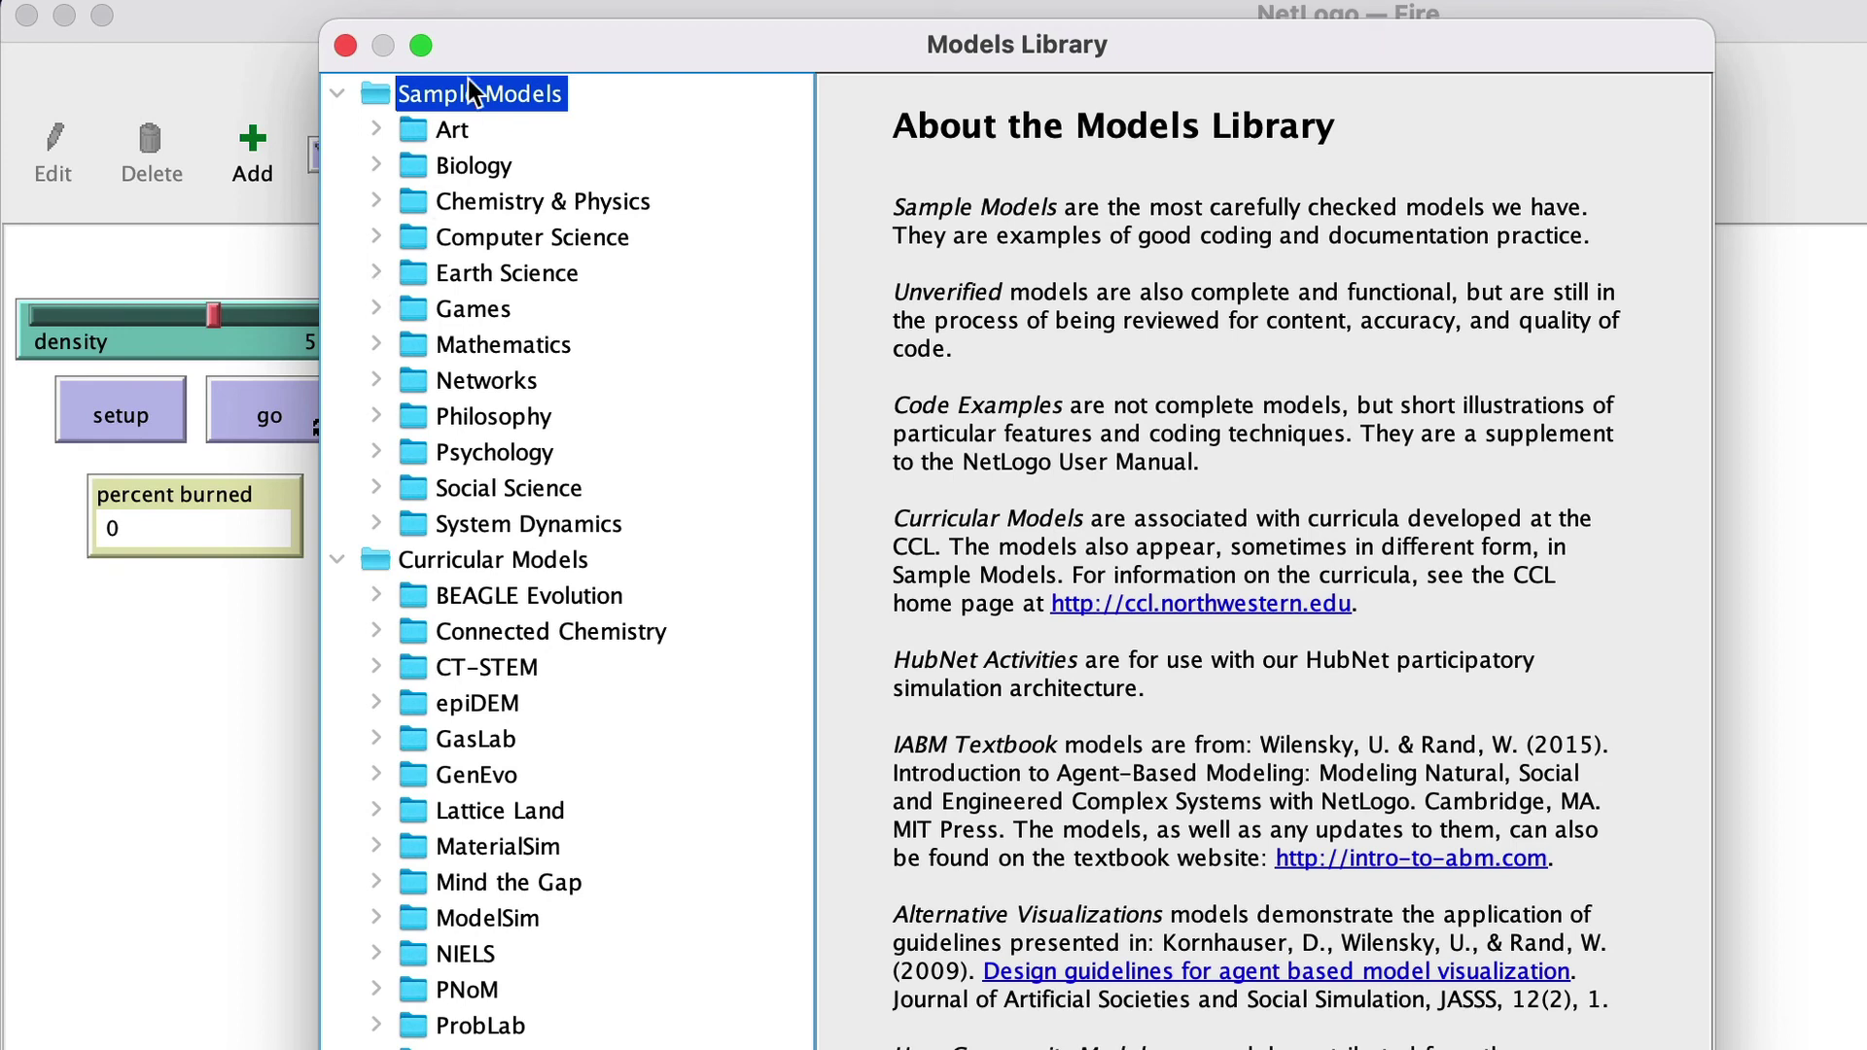
- Load the Earth Science Fire model and set up a 57% density forest at 0 ticks
{"action": "double_click", "coordinate": [411, 277]}
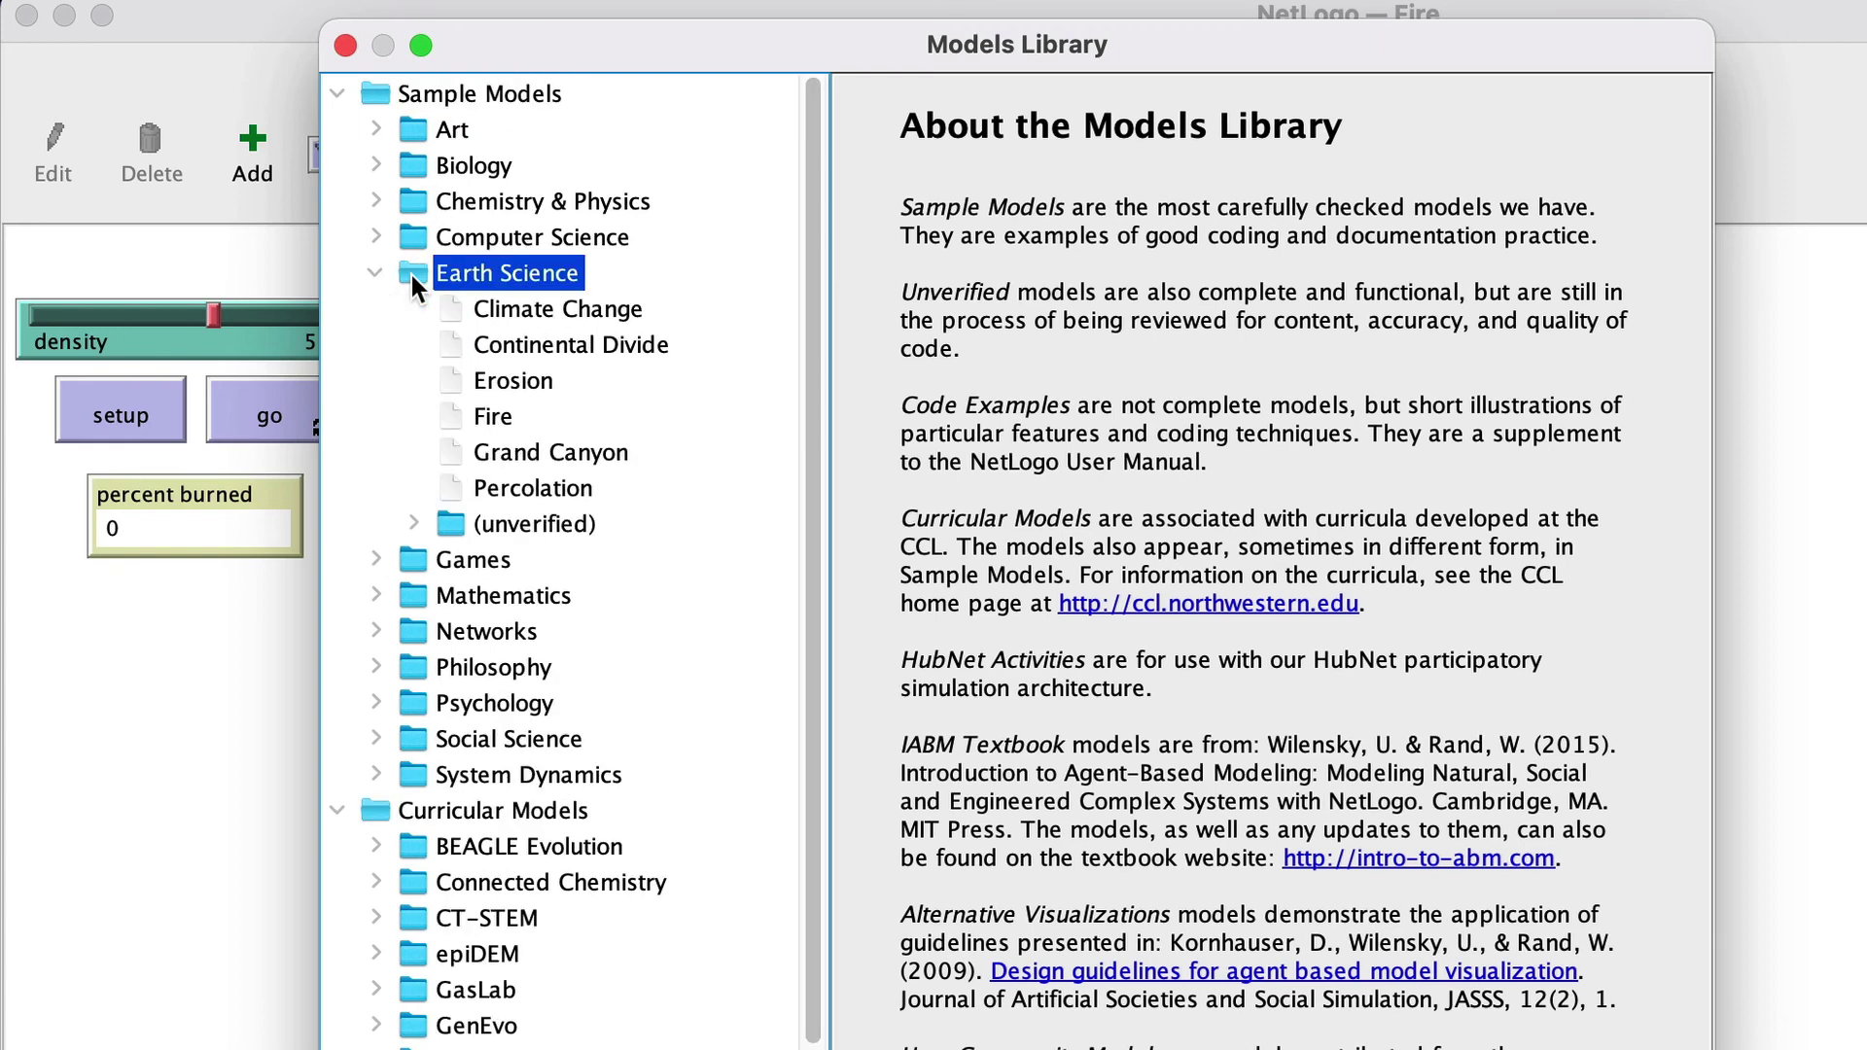
{"action": "double_click", "coordinate": [473, 416]}
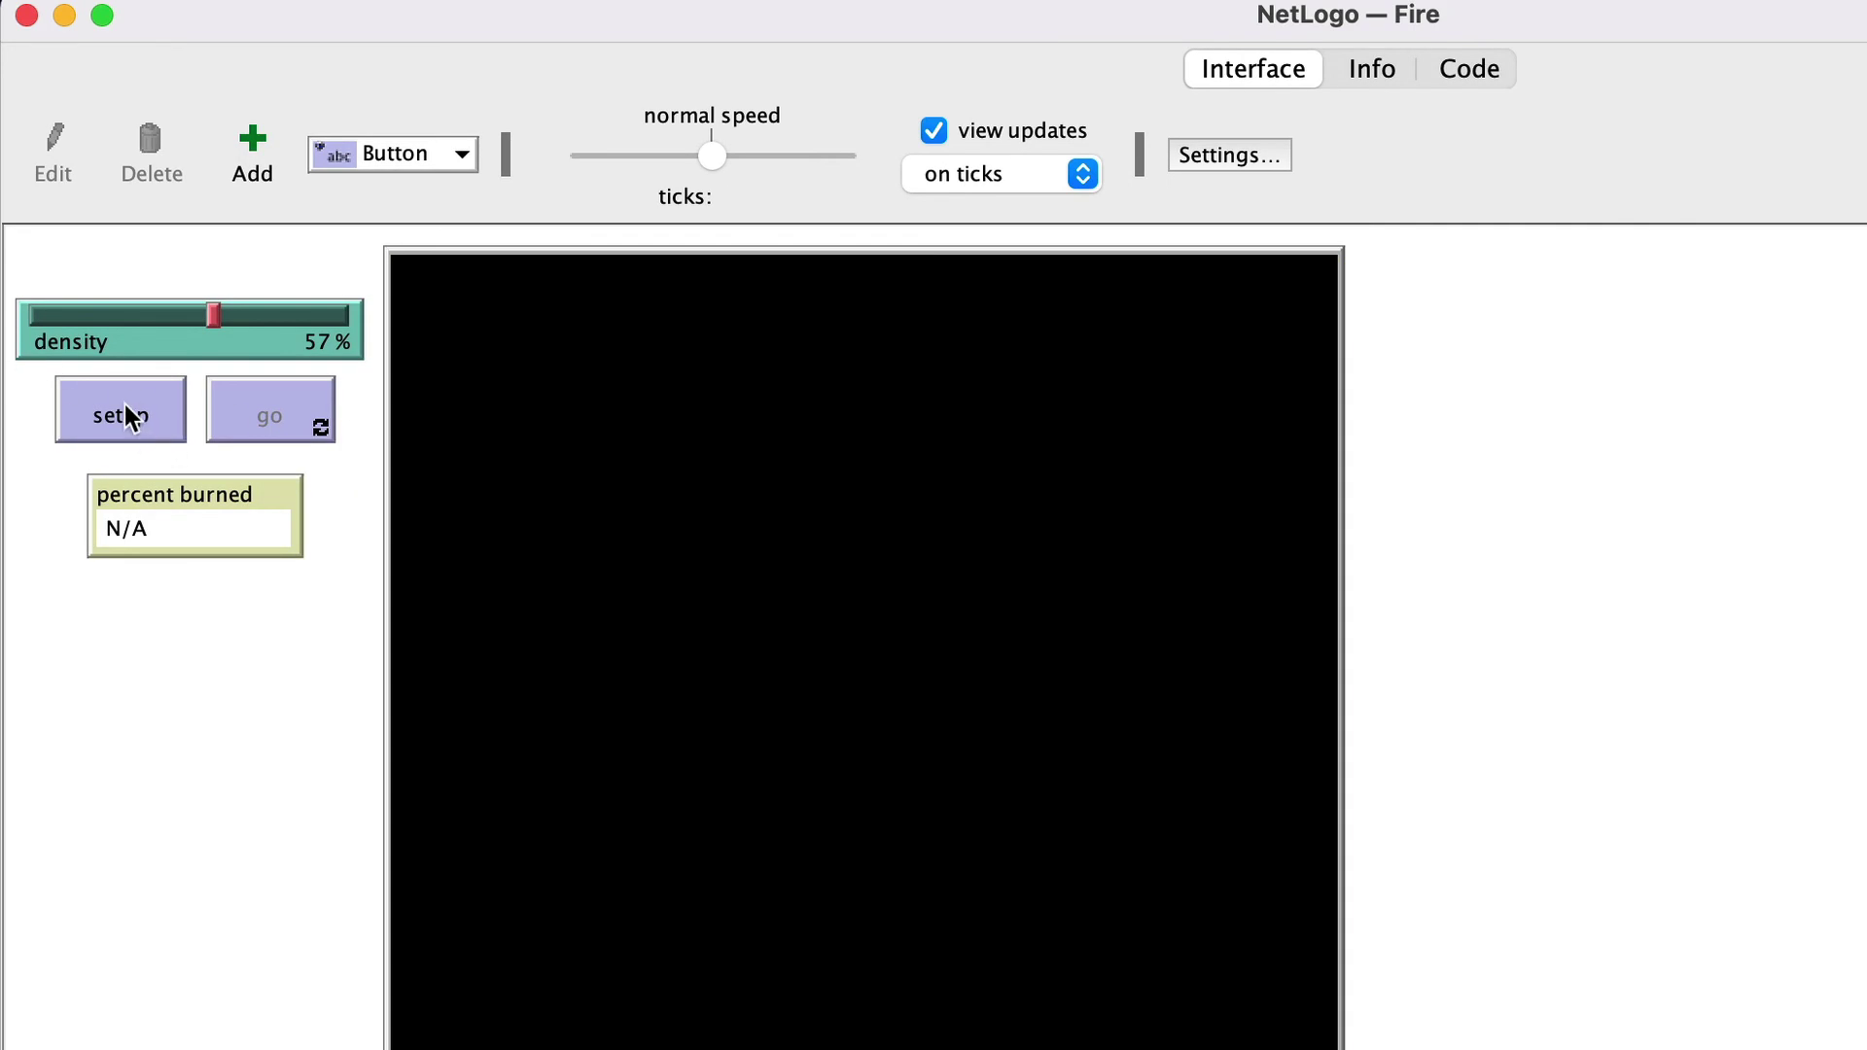
{"action": "left_click", "coordinate": [126, 400]}
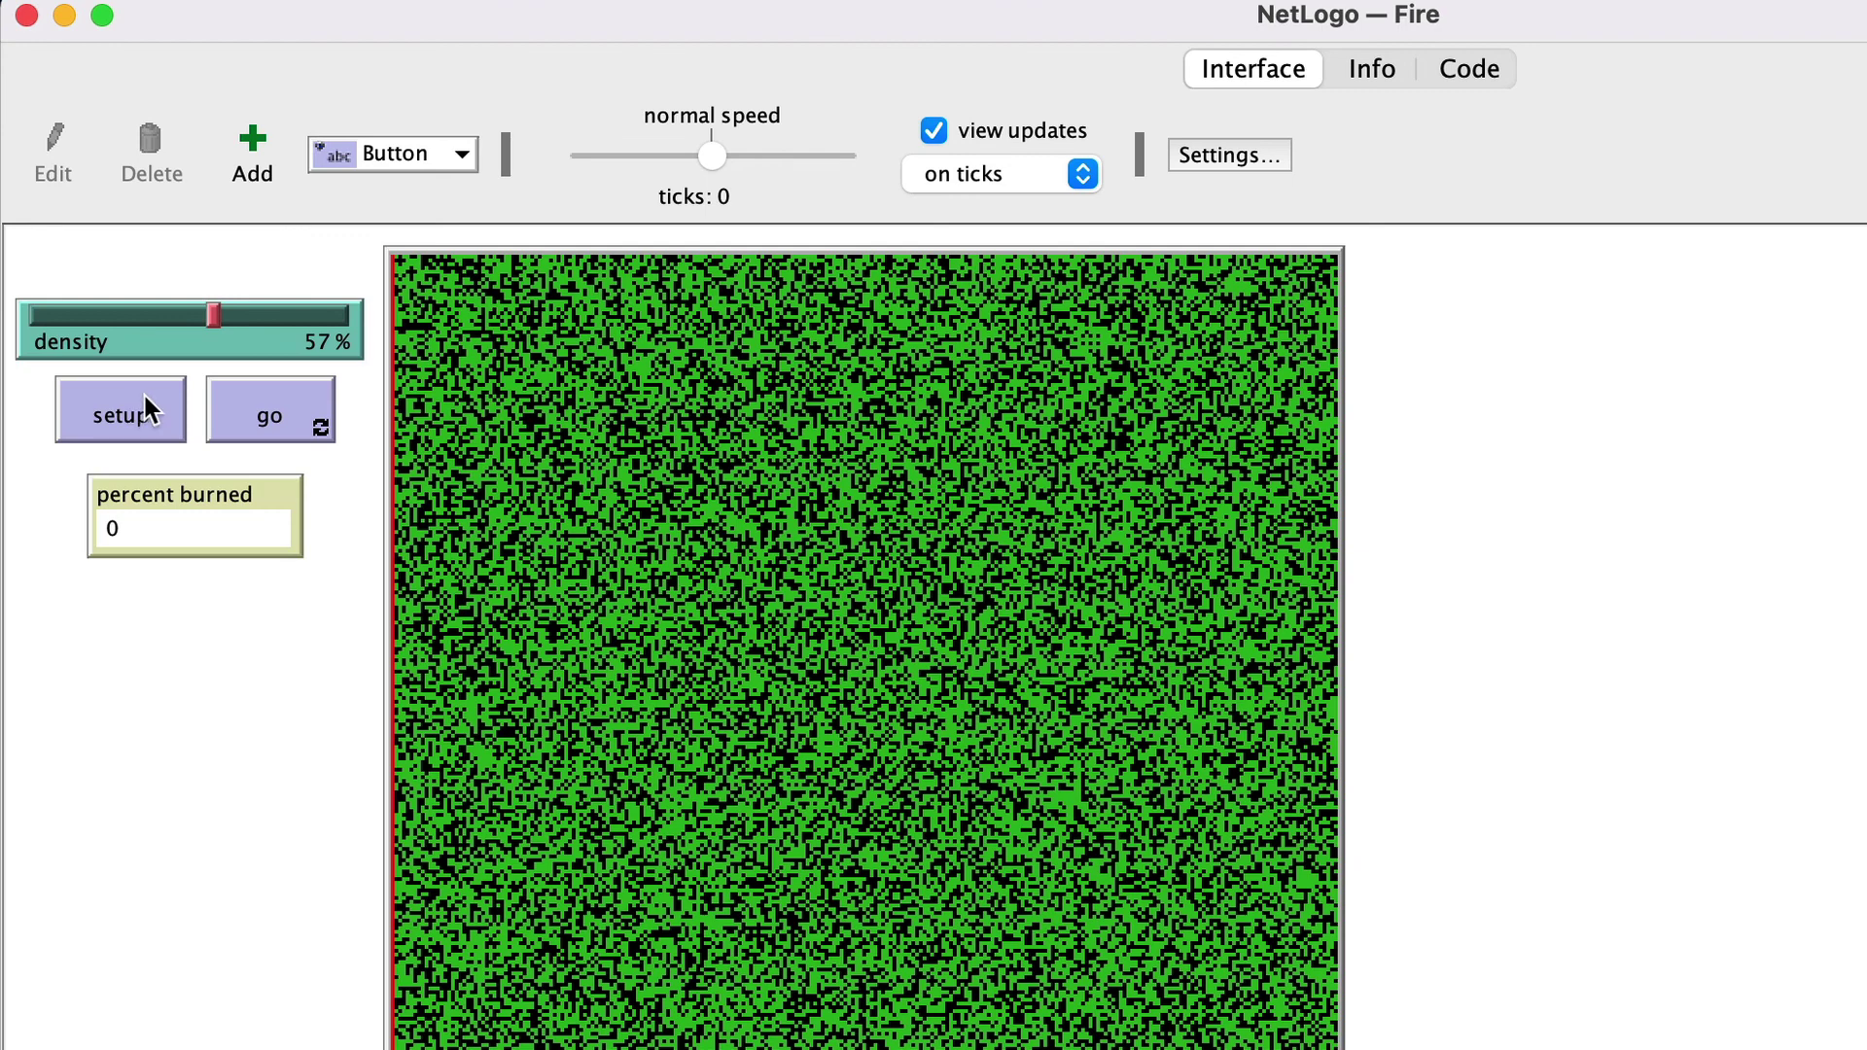
- Review the Fire model's setup and go procedures in its code
{"action": "left_click", "coordinate": [1490, 66]}
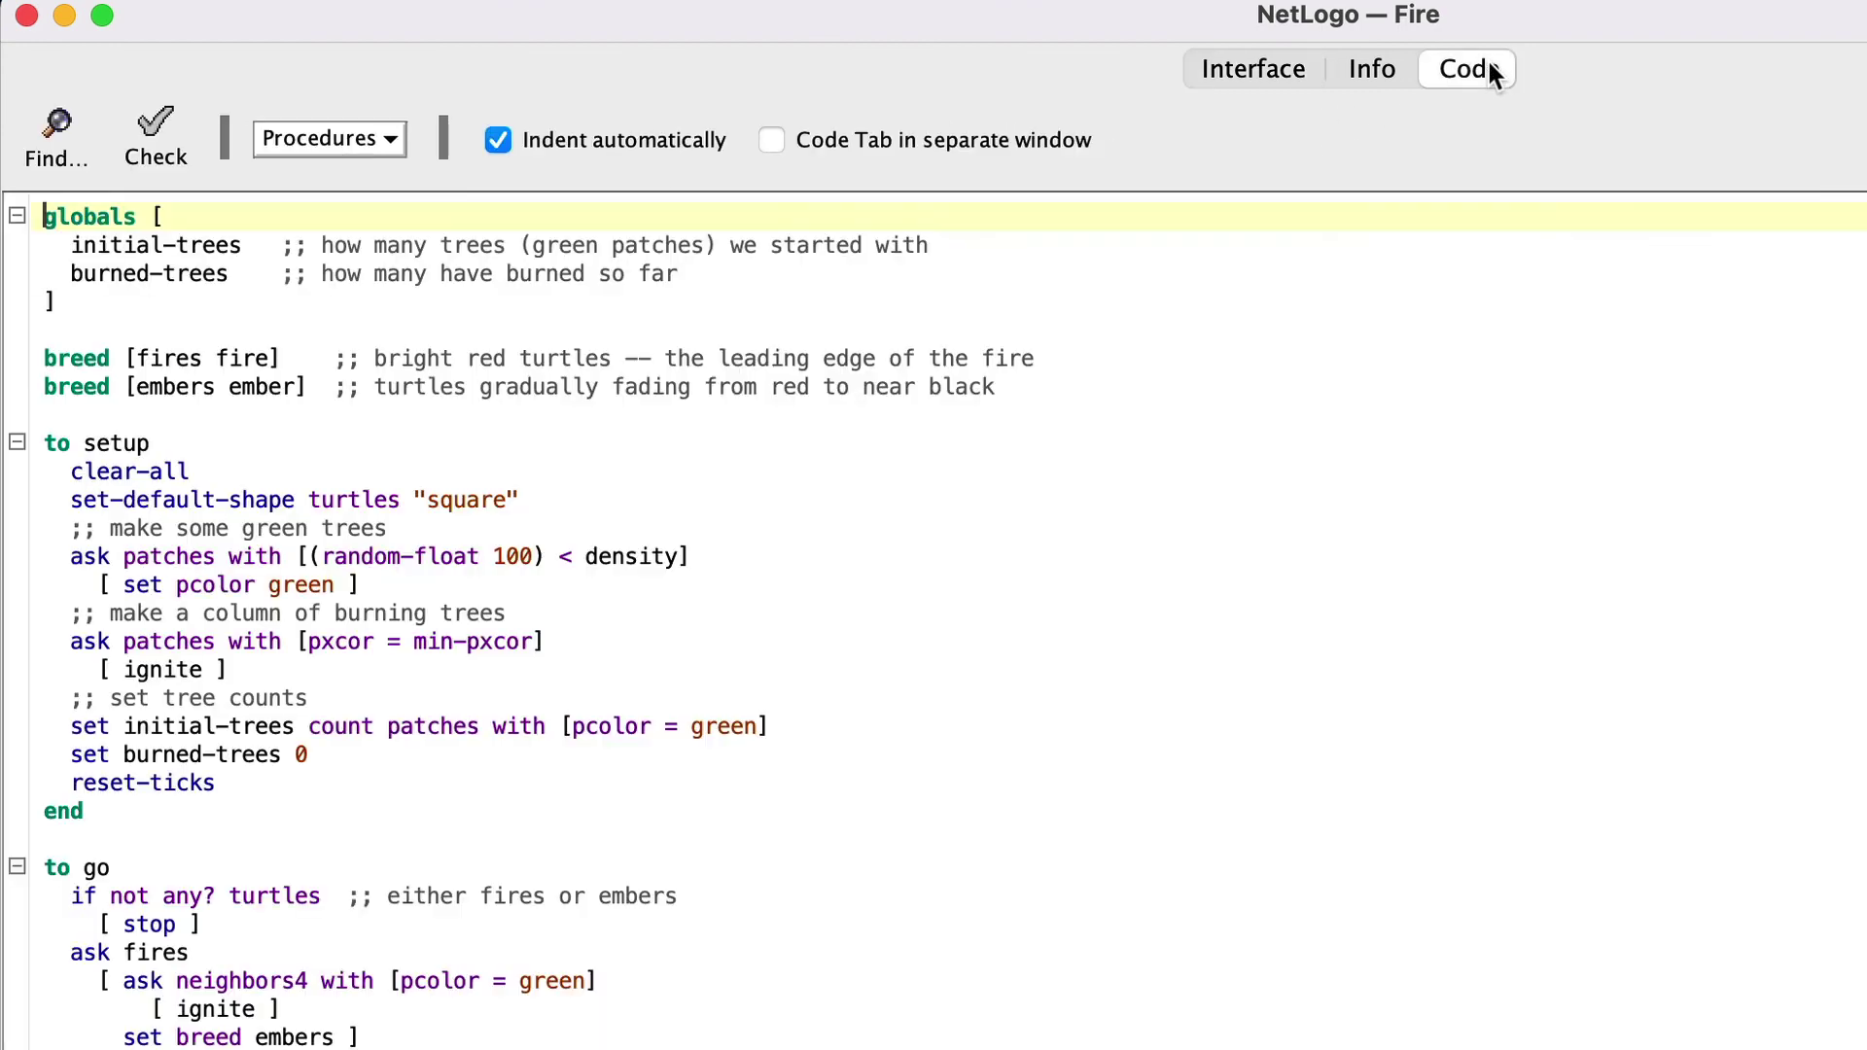
{"action": "scroll", "coordinate": [1188, 758], "scroll_direction": "down", "scroll_amount": 5}
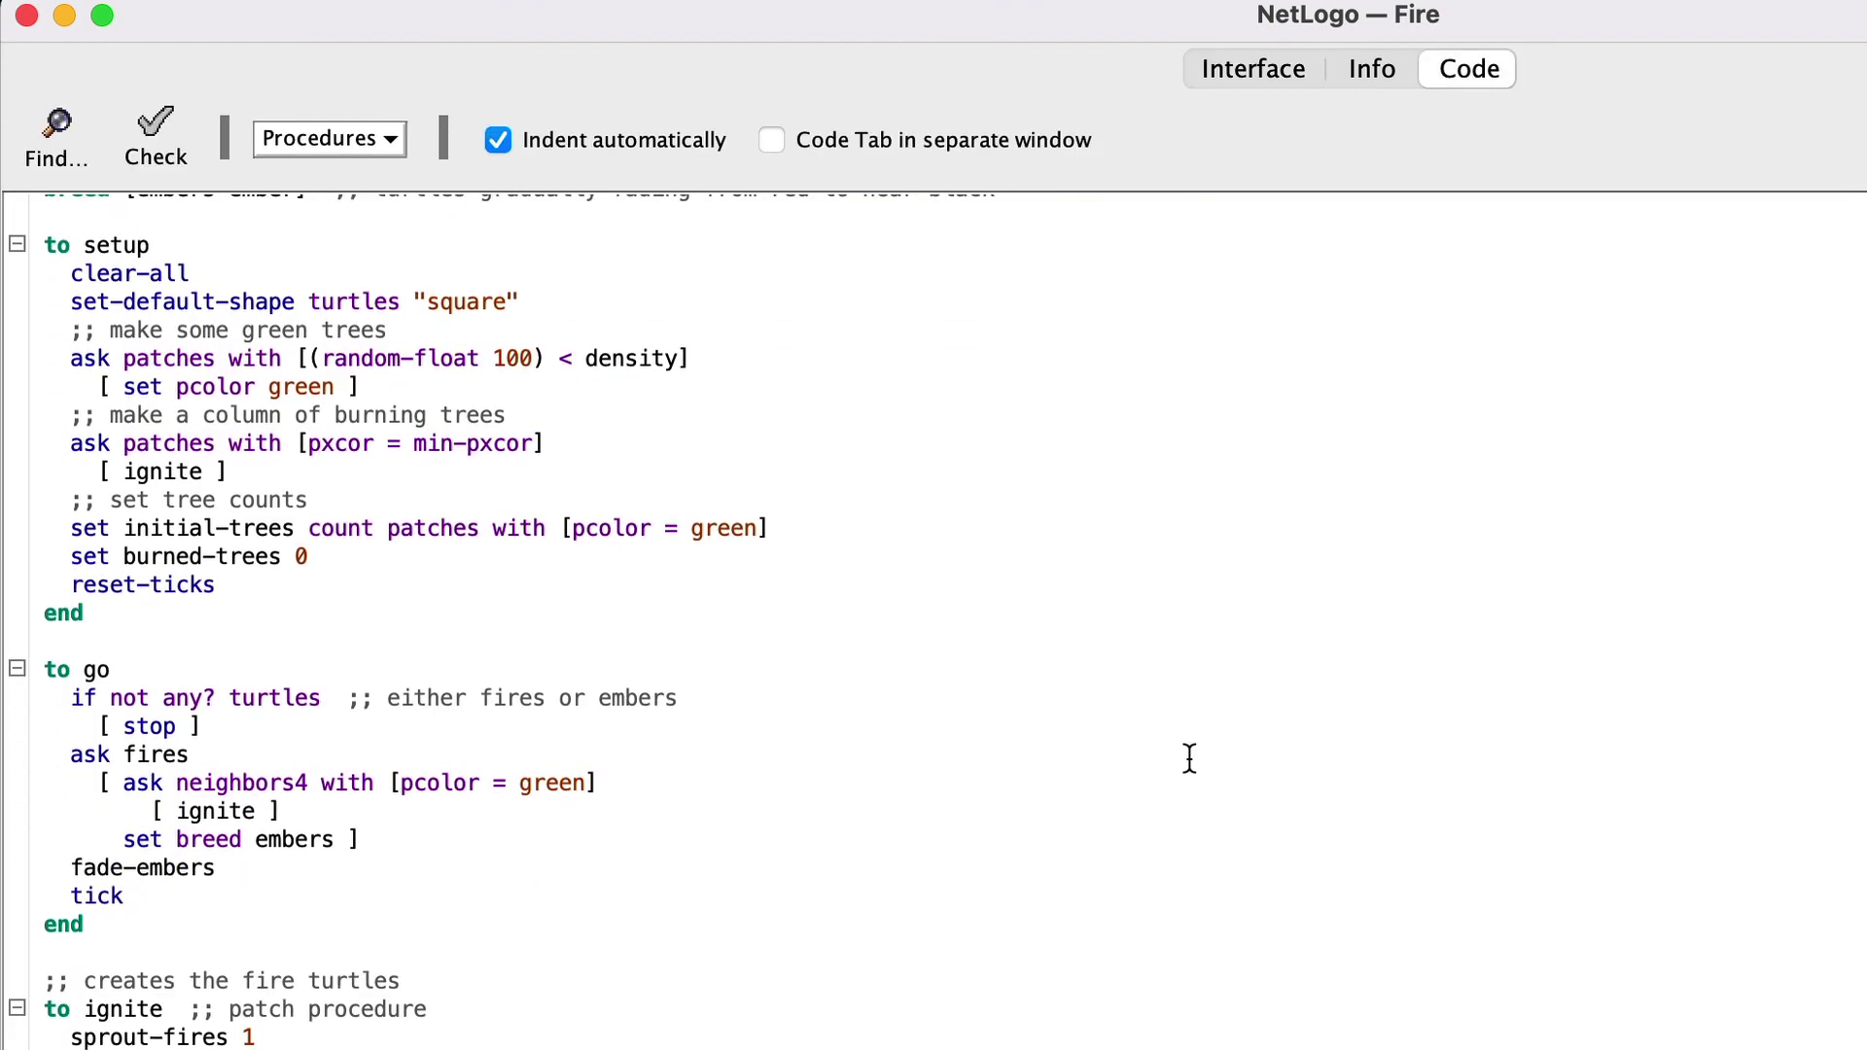
{"action": "scroll", "coordinate": [1188, 759], "scroll_direction": "up", "scroll_amount": 5}
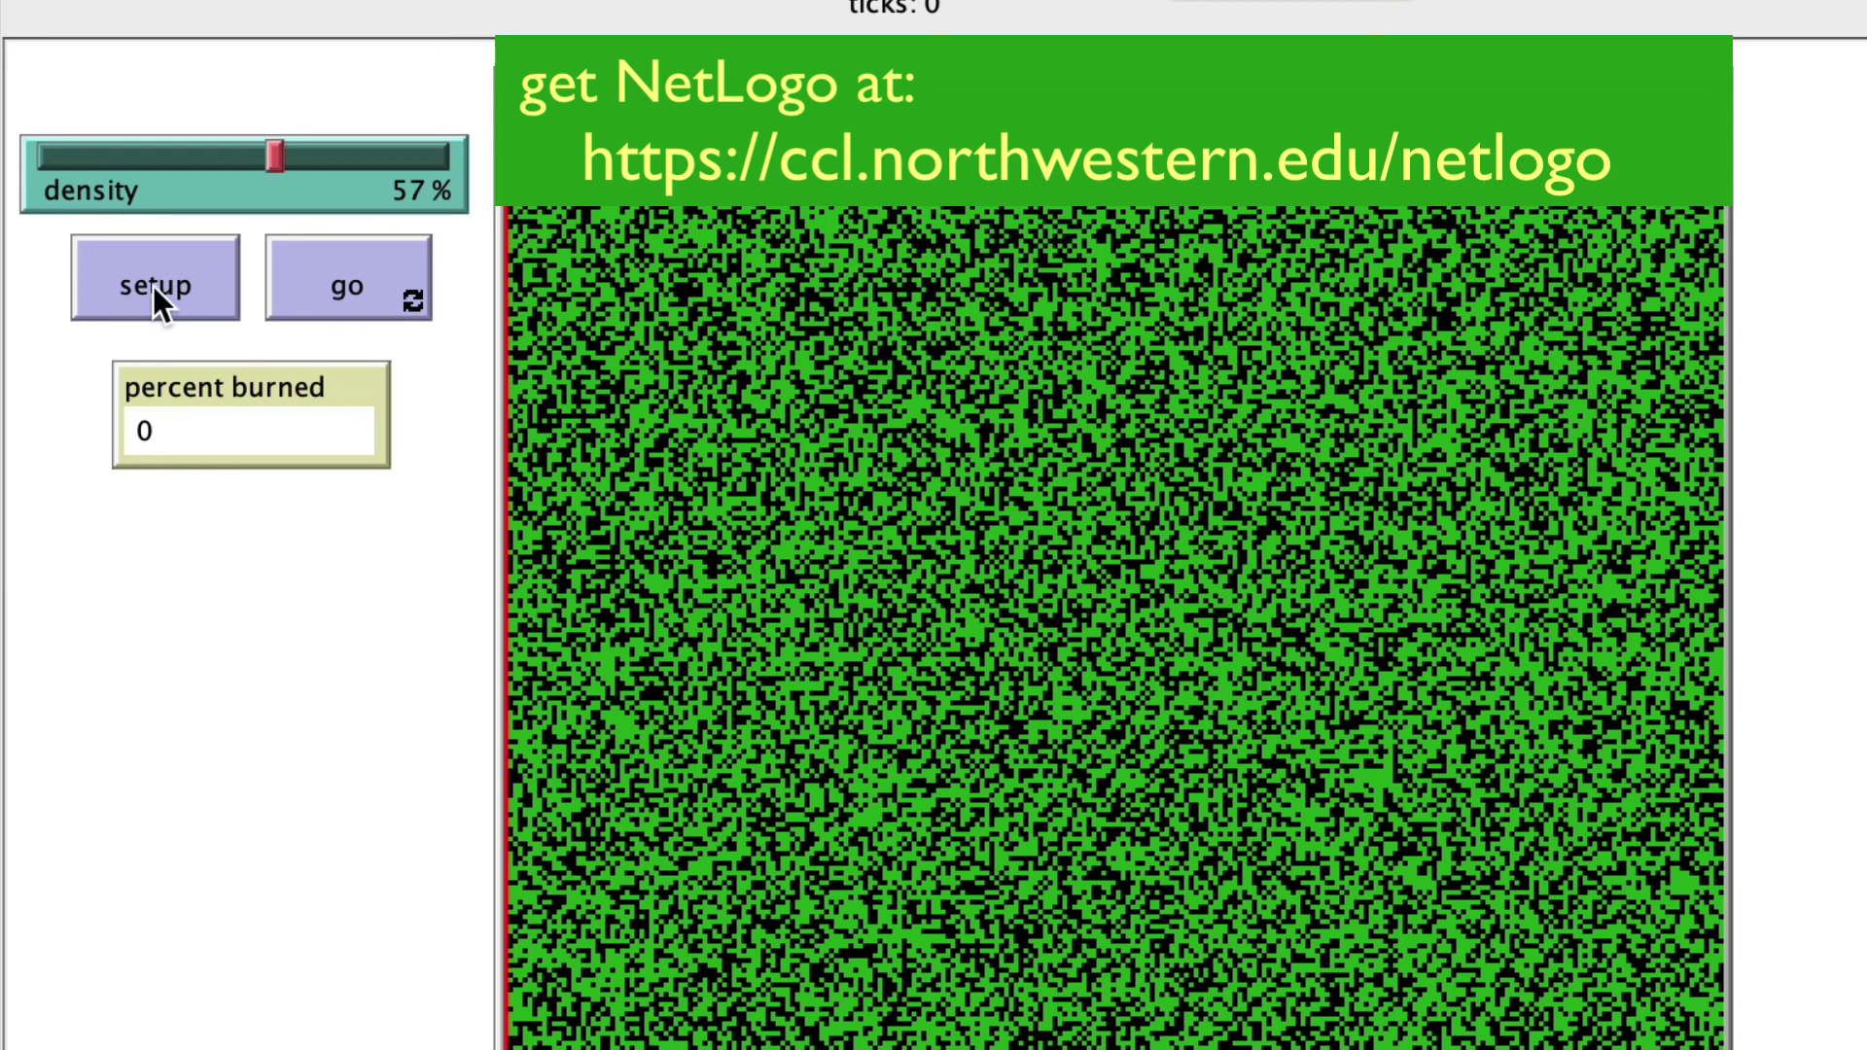
- Run the Fire model so flames spread from the left edge through the 57% forest
{"action": "left_click", "coordinate": [330, 292]}
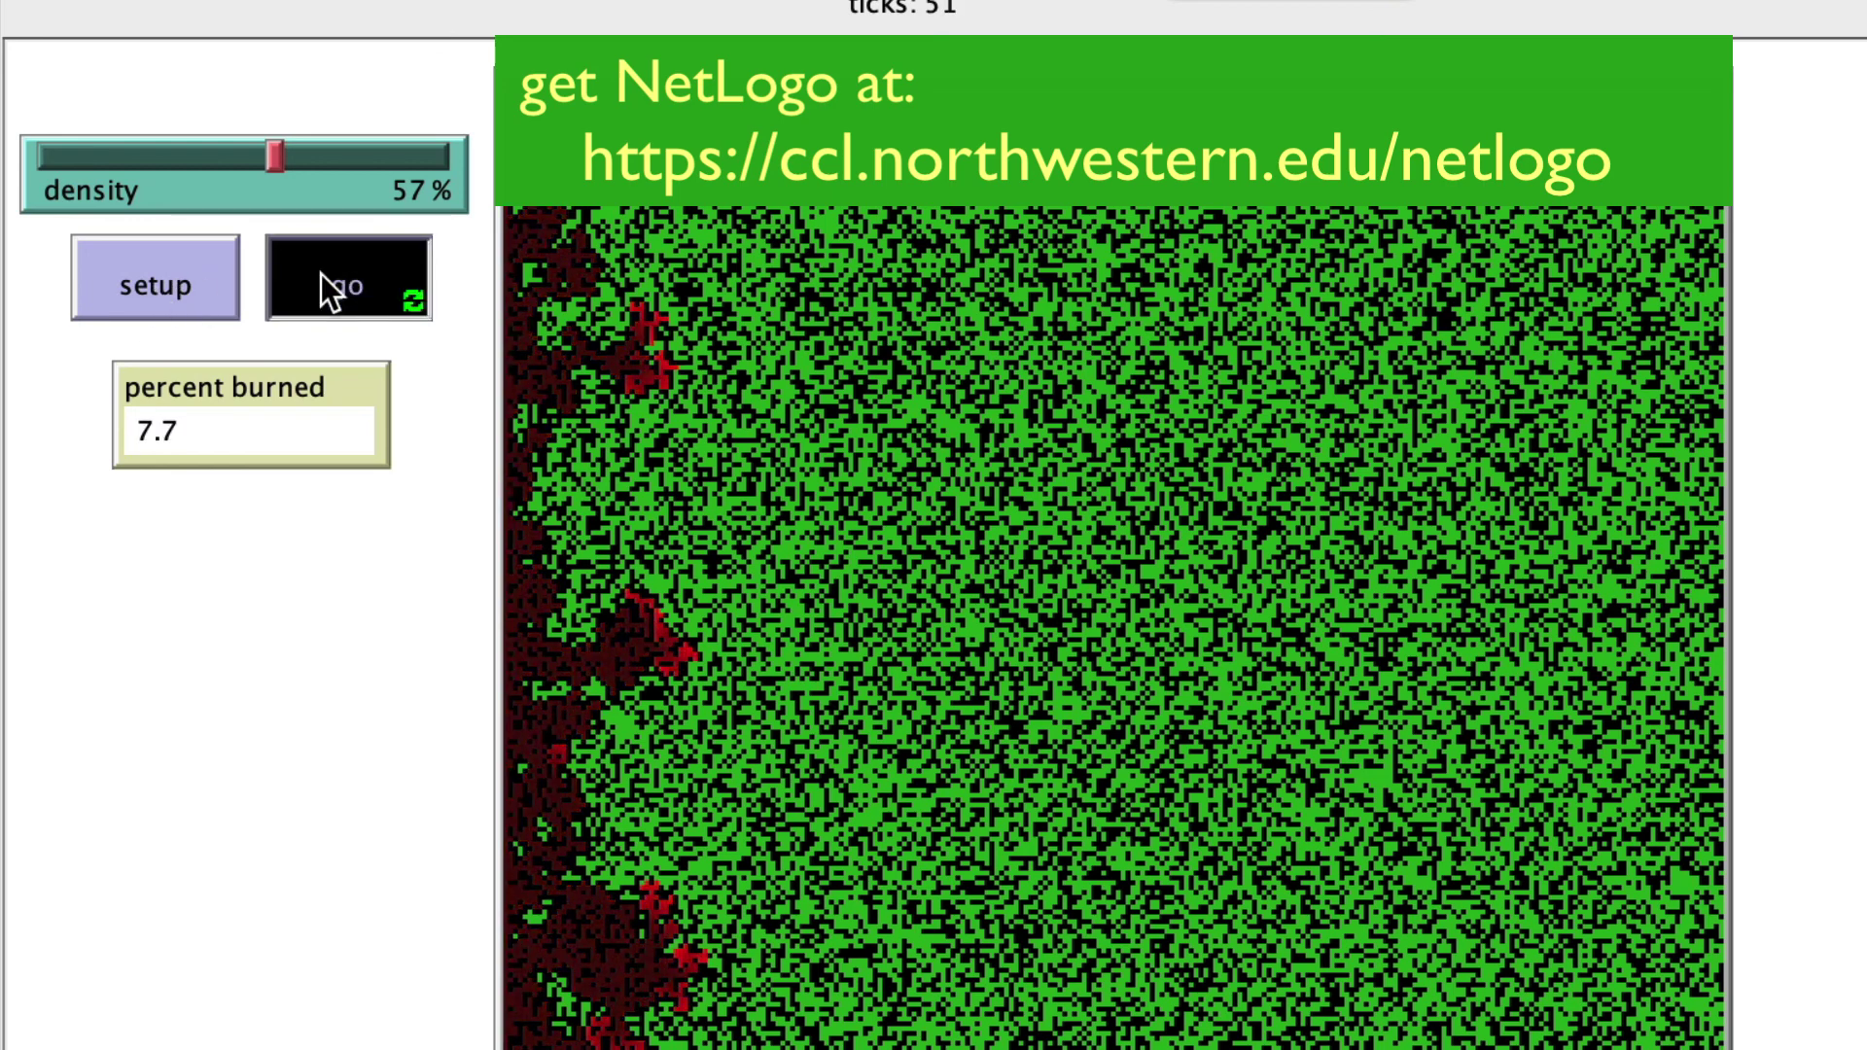